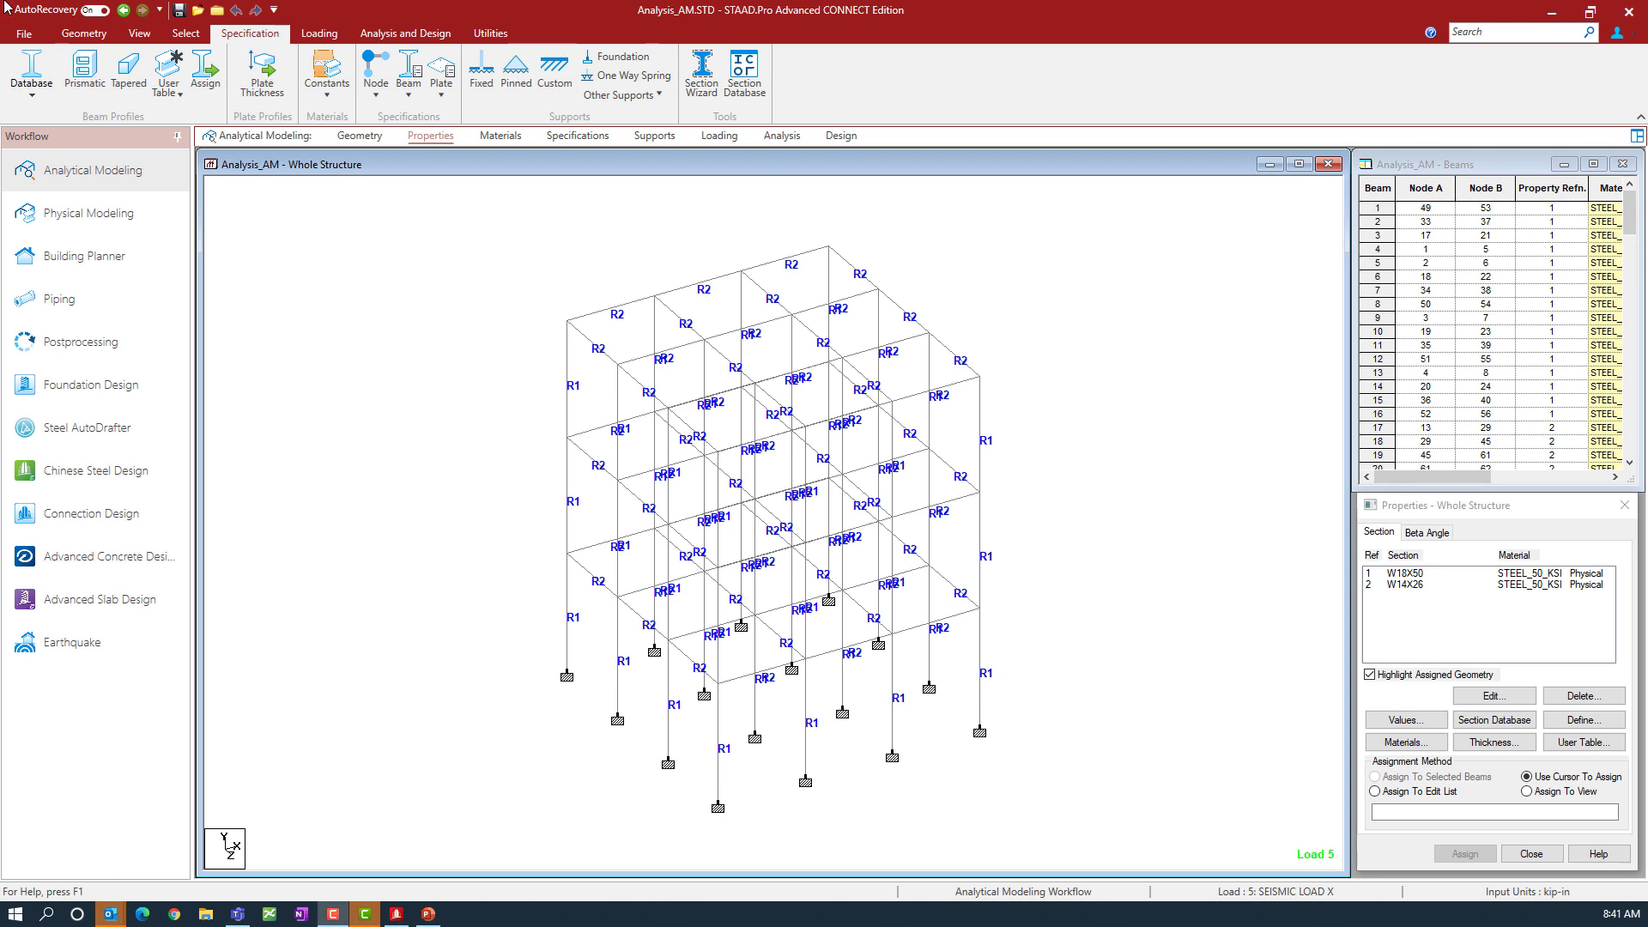
Step: Review the full property table of the materials, highlighting the STEEL_50_KSI row with its Fy and Fu values
{"action": "left_click", "coordinate": [500, 135]}
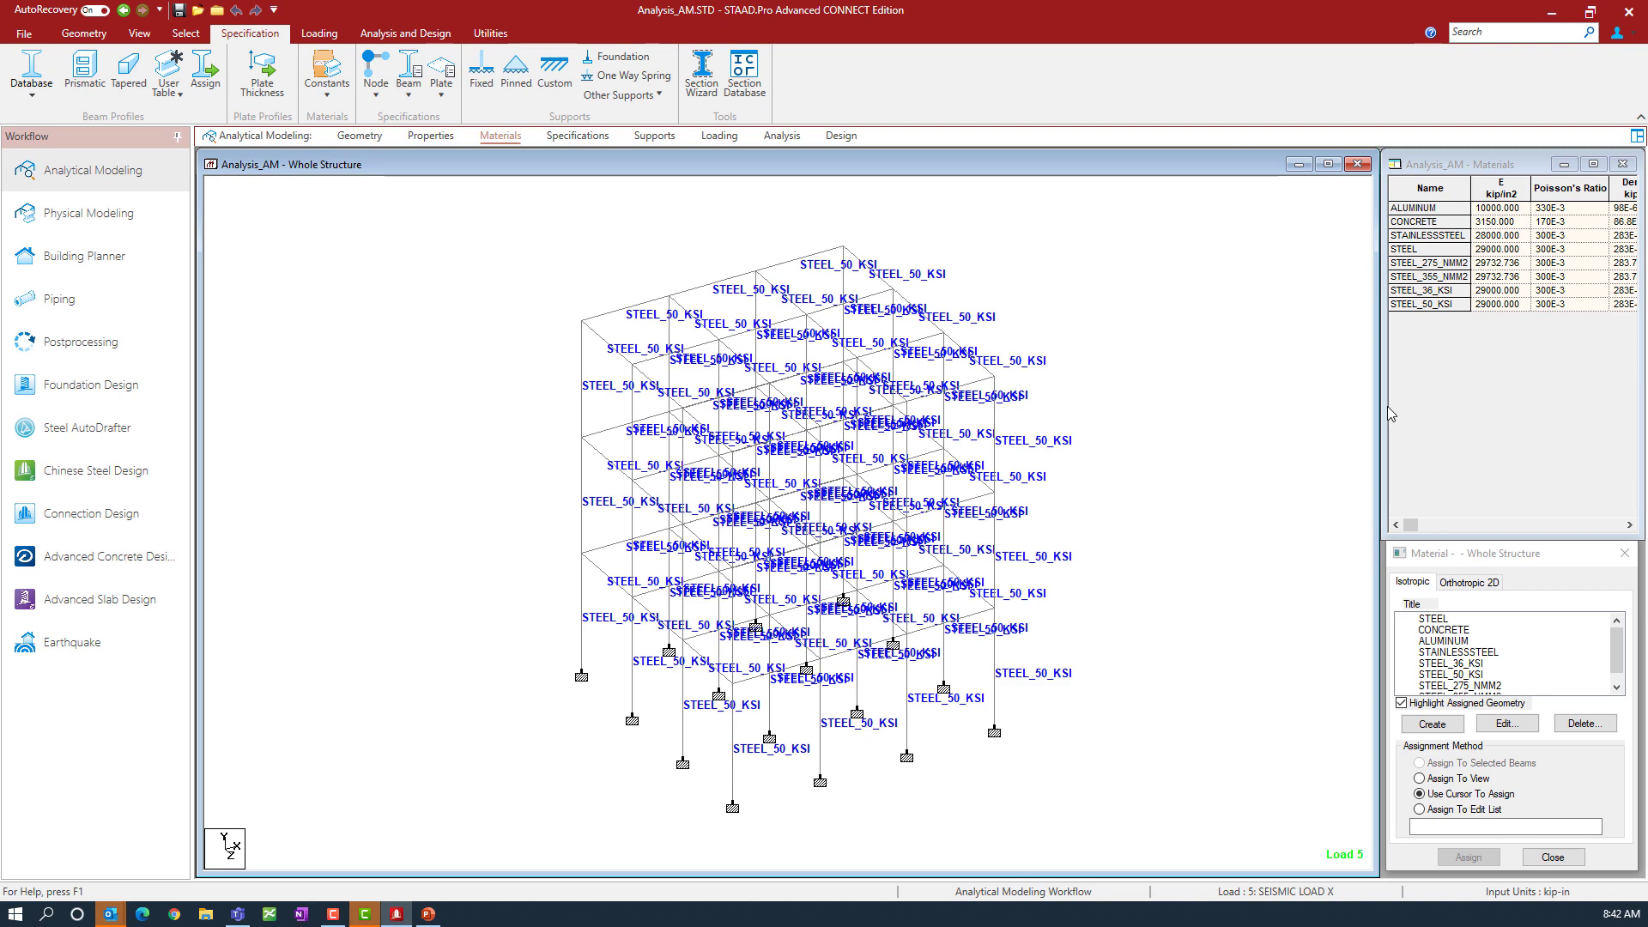
{"action": "left_click_drag", "start_coordinate": [1385, 406], "coordinate": [911, 405]}
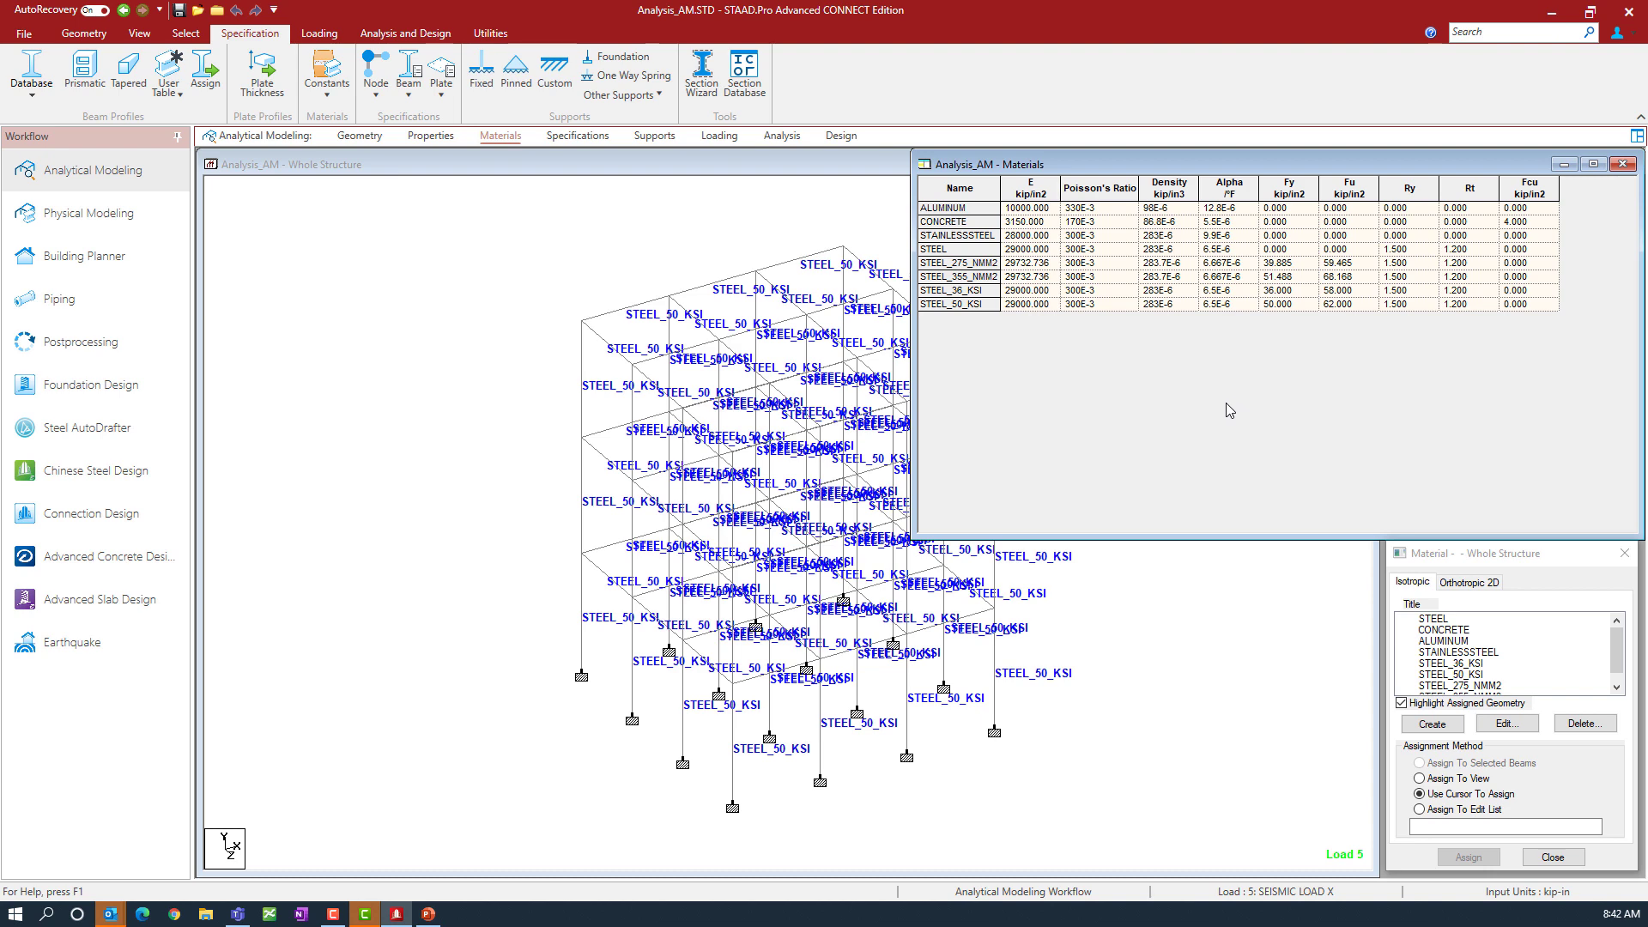
{"action": "left_click", "coordinate": [962, 303]}
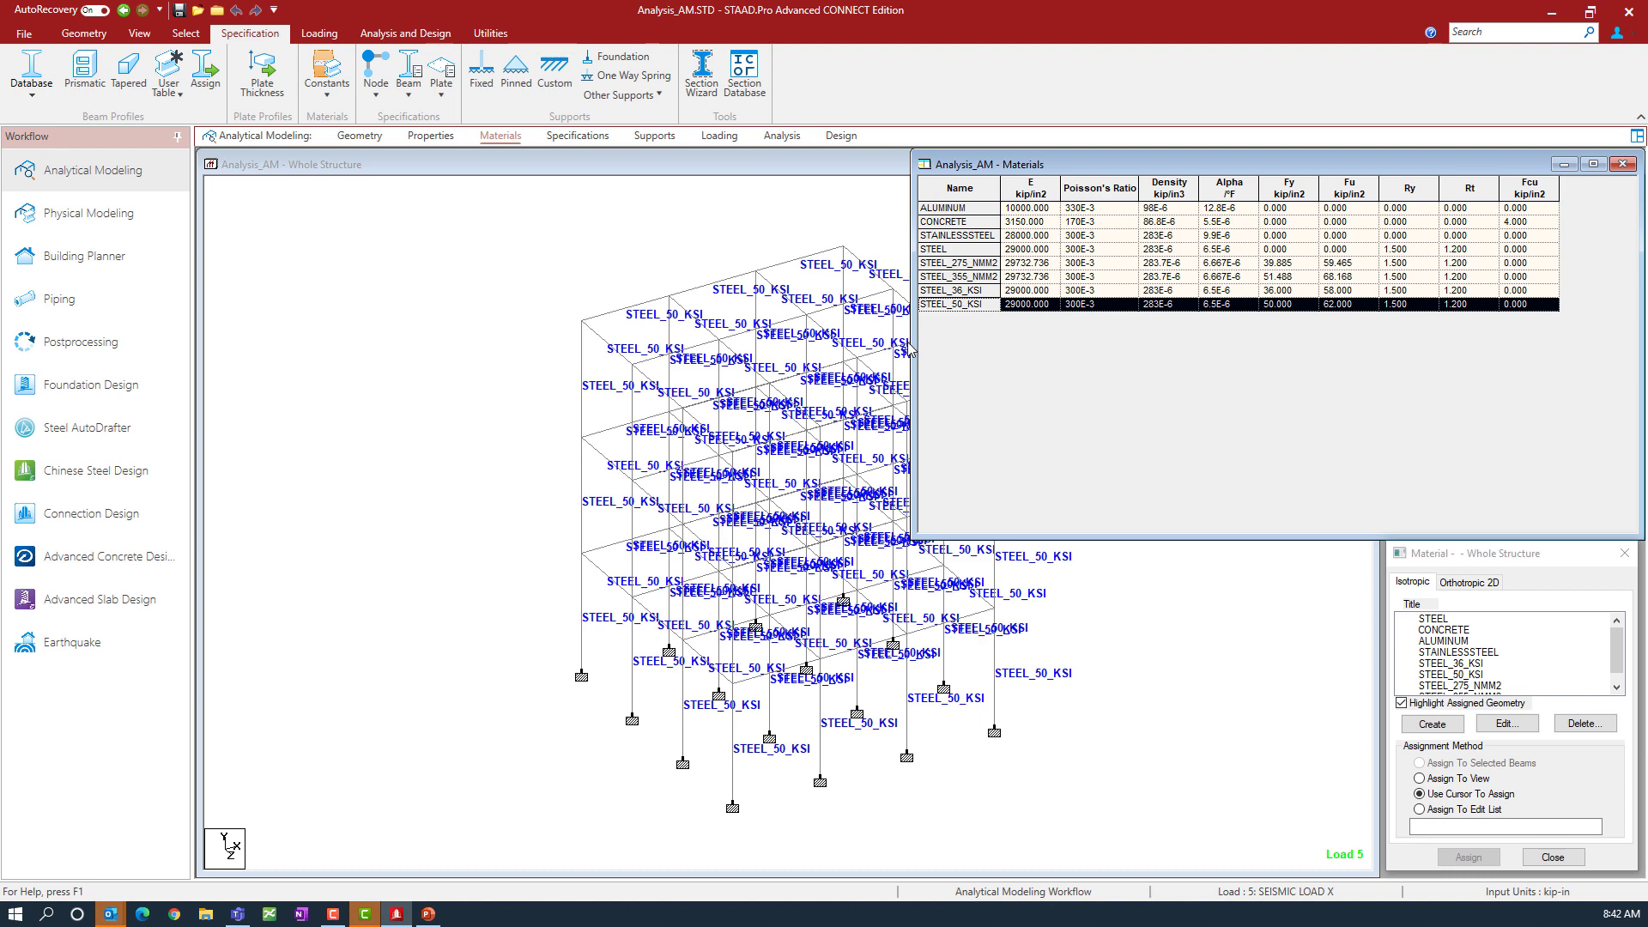
{"action": "left_click_drag", "start_coordinate": [910, 349], "coordinate": [1375, 367]}
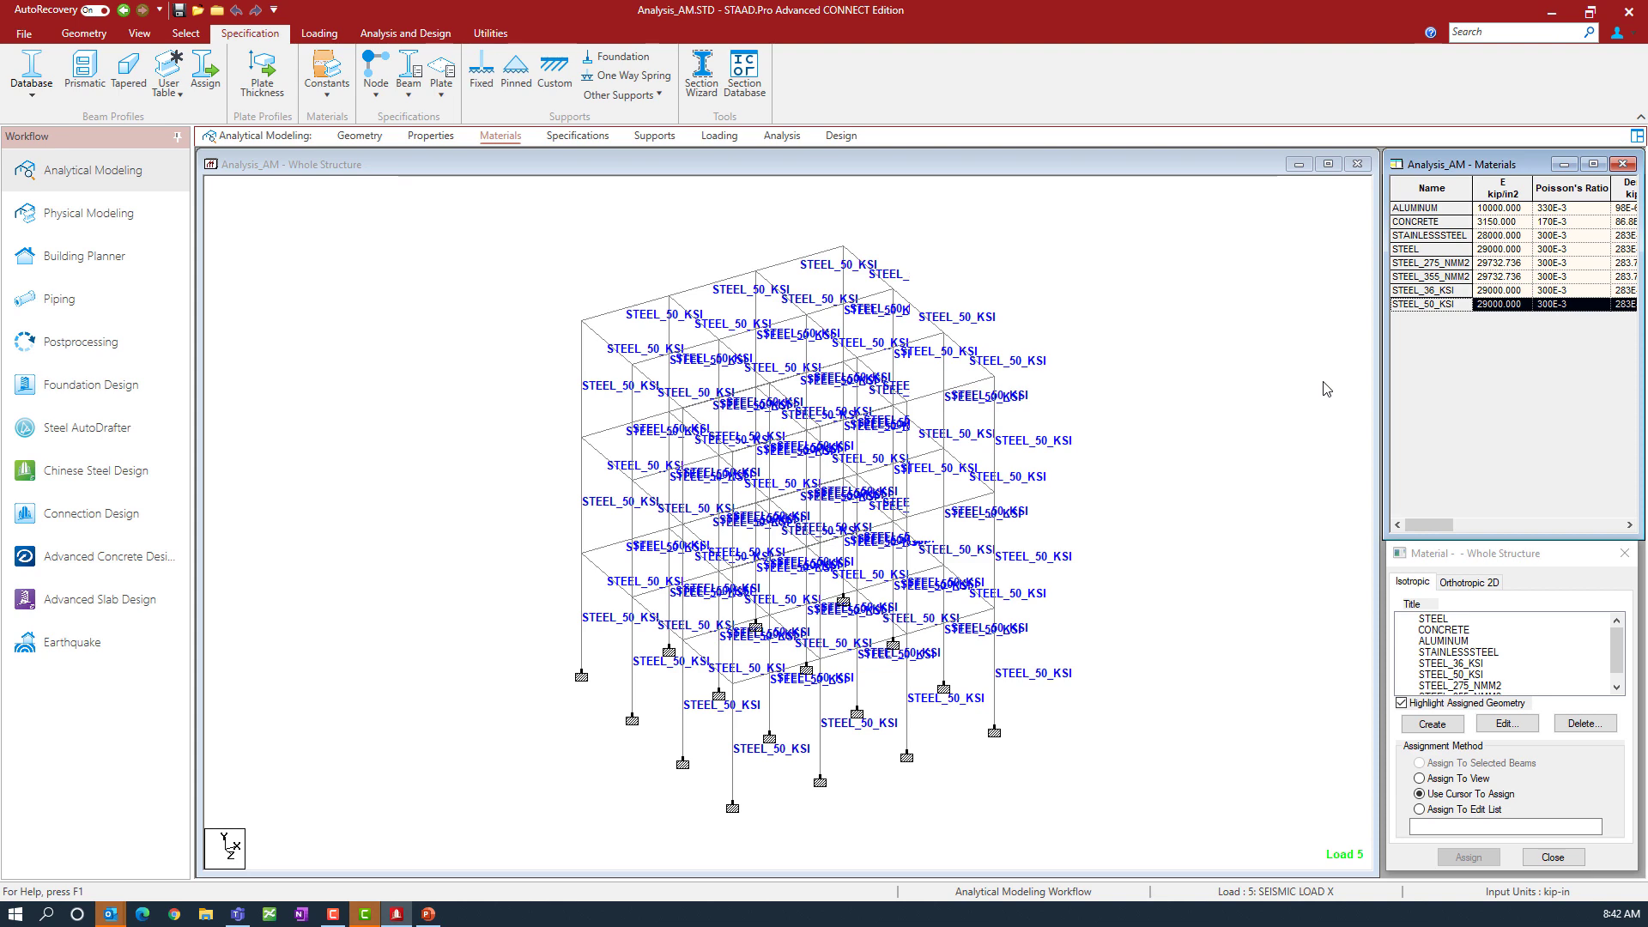
Step: Add a FLEX parameter with a value of 1 to the Direct Analysis Definition in the load definitions
{"action": "left_click", "coordinate": [721, 139]}
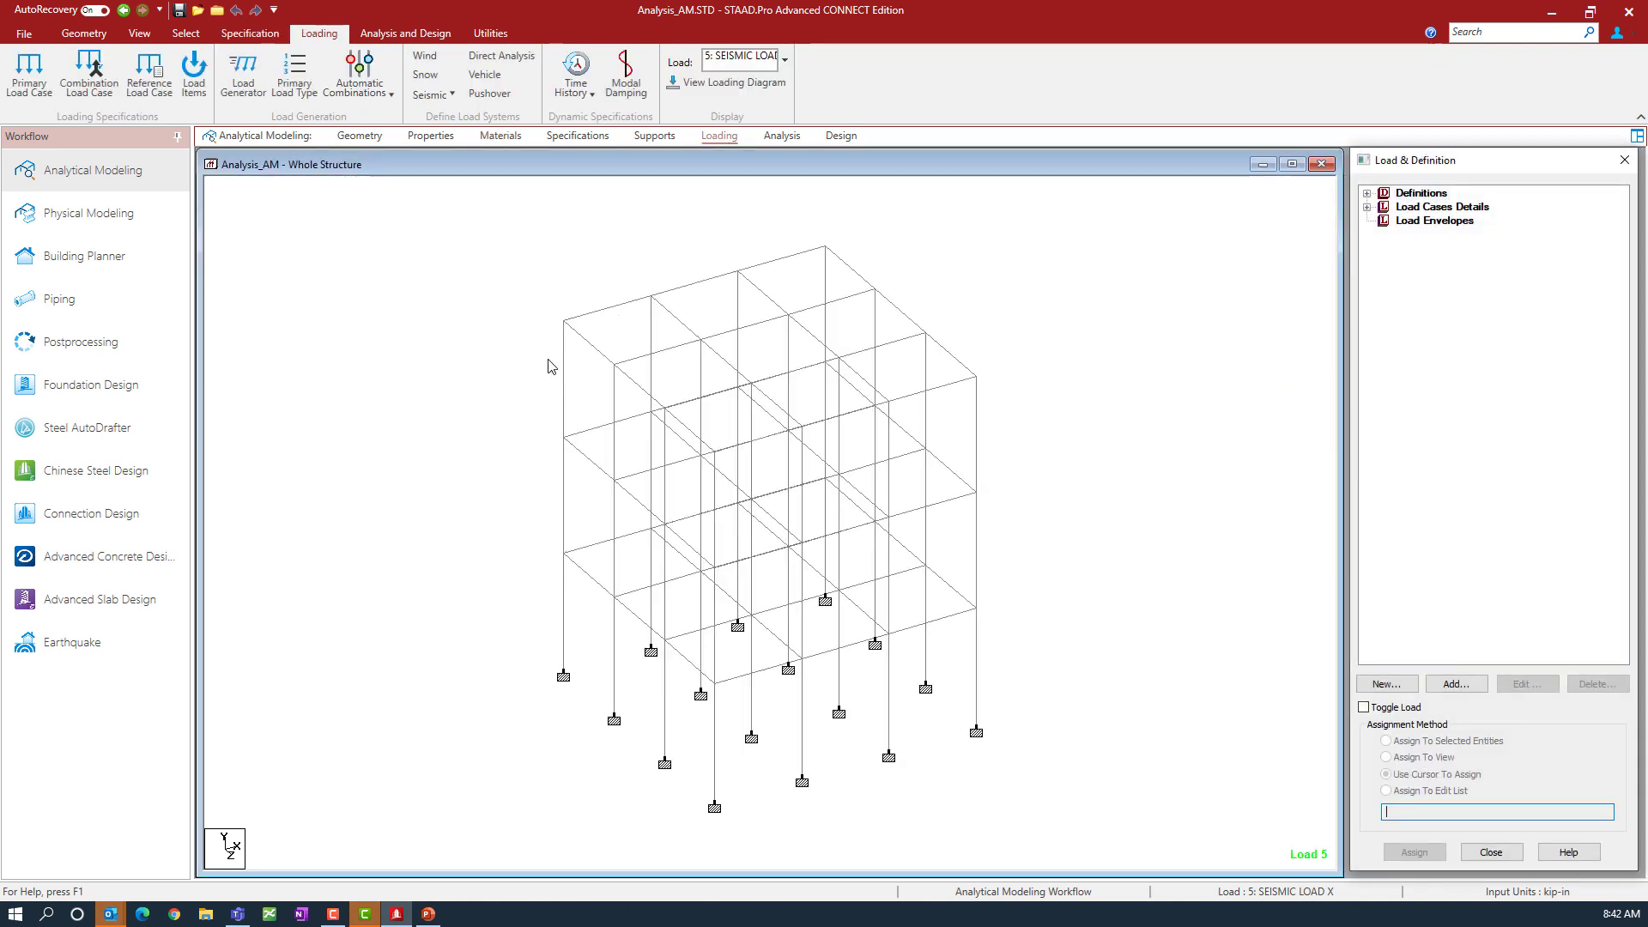
{"action": "left_click", "coordinate": [1366, 194]}
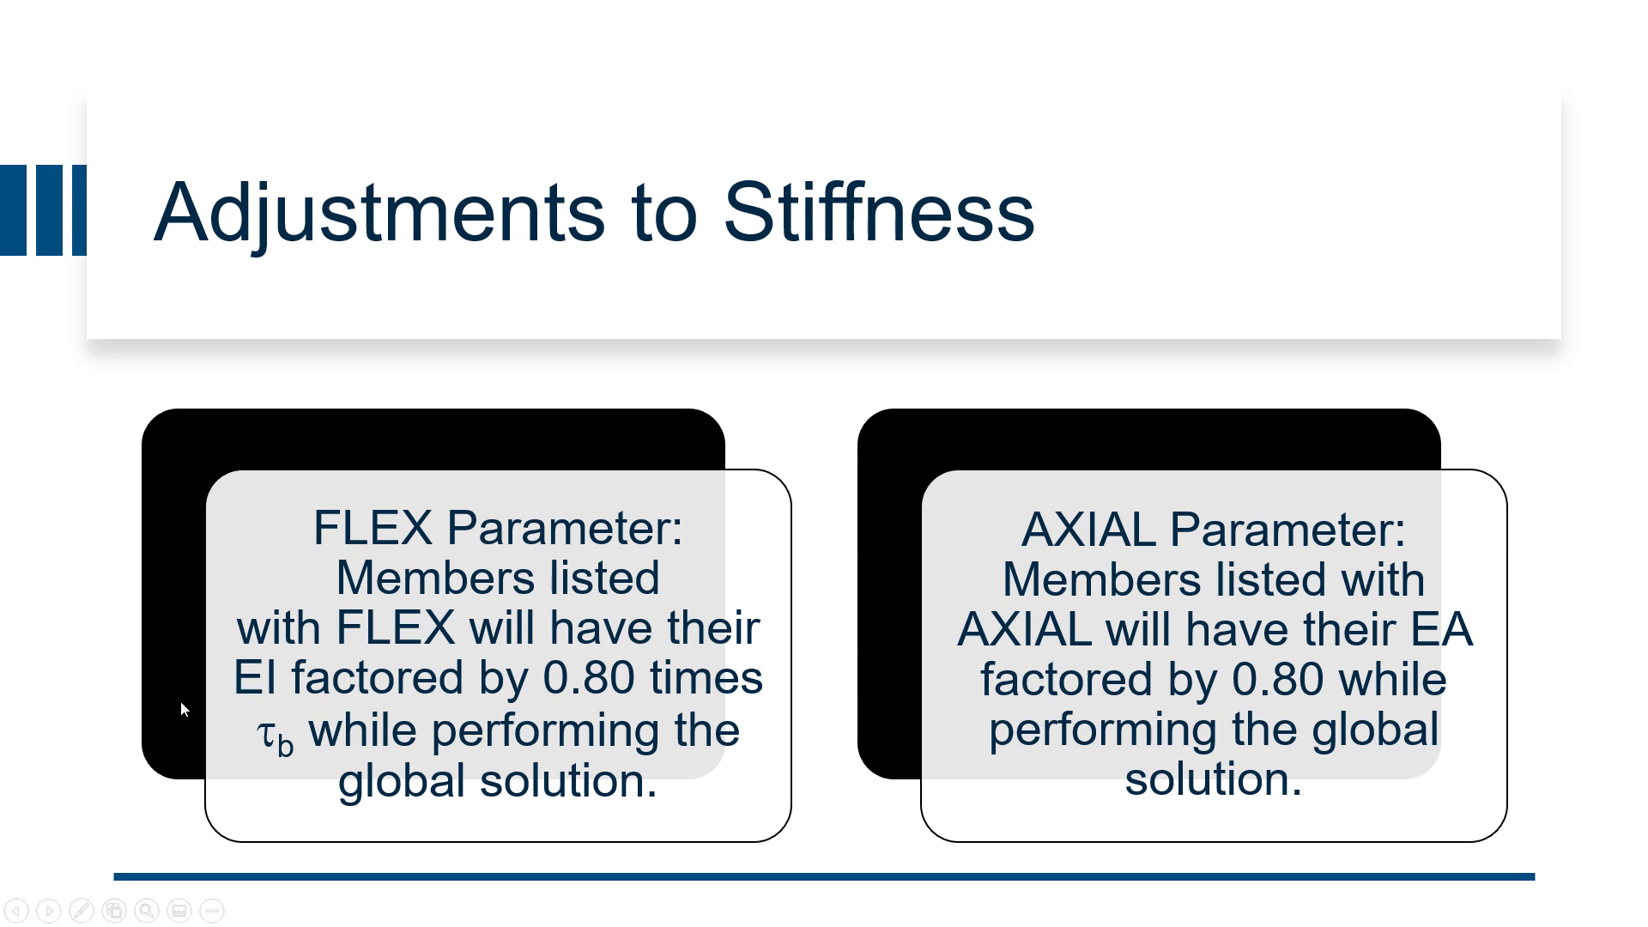
{"action": "key", "text": "alt+Tab"}
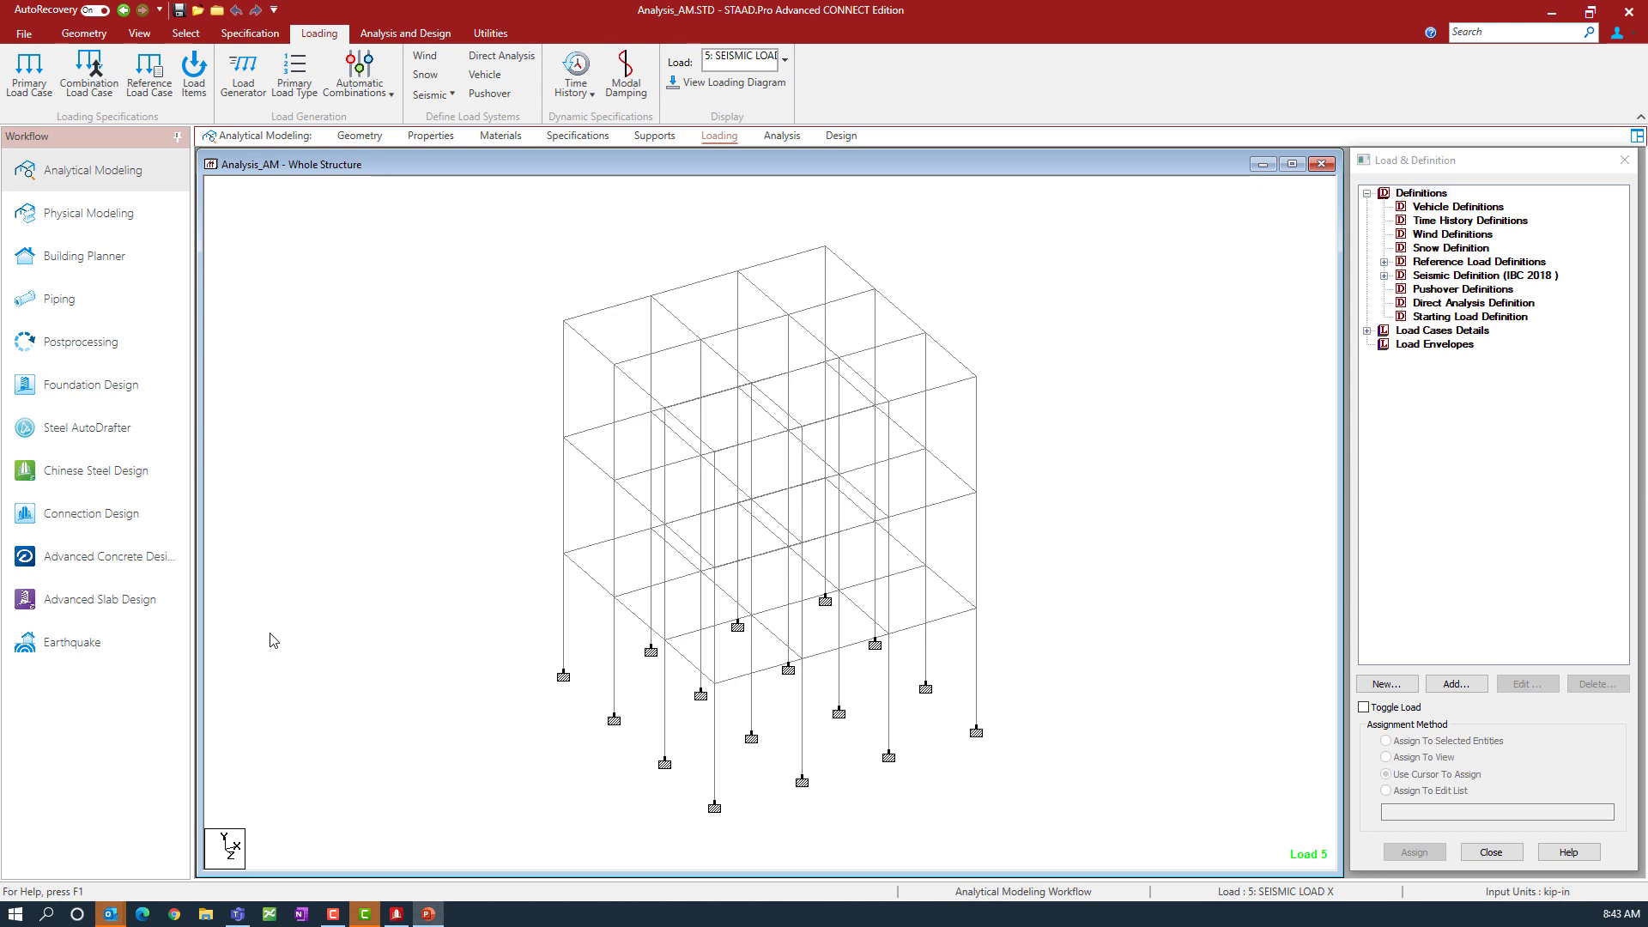
{"action": "left_click", "coordinate": [1420, 306]}
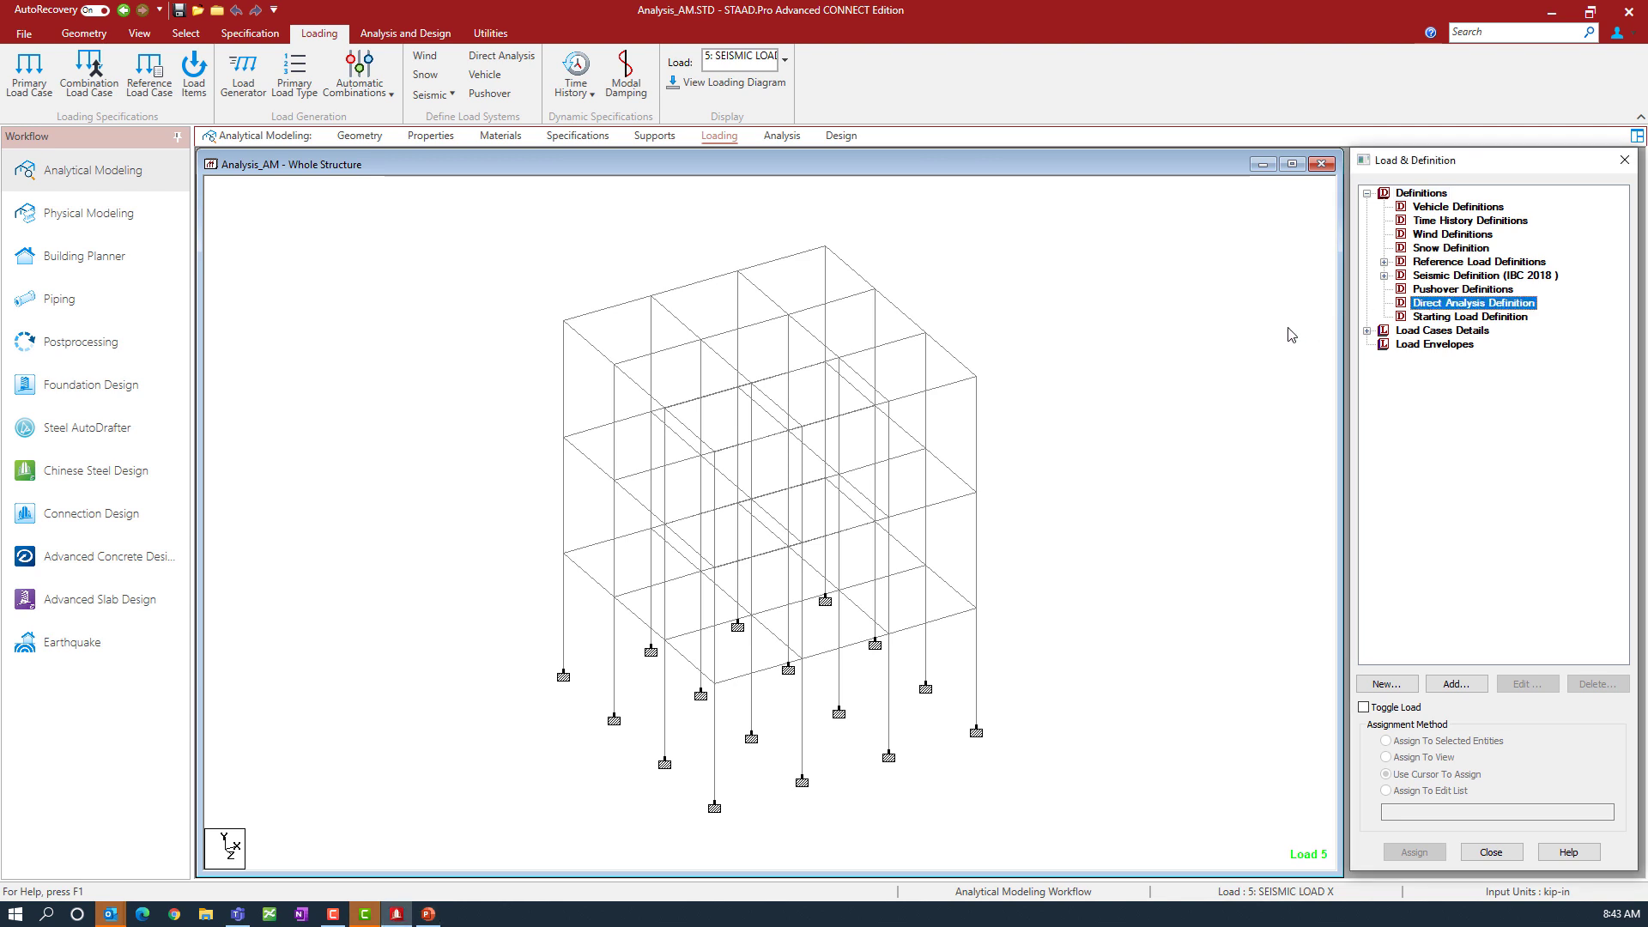
{"action": "left_click", "coordinate": [1450, 684]}
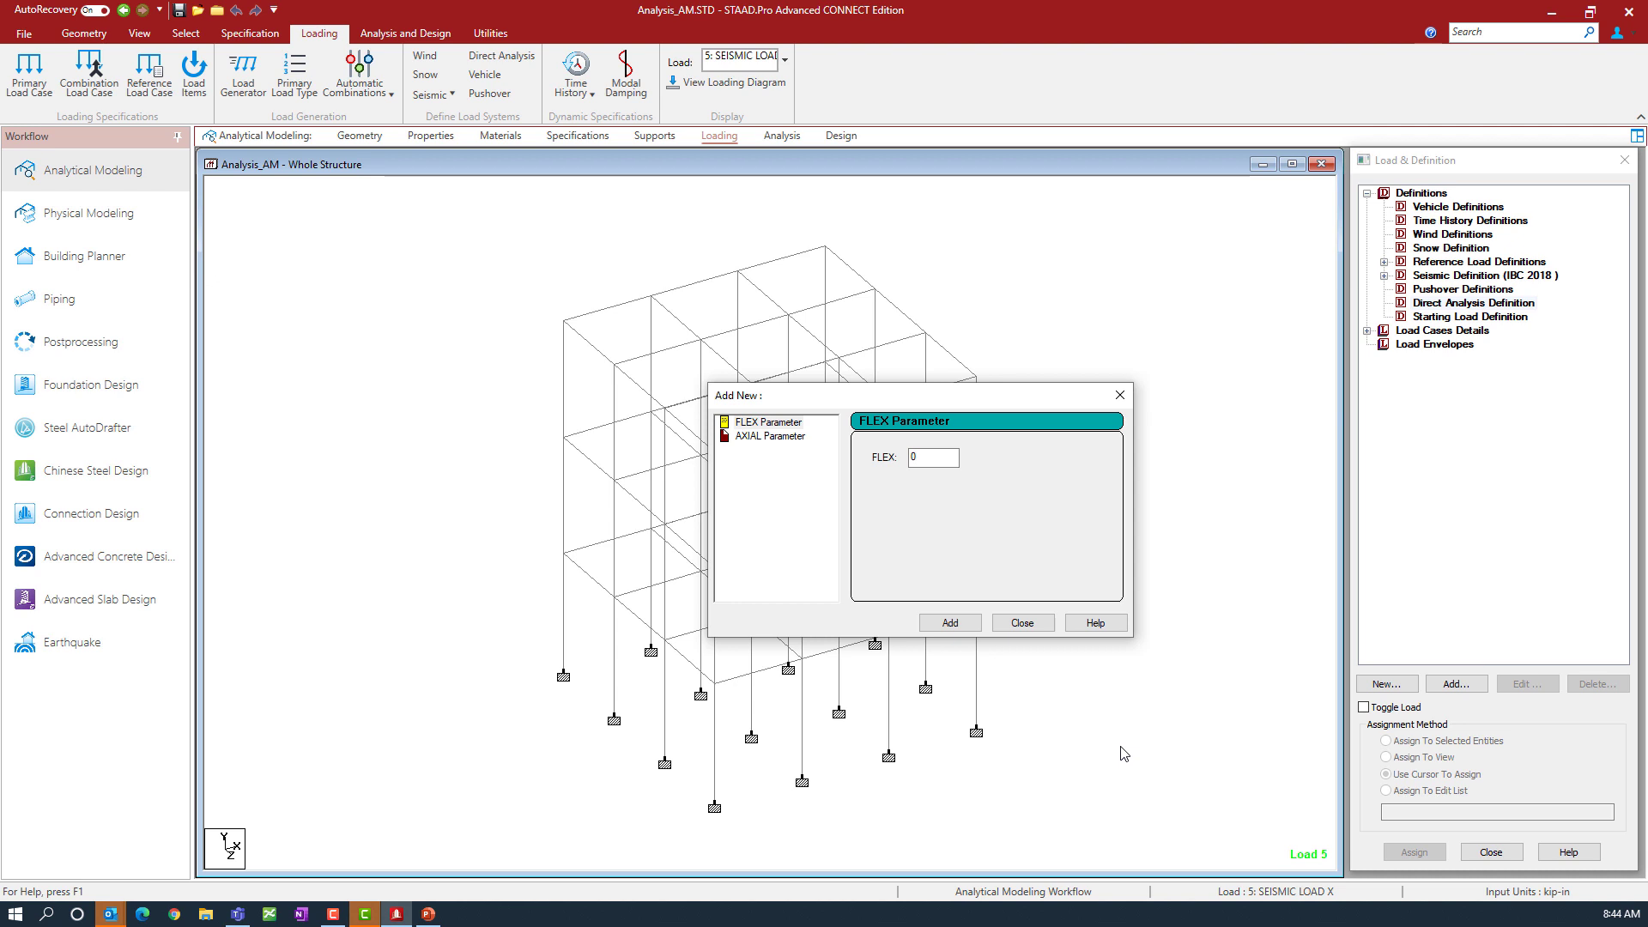
{"action": "left_click", "coordinate": [780, 423]}
{"action": "double_click", "coordinate": [918, 456]}
{"action": "type", "text": "1"}
{"action": "left_click", "coordinate": [950, 622]}
Step: Add an AXIAL parameter to the Direct Analysis Definition and finish adding parameters
{"action": "left_click", "coordinate": [740, 438]}
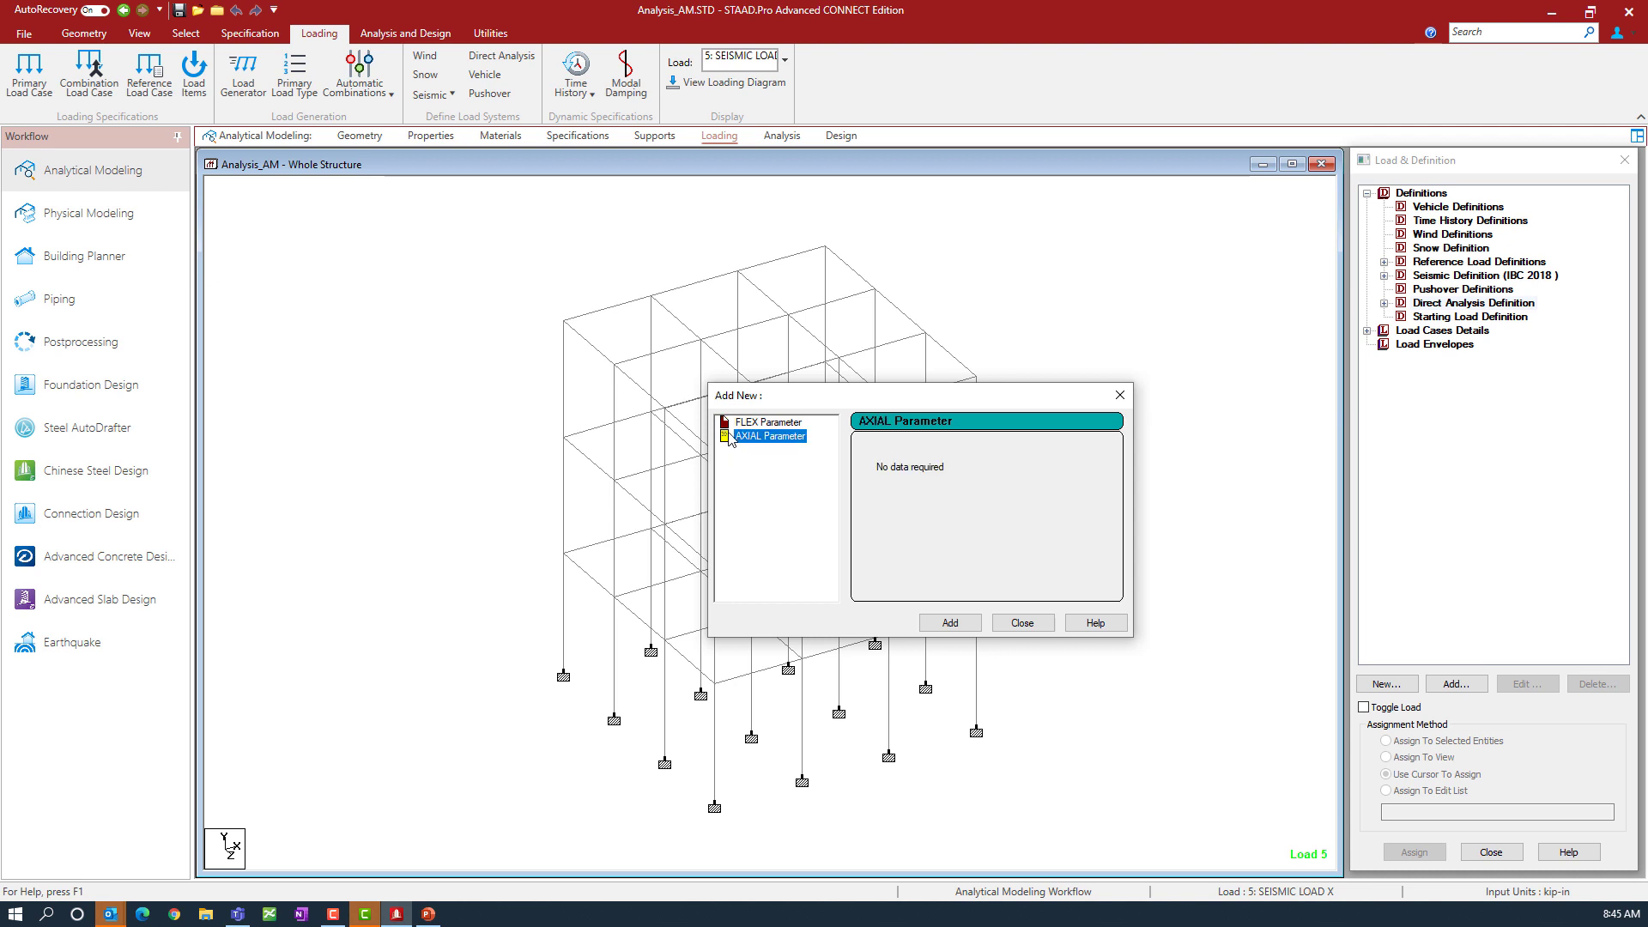
{"action": "left_click", "coordinate": [941, 629]}
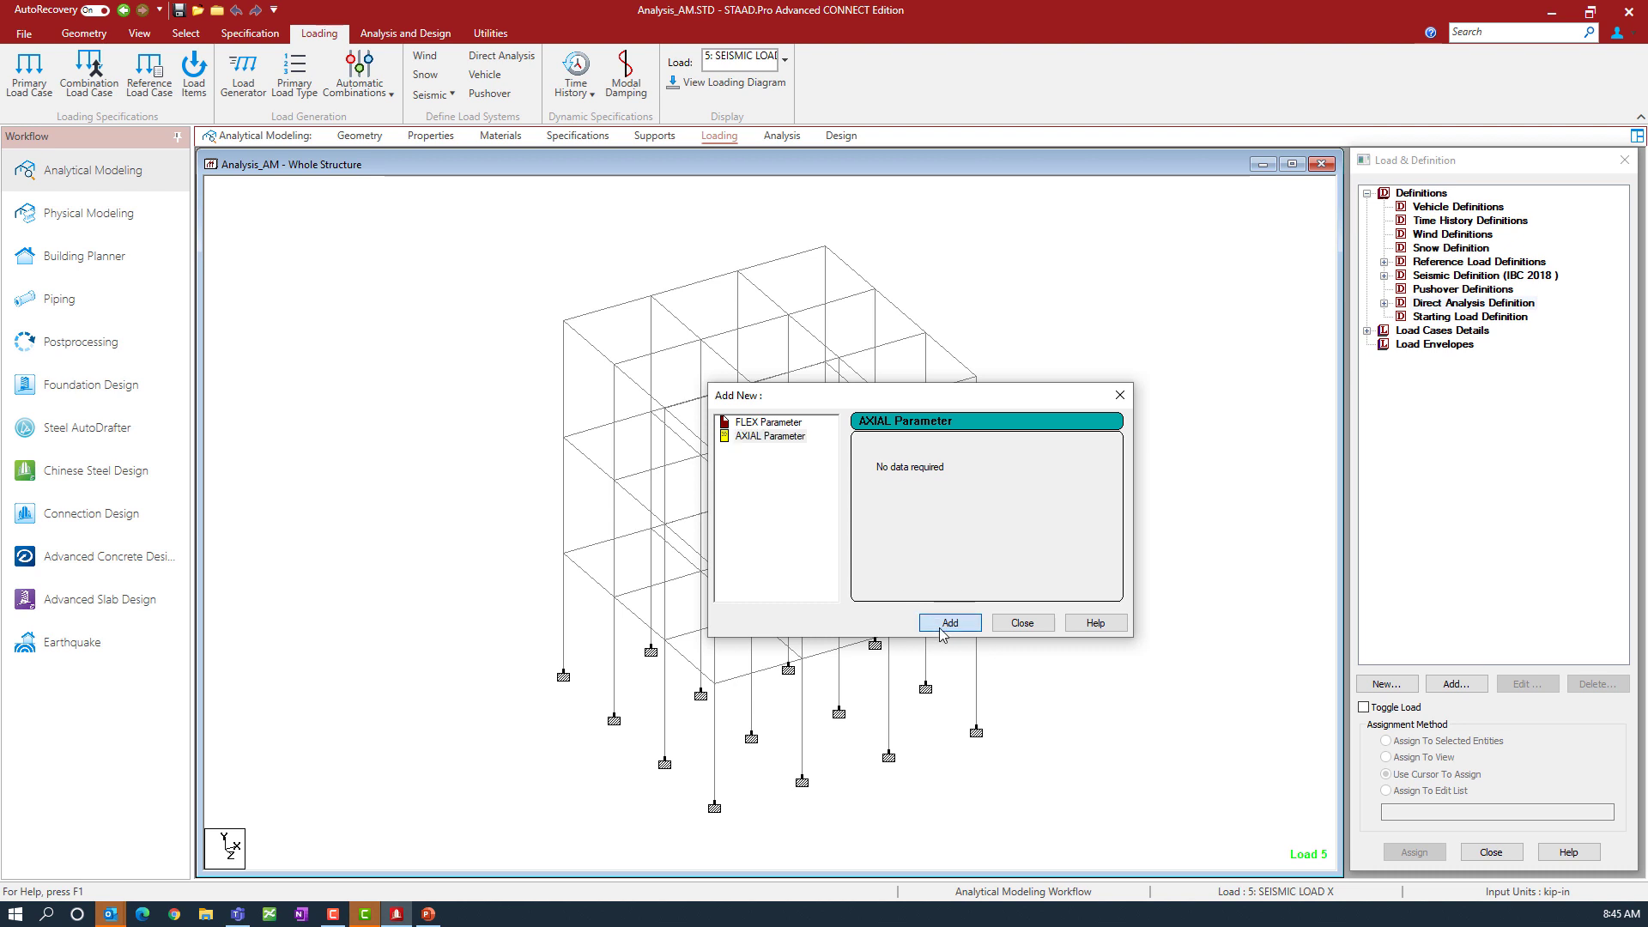
{"action": "left_click", "coordinate": [1022, 622]}
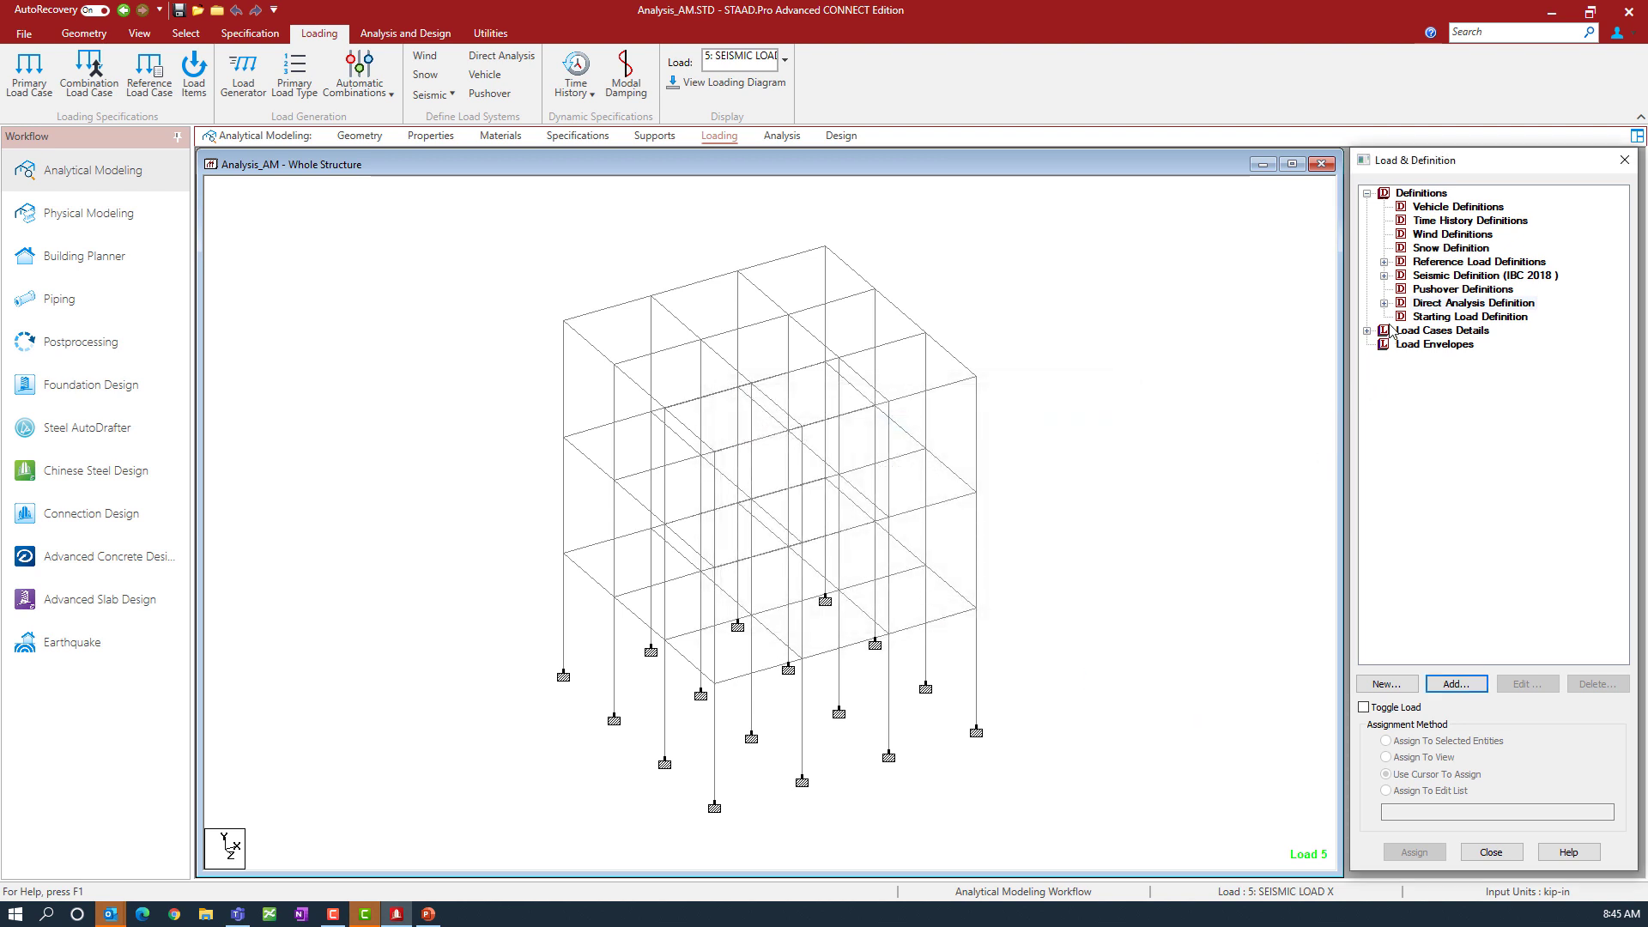
Step: Assign the FLEX 1 parameter to all members of the structure with the Assign To View method
{"action": "left_click", "coordinate": [1383, 303]}
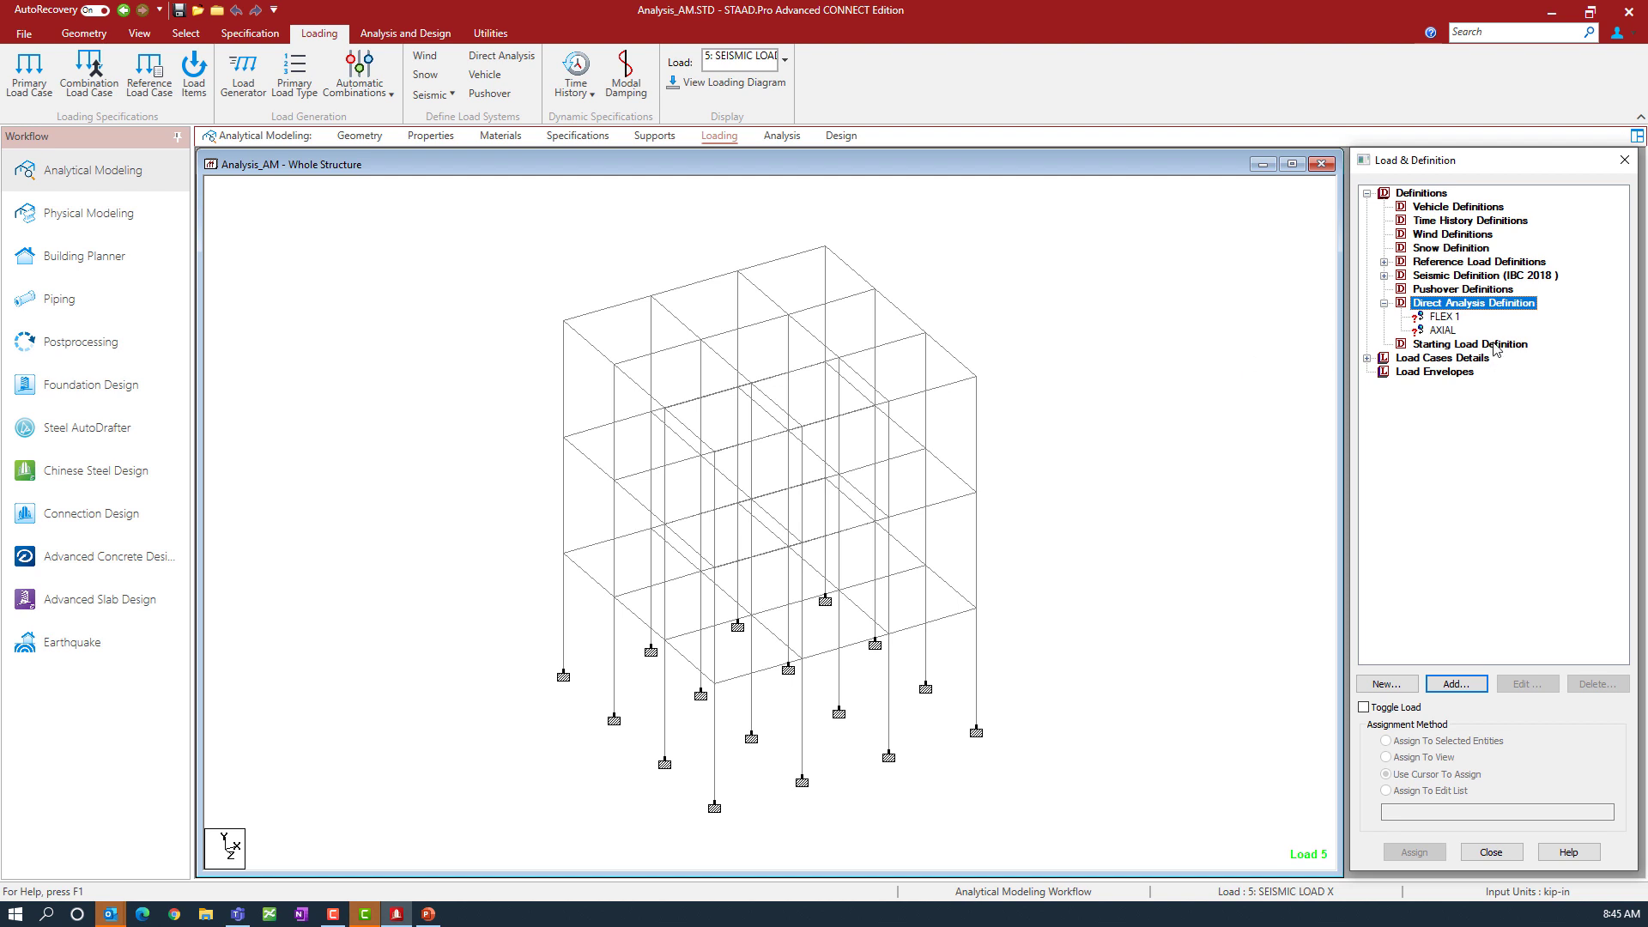
{"action": "left_click", "coordinate": [1445, 318]}
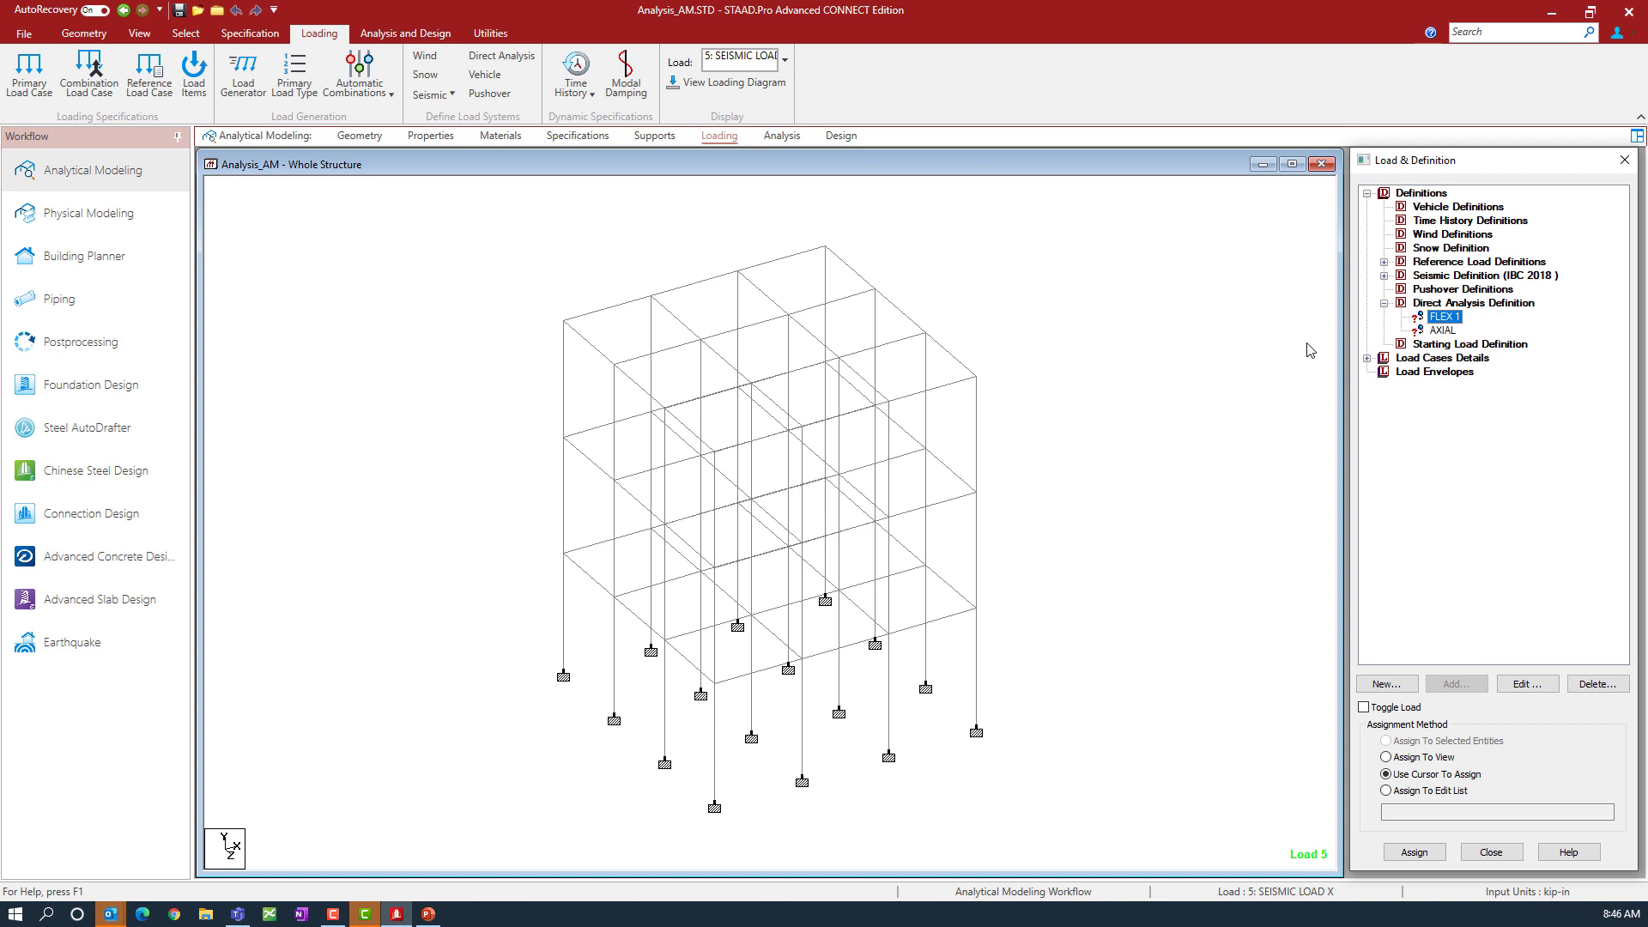
{"action": "left_click", "coordinate": [1406, 761]}
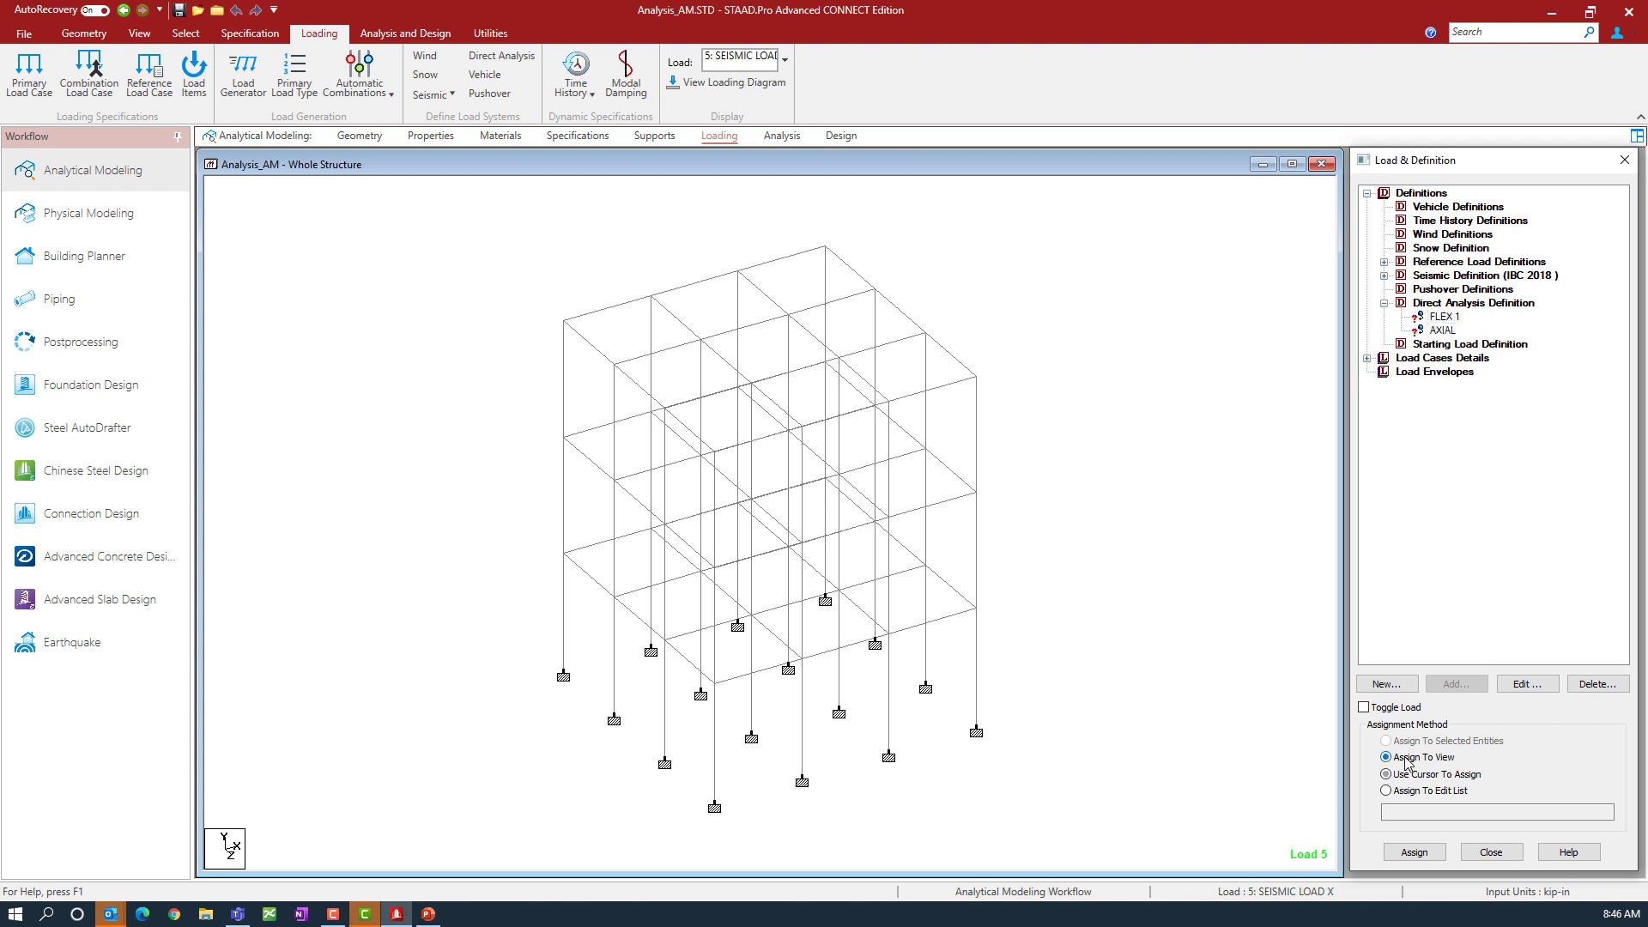
{"action": "left_click", "coordinate": [1414, 851]}
{"action": "left_click", "coordinate": [1541, 562]}
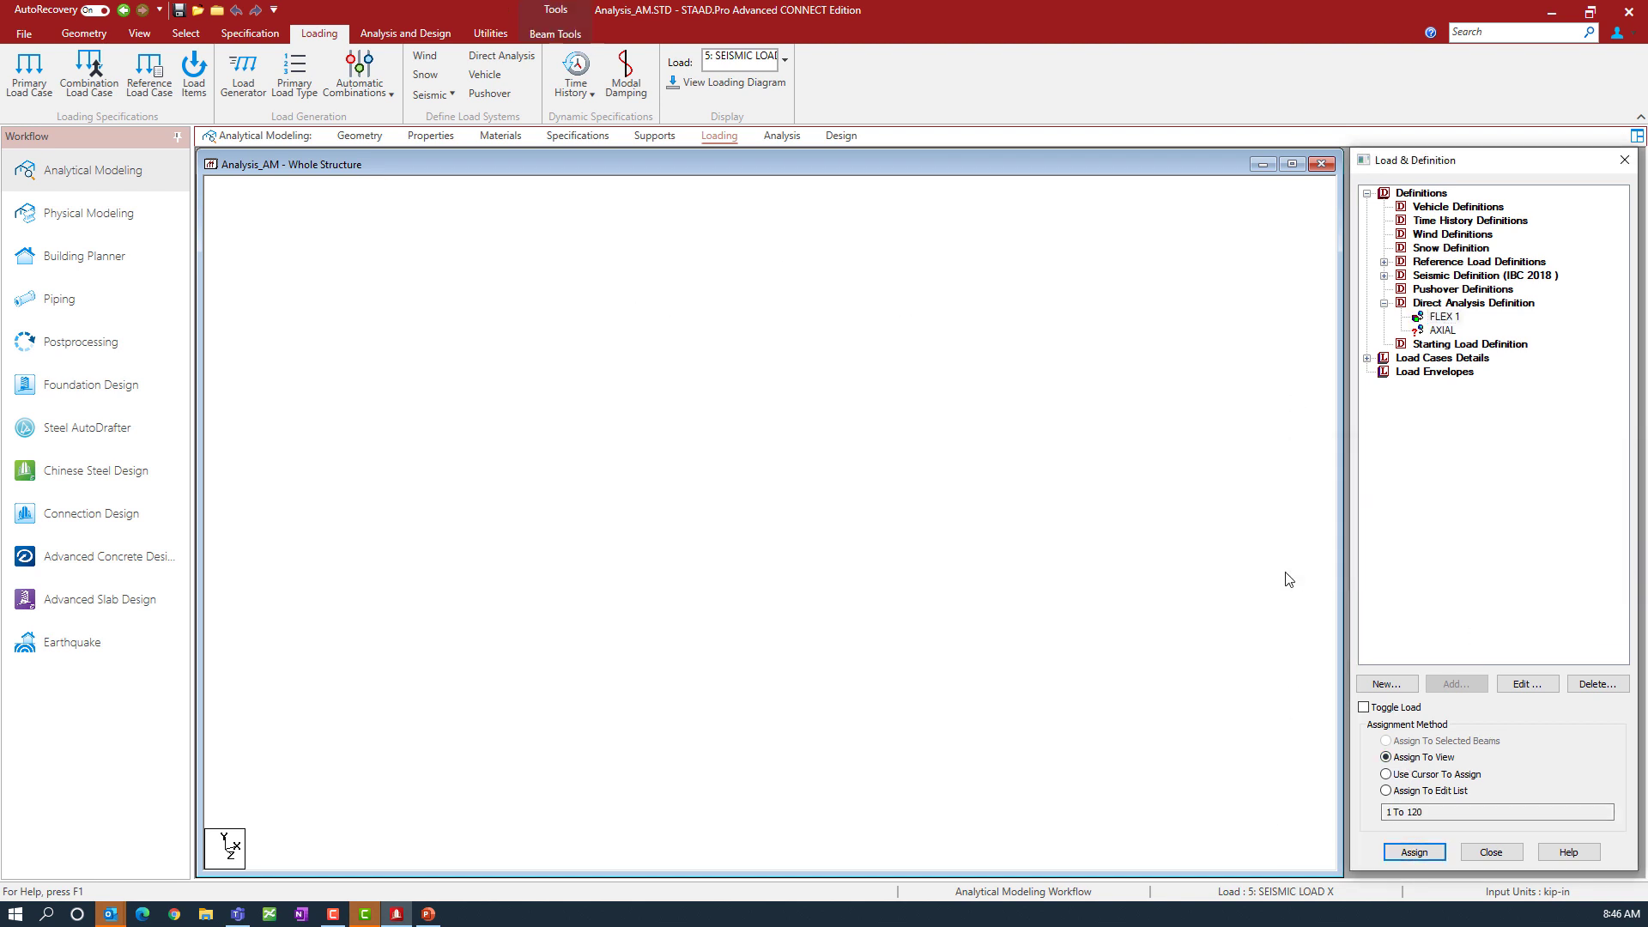
Step: Assign the AXIAL parameter to all members in the view and clear the member selection
{"action": "left_click", "coordinate": [1436, 331]}
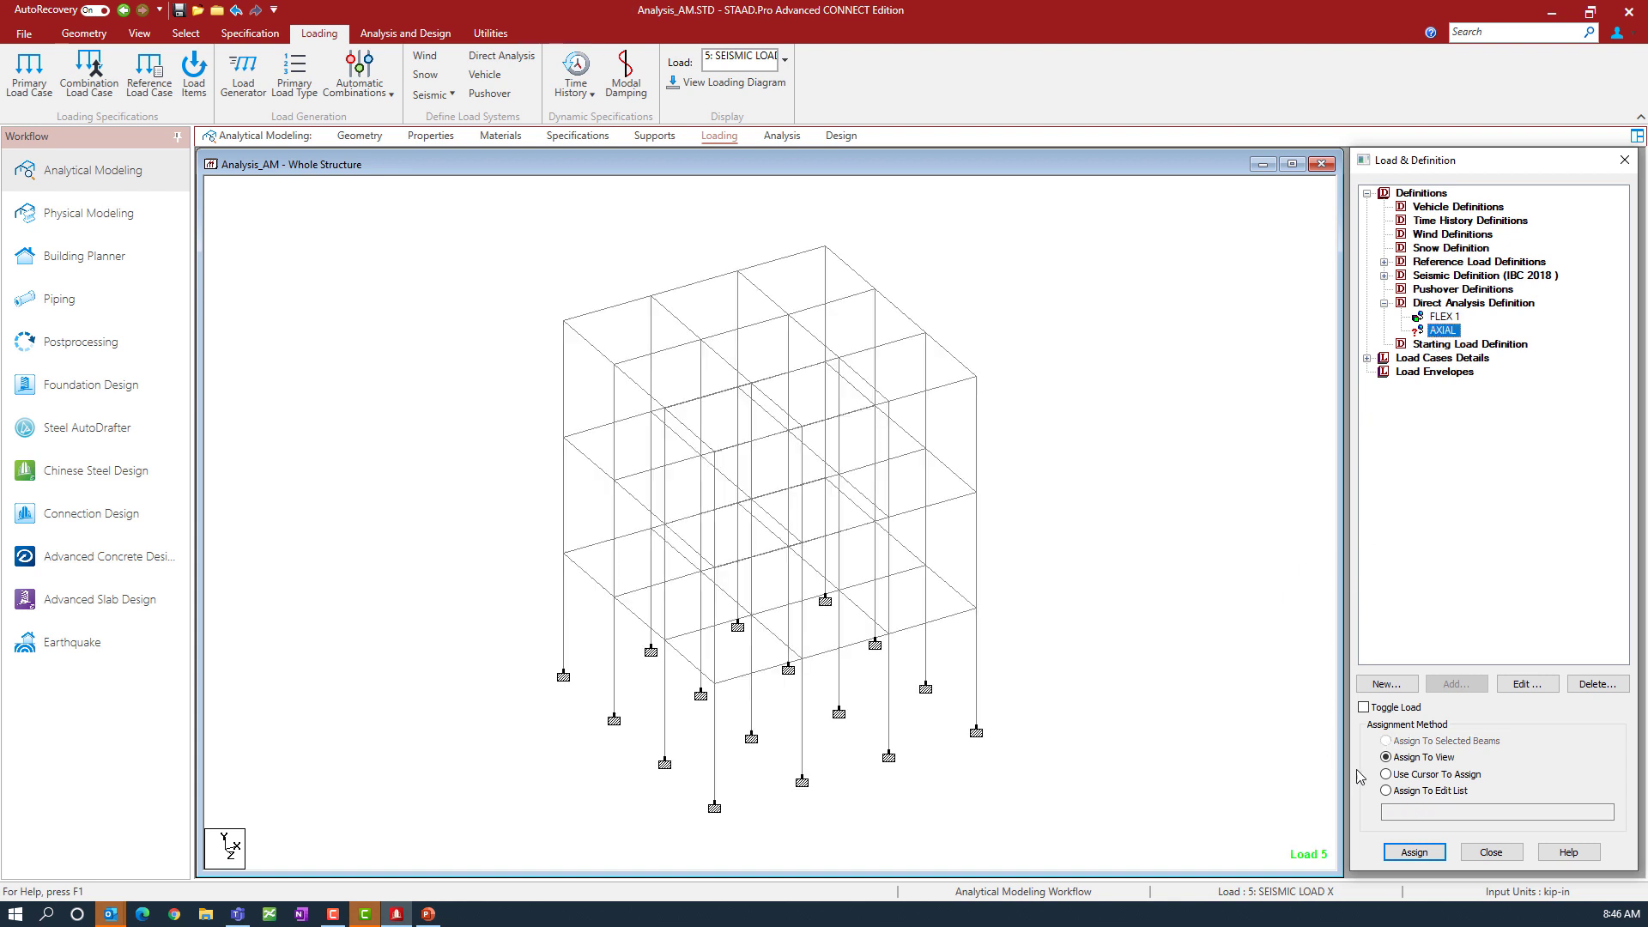
{"action": "left_click", "coordinate": [1397, 851]}
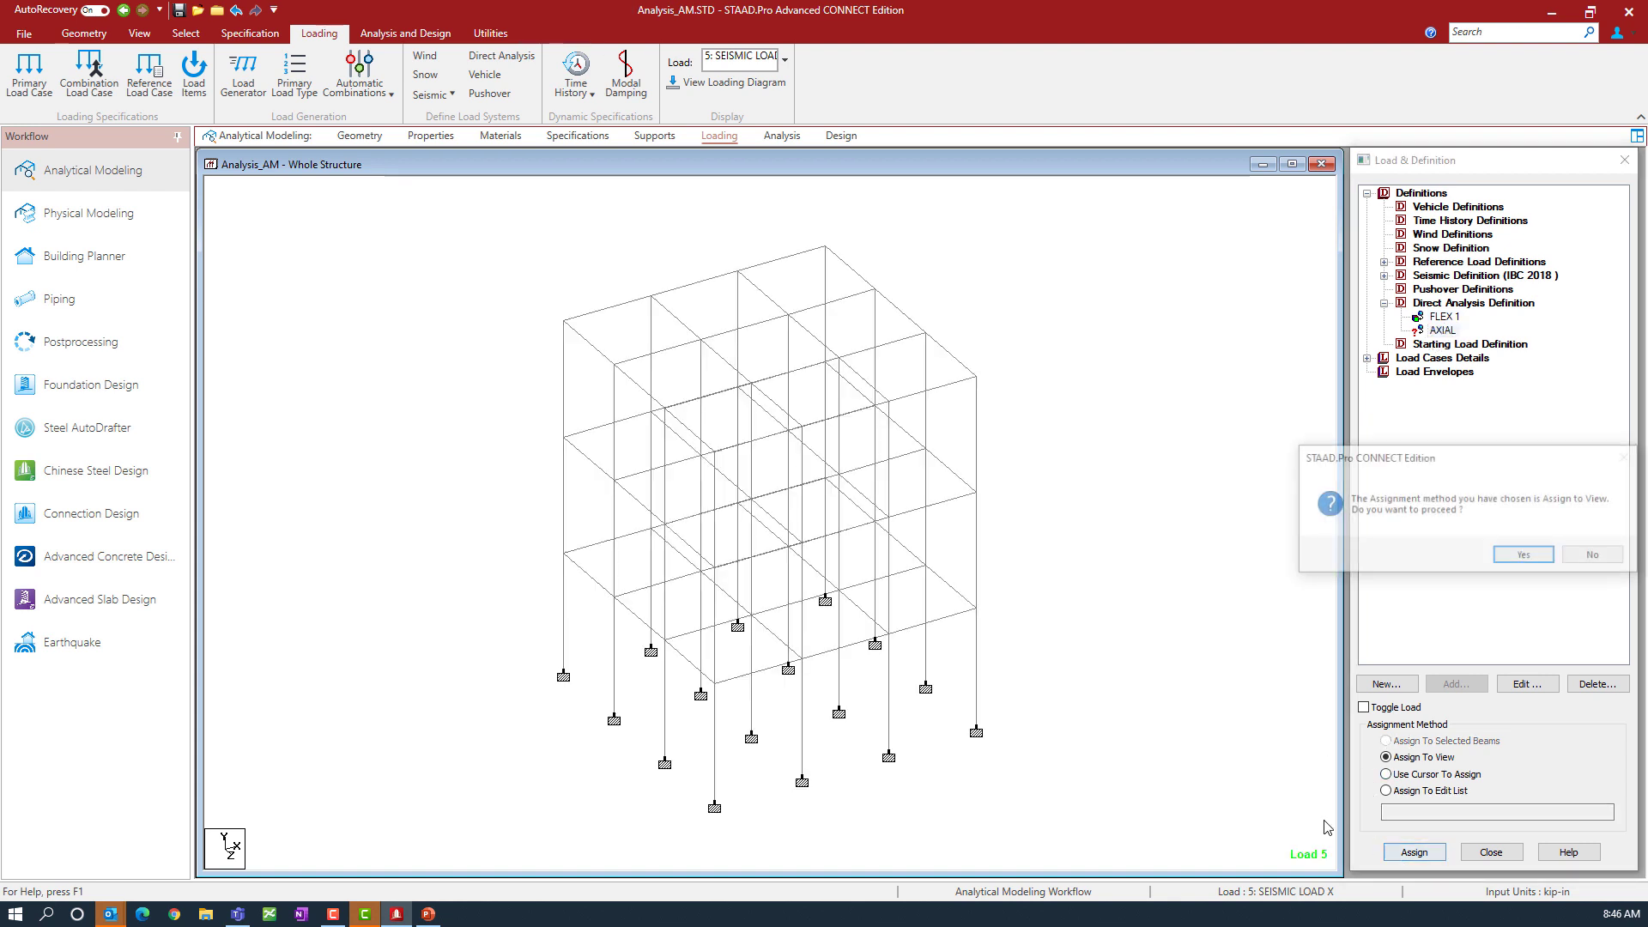
{"action": "left_click", "coordinate": [1504, 560]}
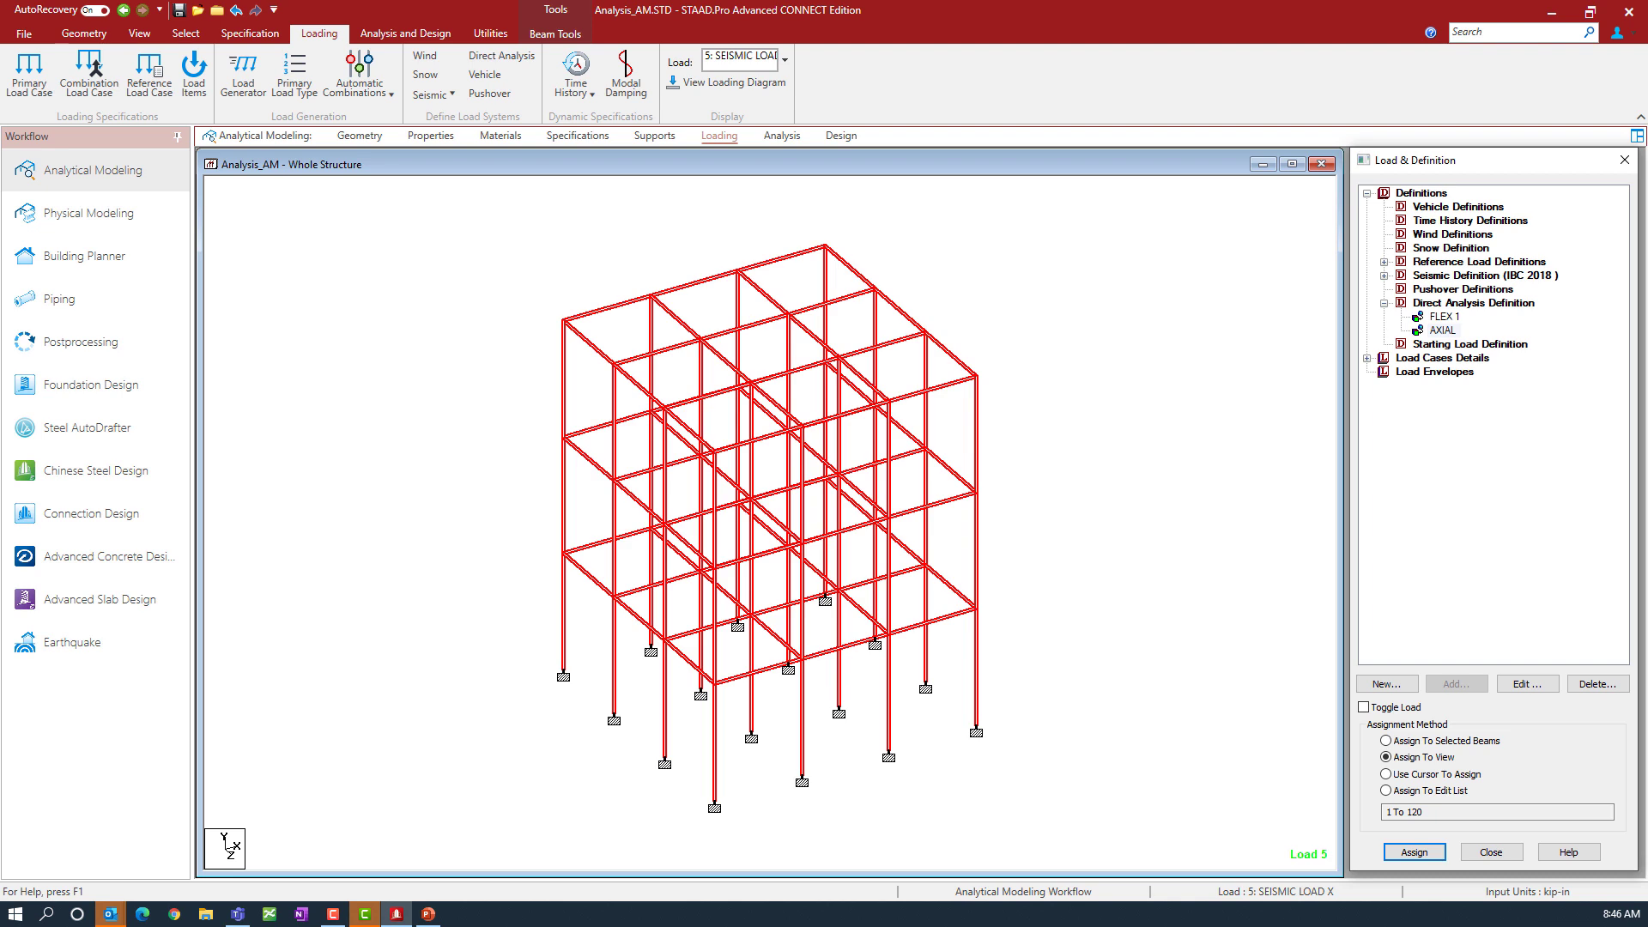
{"action": "key", "text": "alt+Tab"}
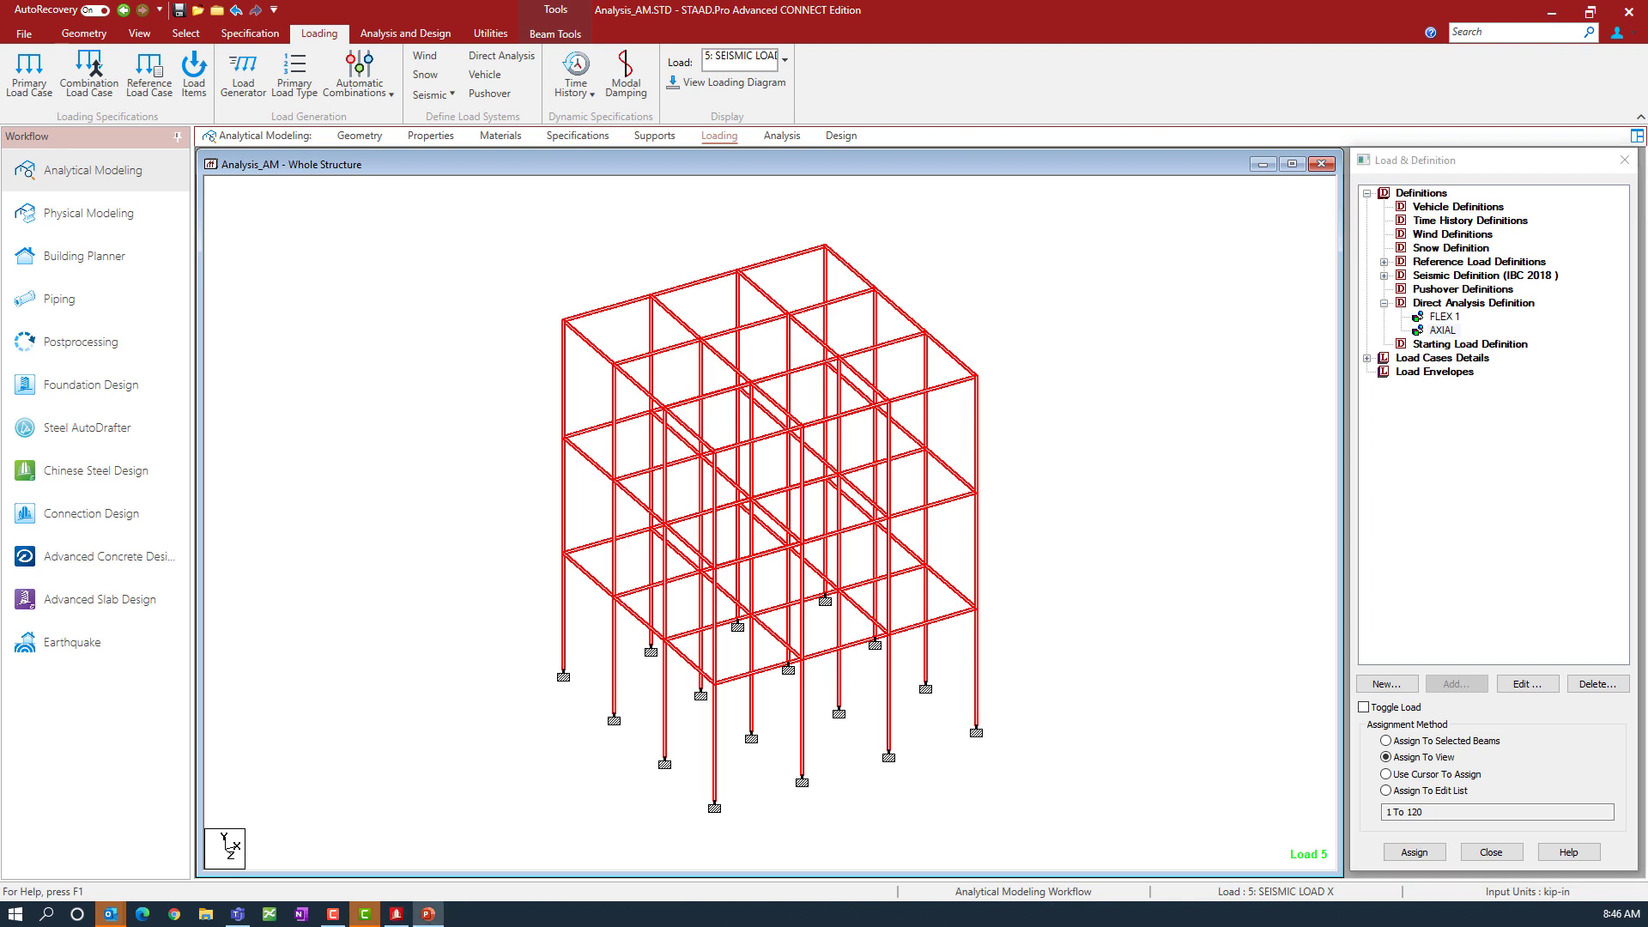
{"action": "left_click", "coordinate": [410, 334]}
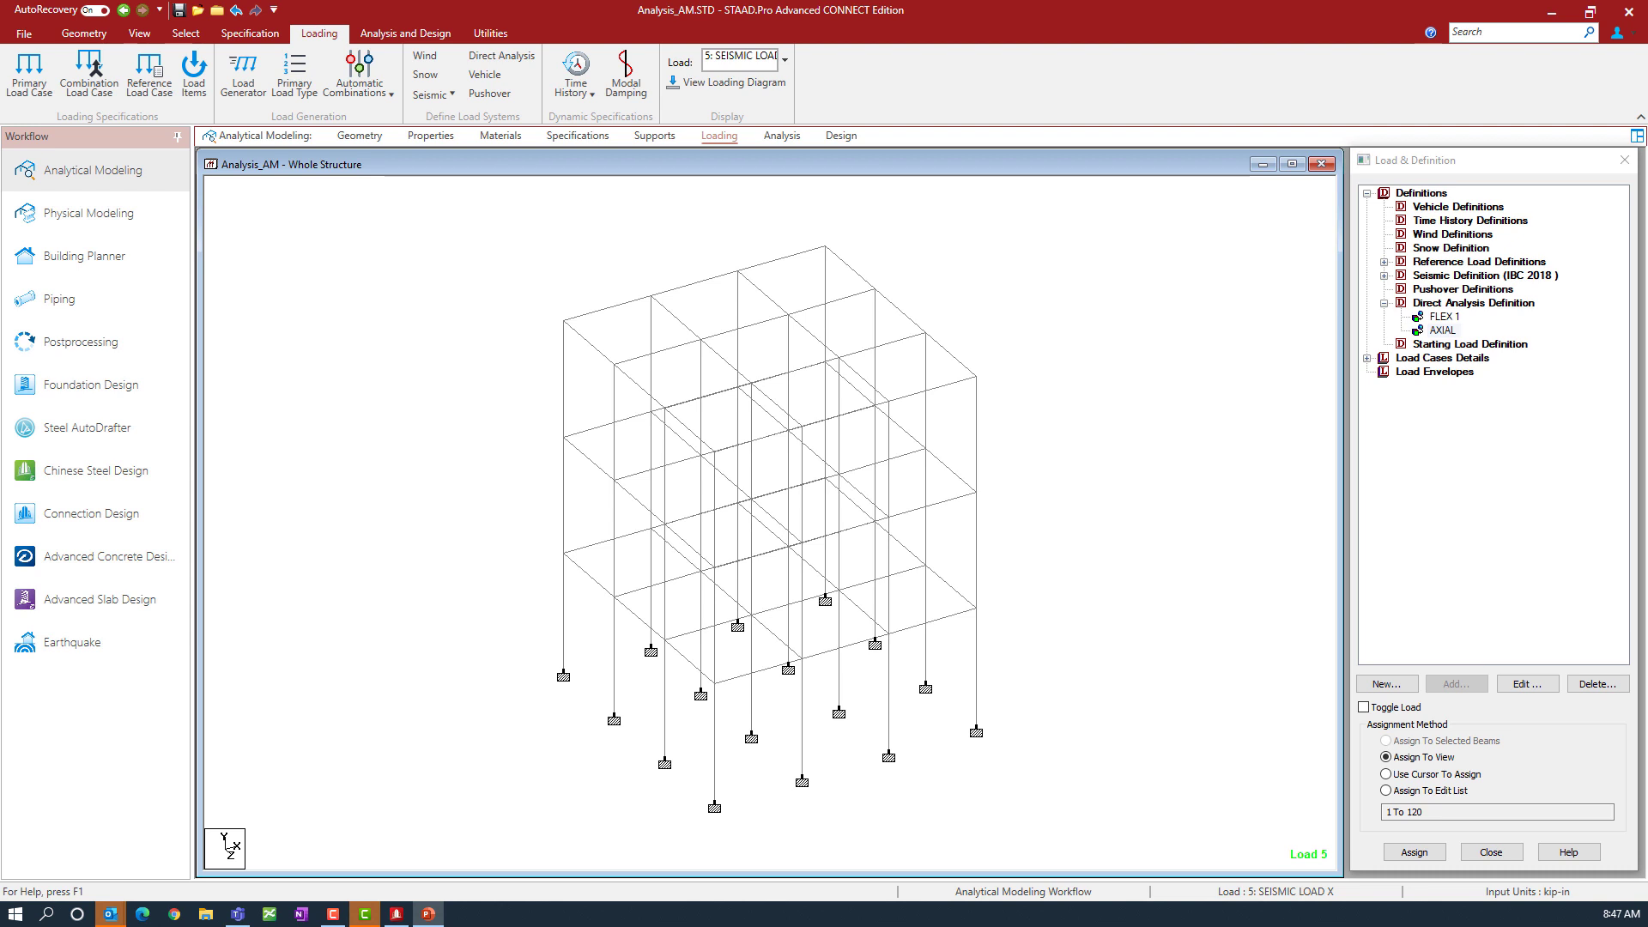
Step: Check the loading type of the WIND LOAD X primary load case among the load case details
{"action": "left_click", "coordinate": [1367, 360]}
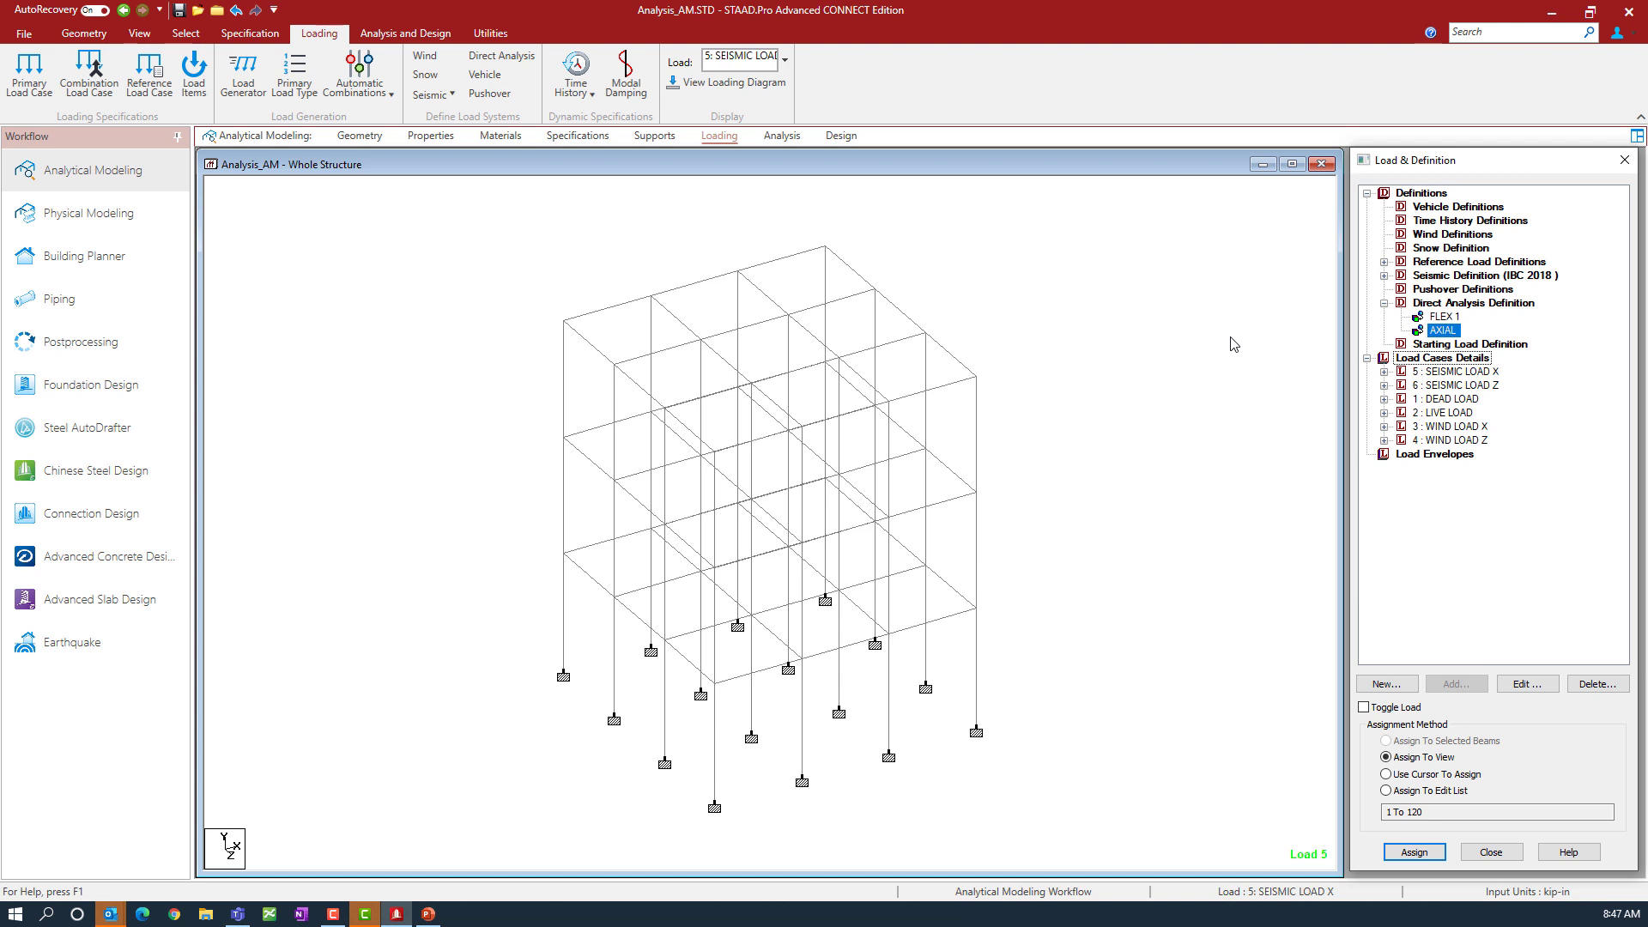
{"action": "double_click", "coordinate": [1452, 426]}
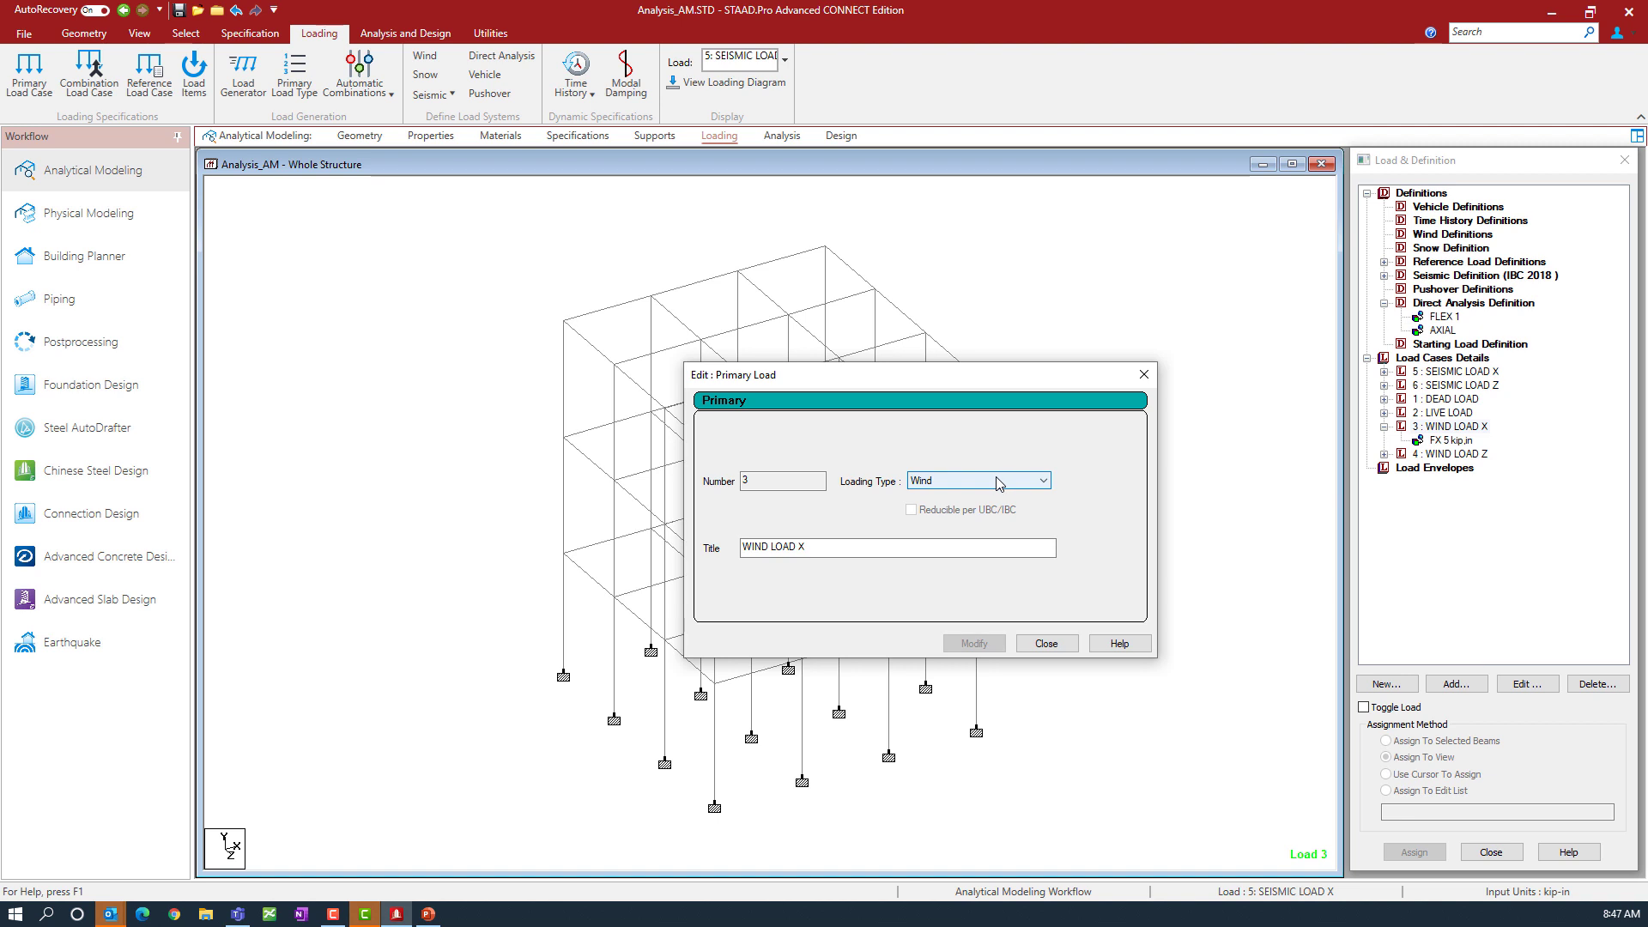
{"action": "left_click", "coordinate": [1076, 647]}
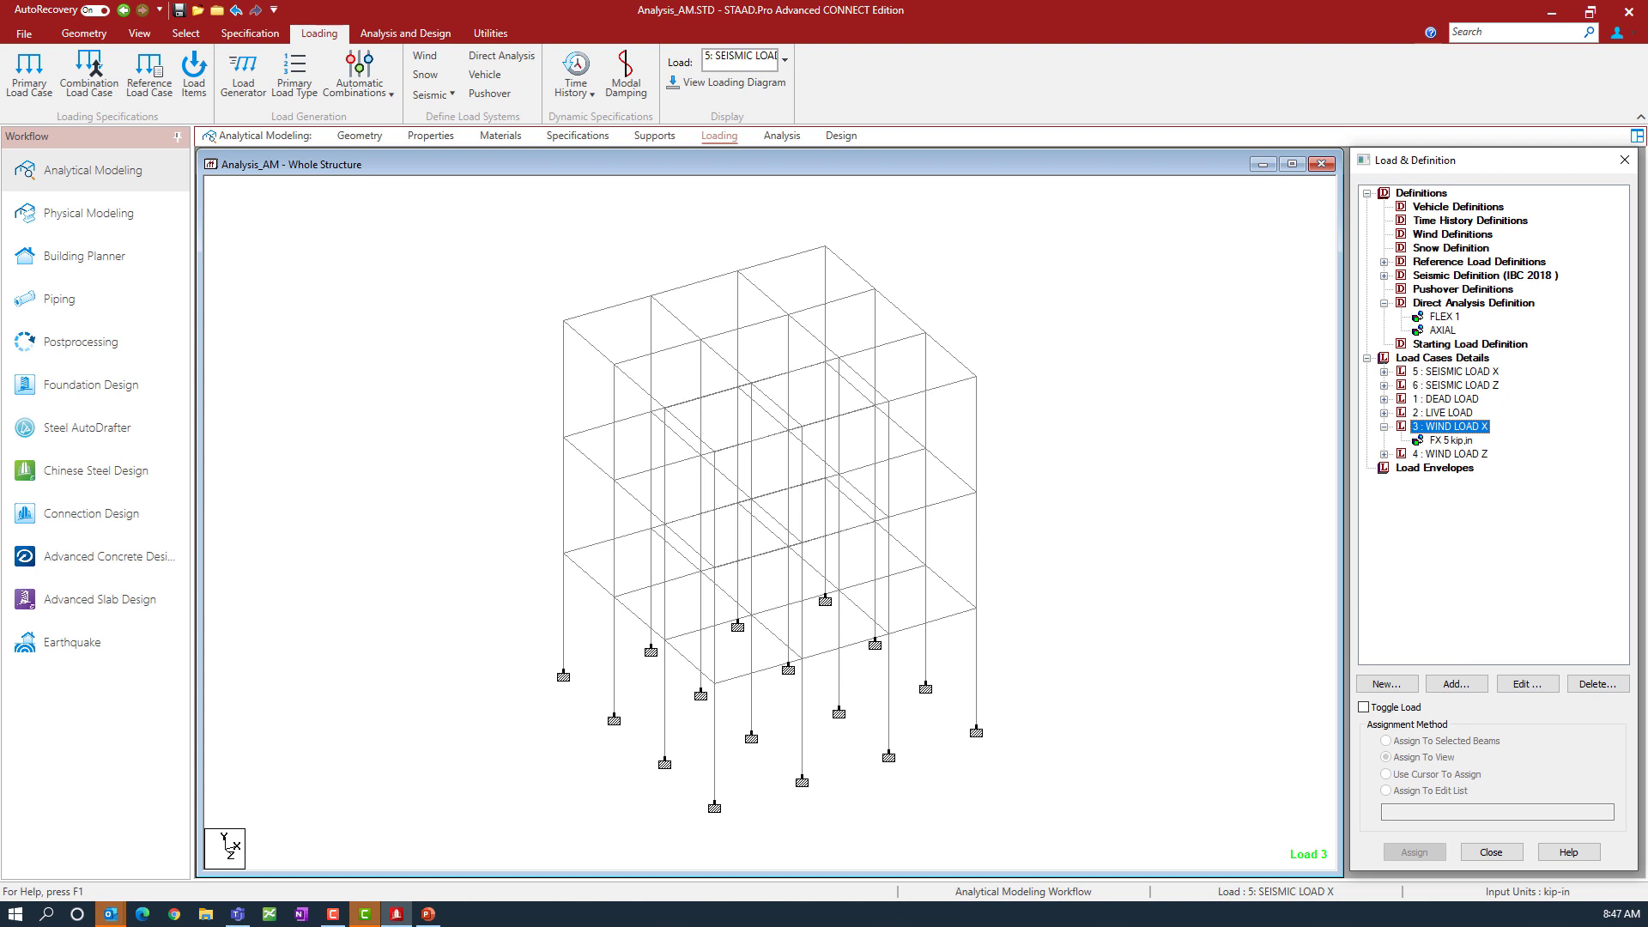
{"action": "key", "text": "alt+Tab"}
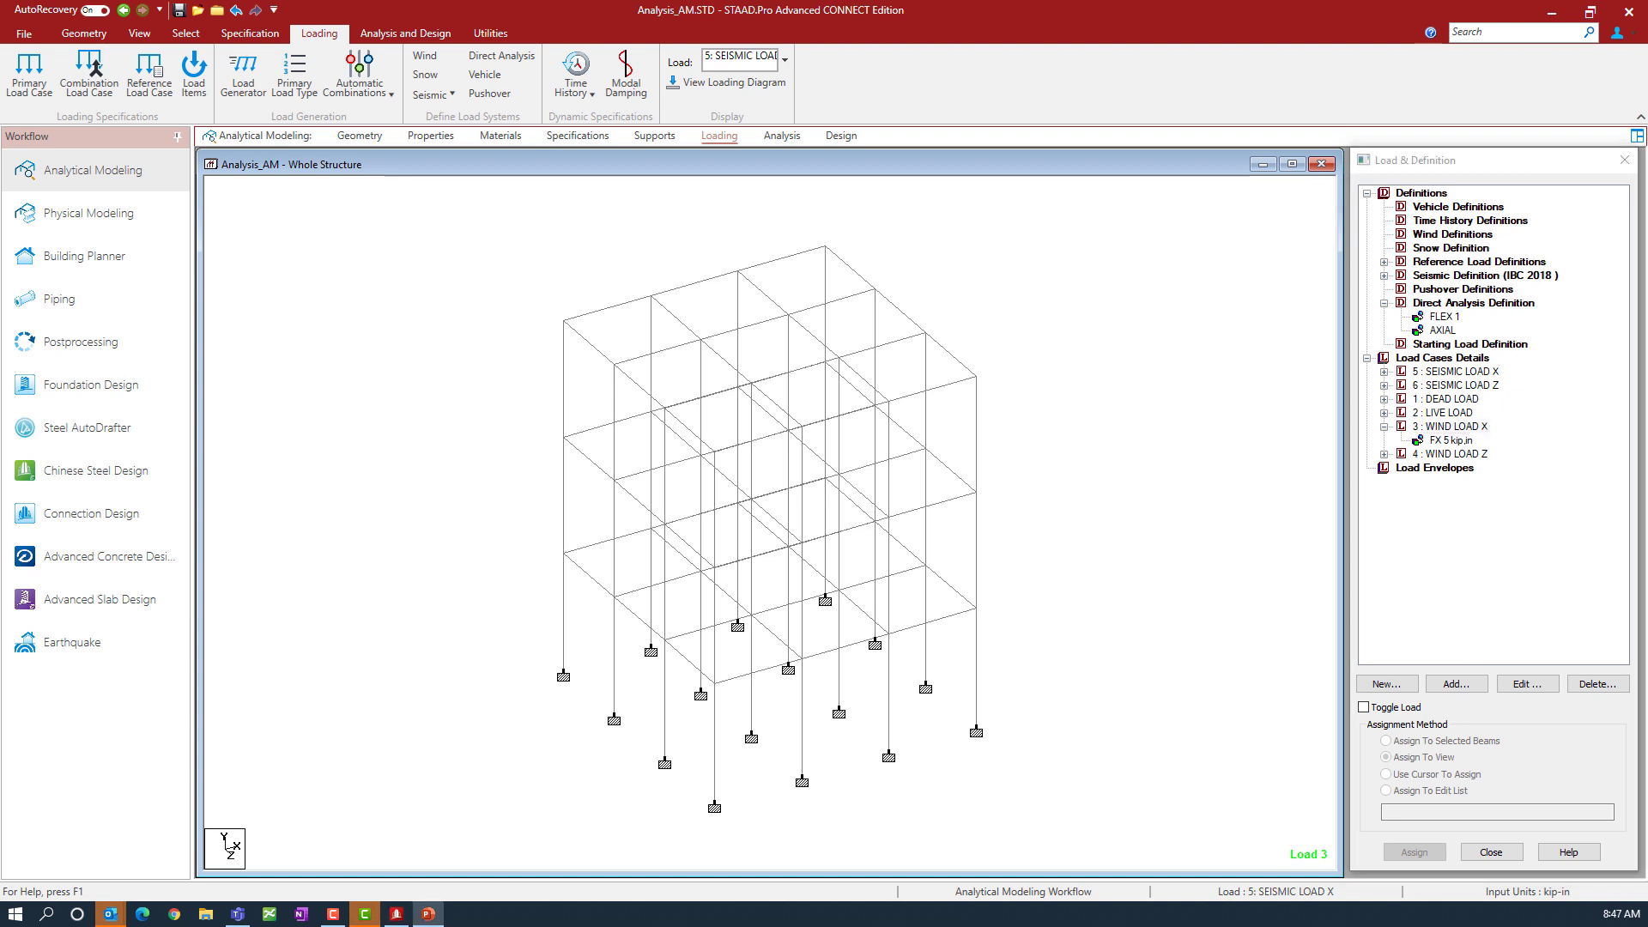
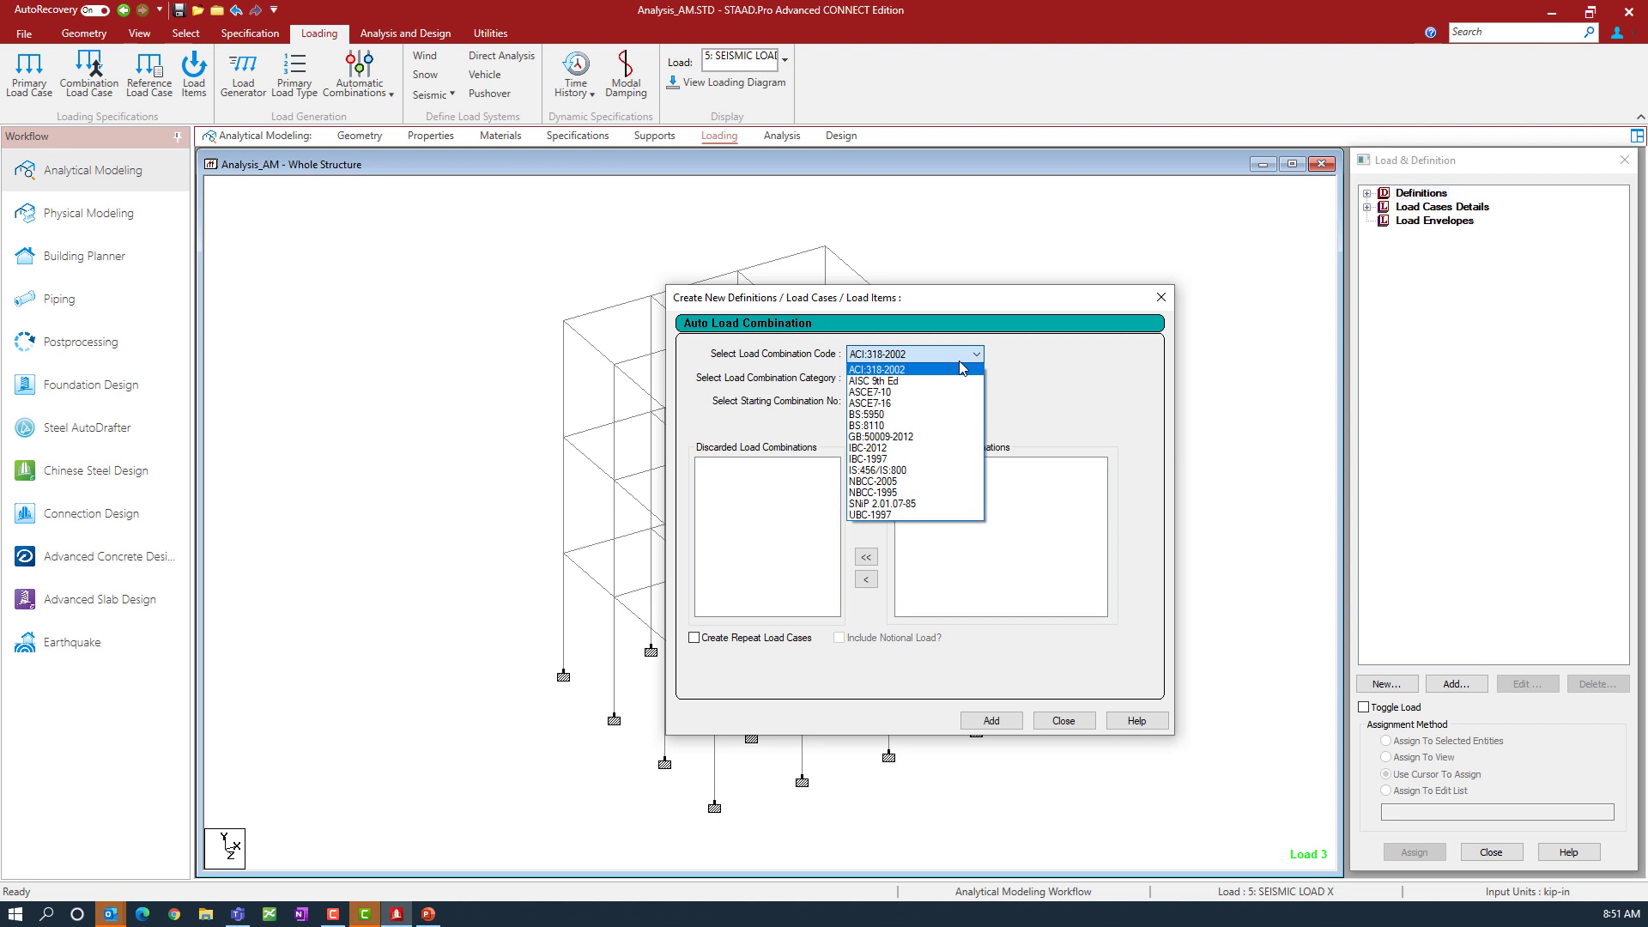
Step: Generate ASCE7-16 load combinations for category StrengthDesignL0<100psf as repeat load cases with notional loads included
{"action": "left_click", "coordinate": [890, 404]}
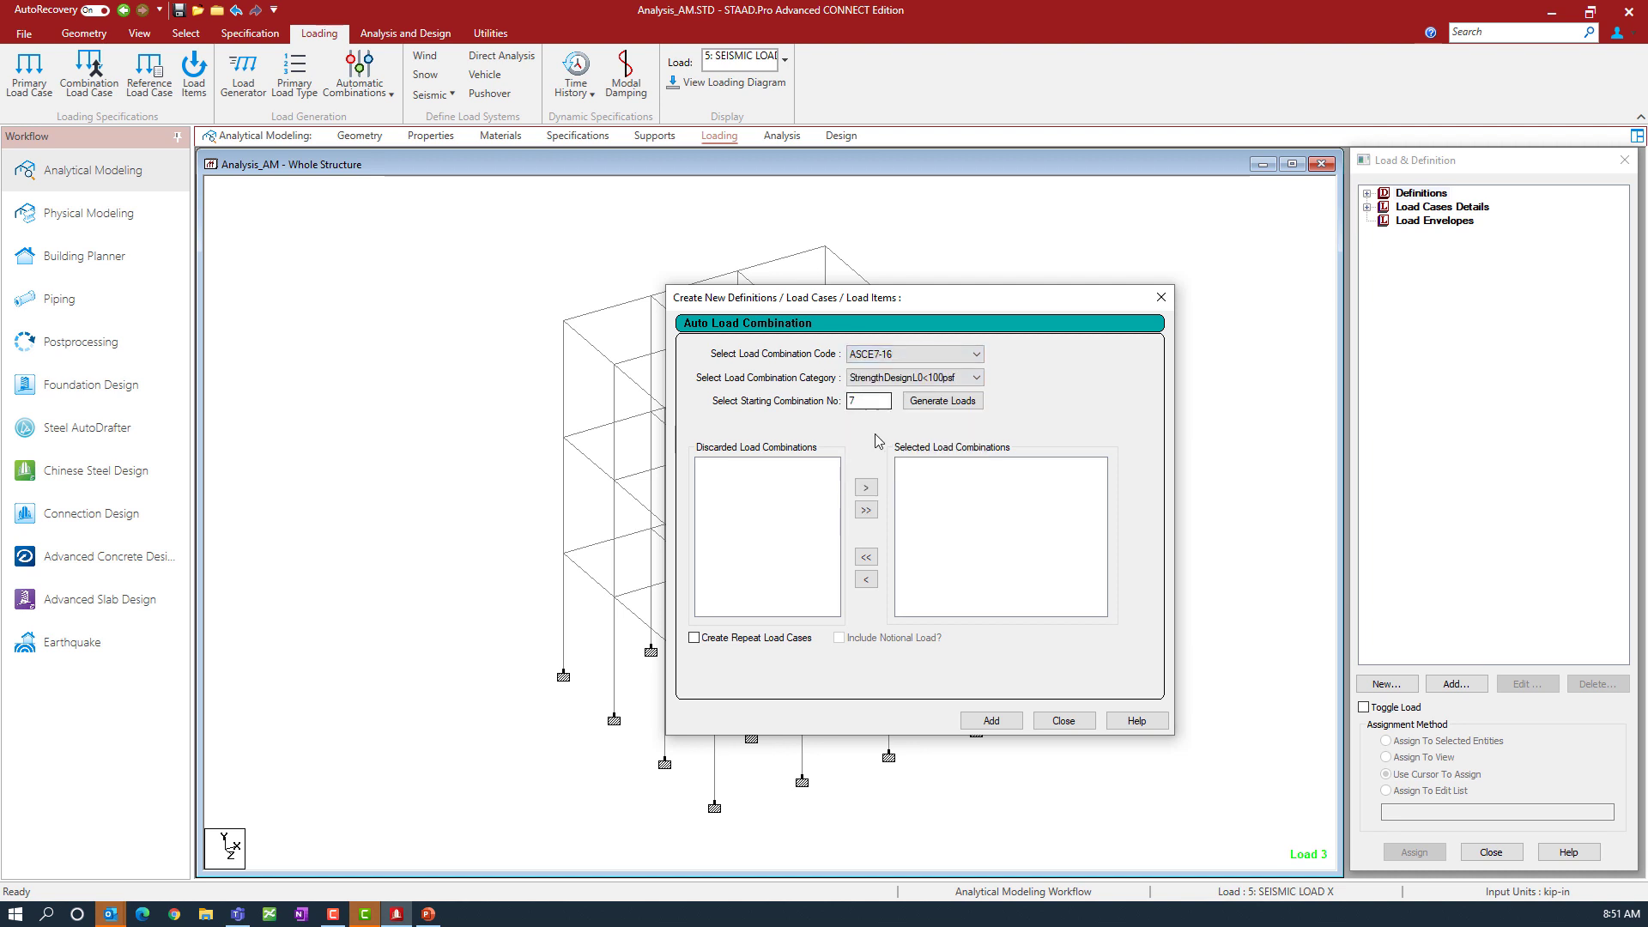
{"action": "left_click", "coordinate": [889, 380]}
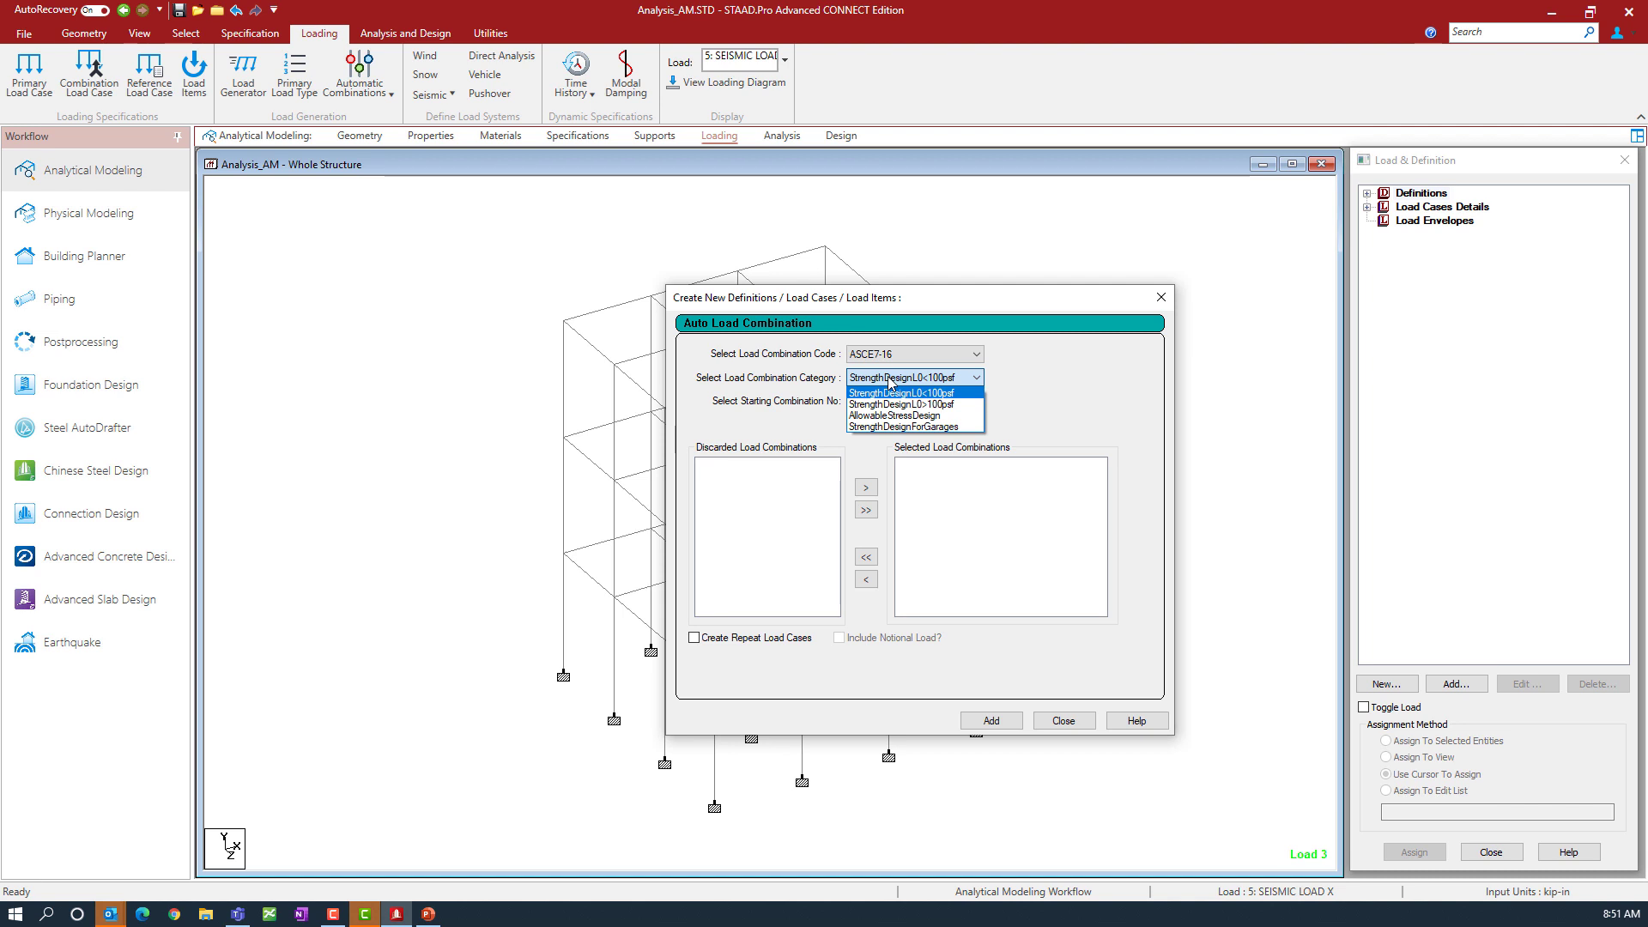
{"action": "left_click", "coordinate": [889, 386]}
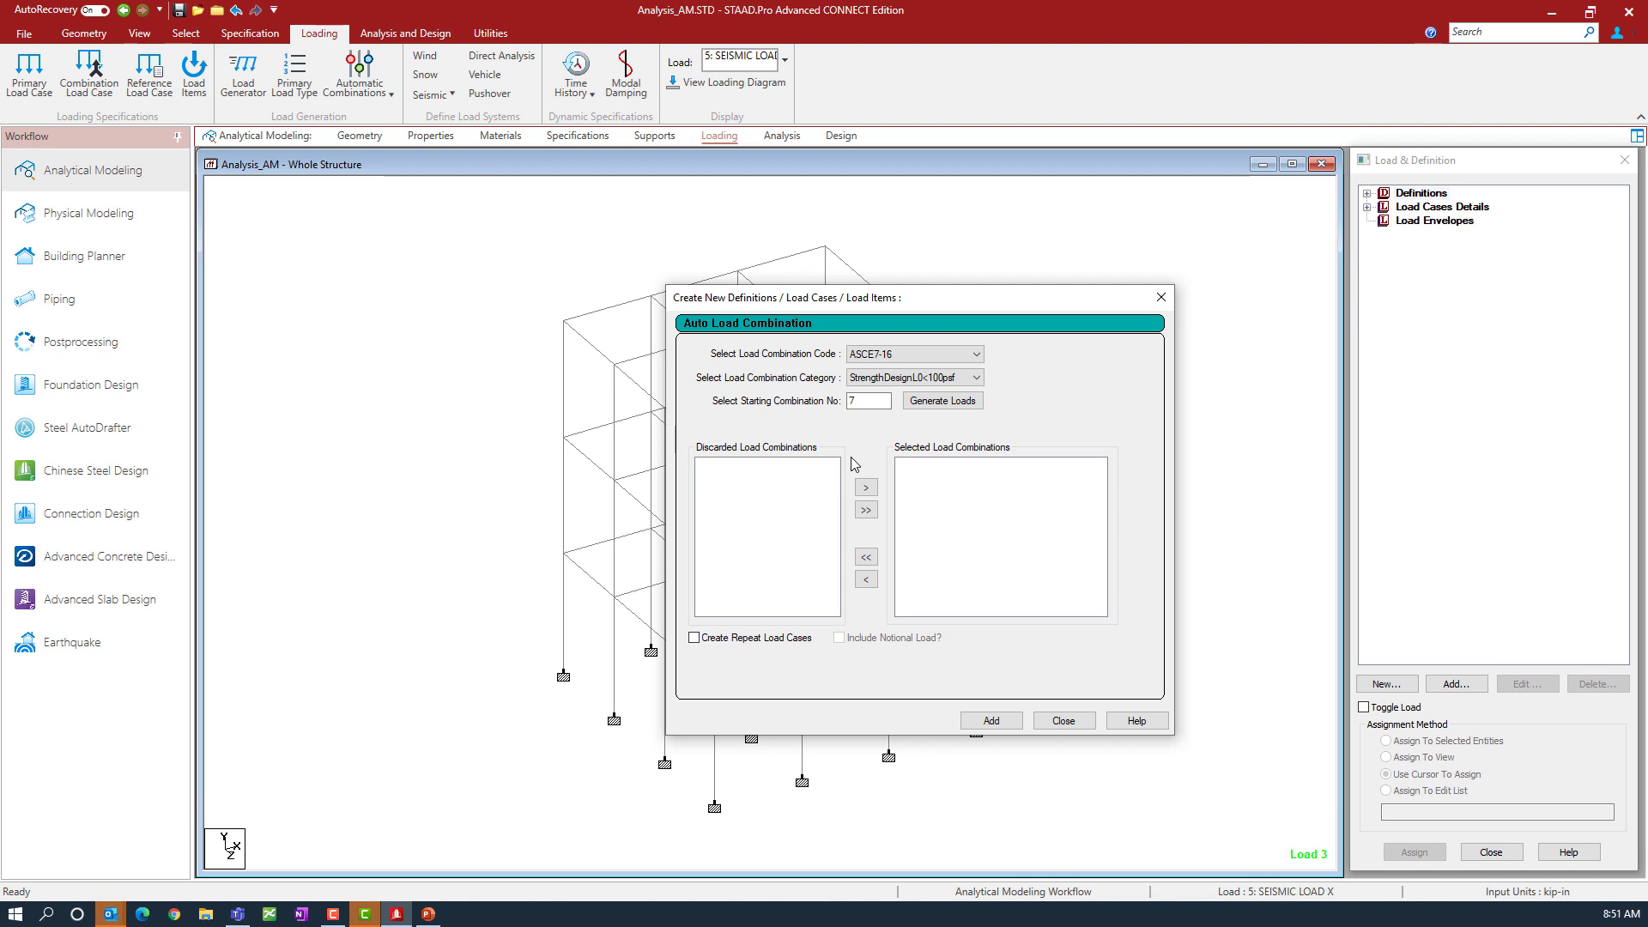
{"action": "left_click", "coordinate": [693, 638]}
{"action": "left_click", "coordinate": [838, 639]}
{"action": "left_click", "coordinate": [971, 410]}
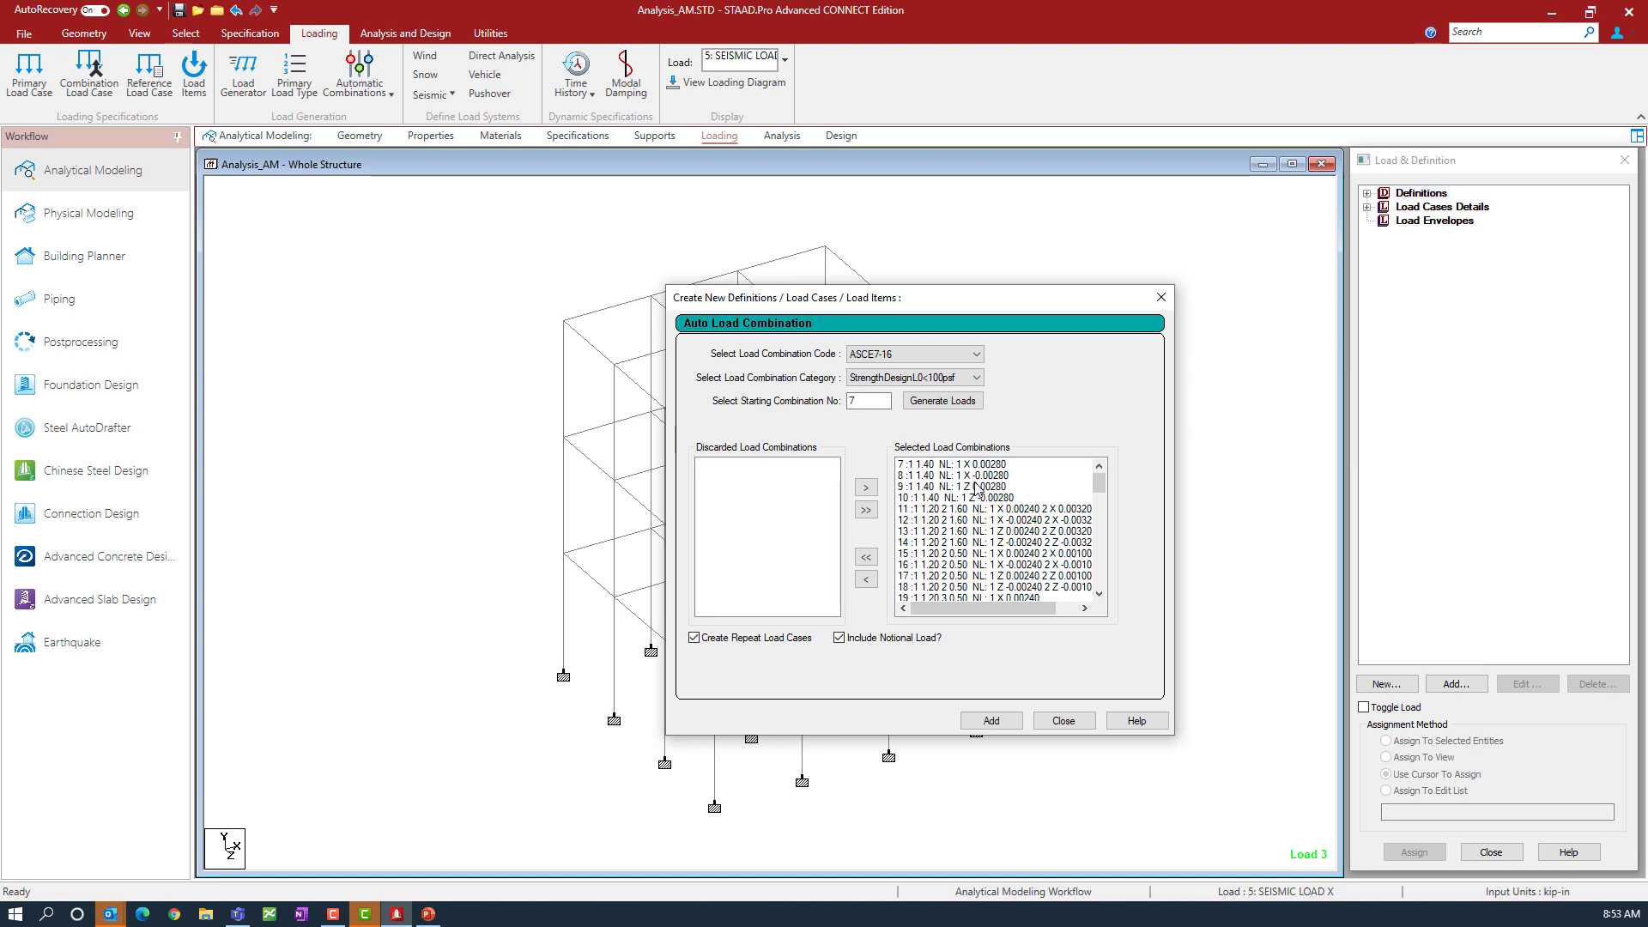
Step: Review the generated combinations, add them all to the load cases and close the automatic combination dialog
{"action": "scroll", "coordinate": [955, 546], "scroll_direction": "down", "scroll_amount": 1}
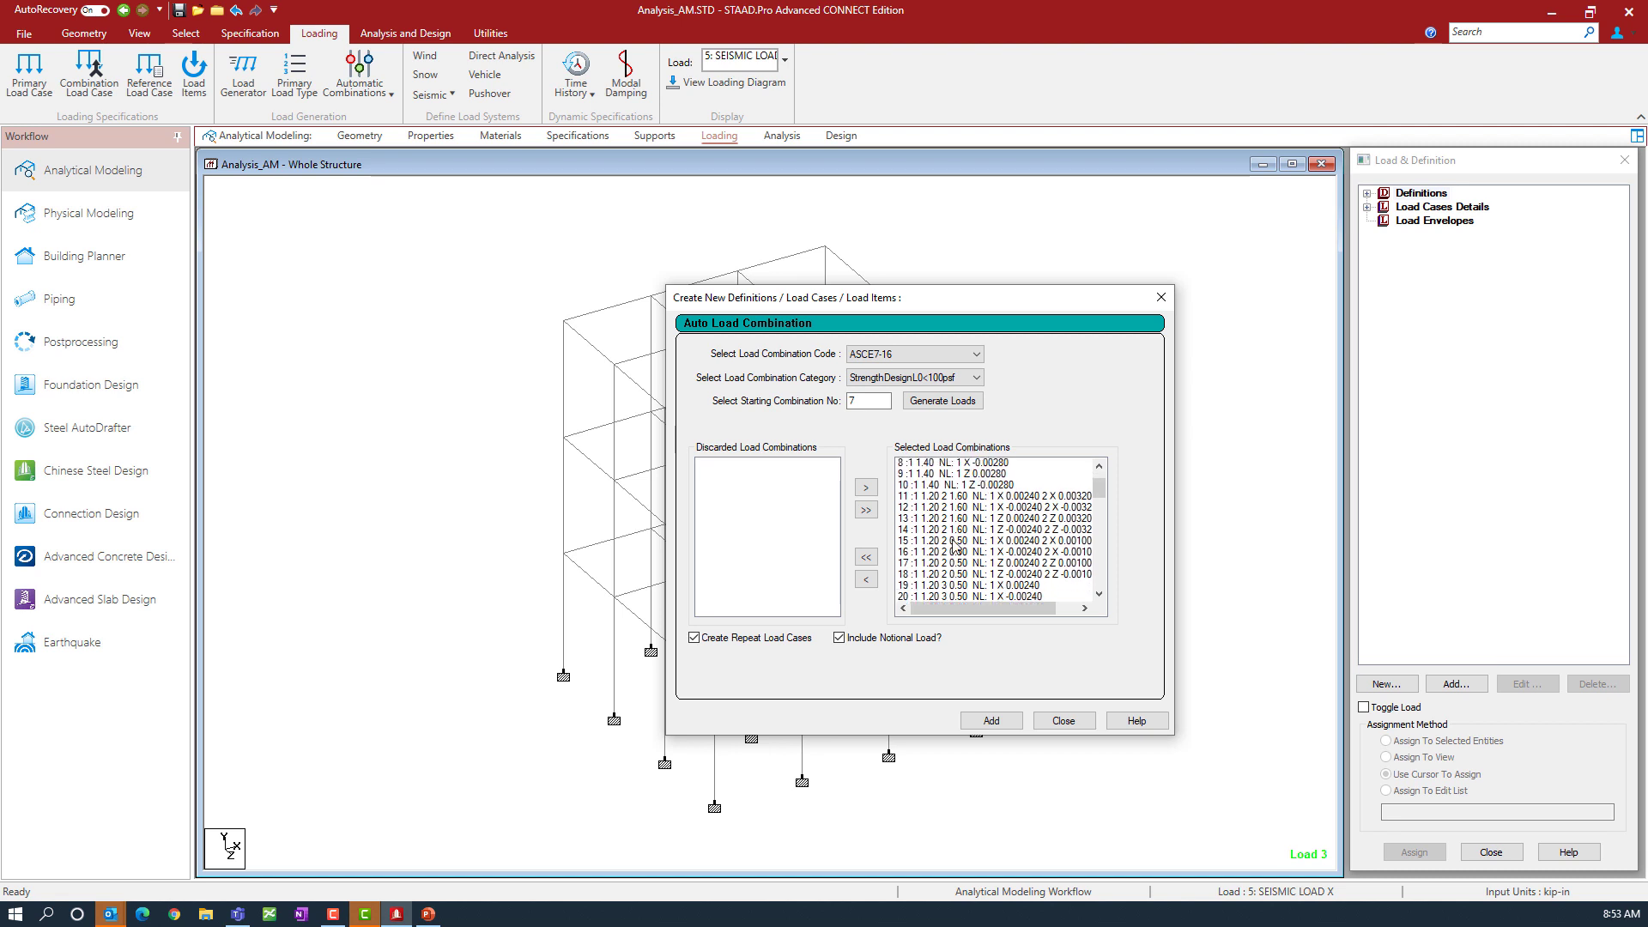
{"action": "scroll", "coordinate": [956, 546], "scroll_direction": "down", "scroll_amount": 8}
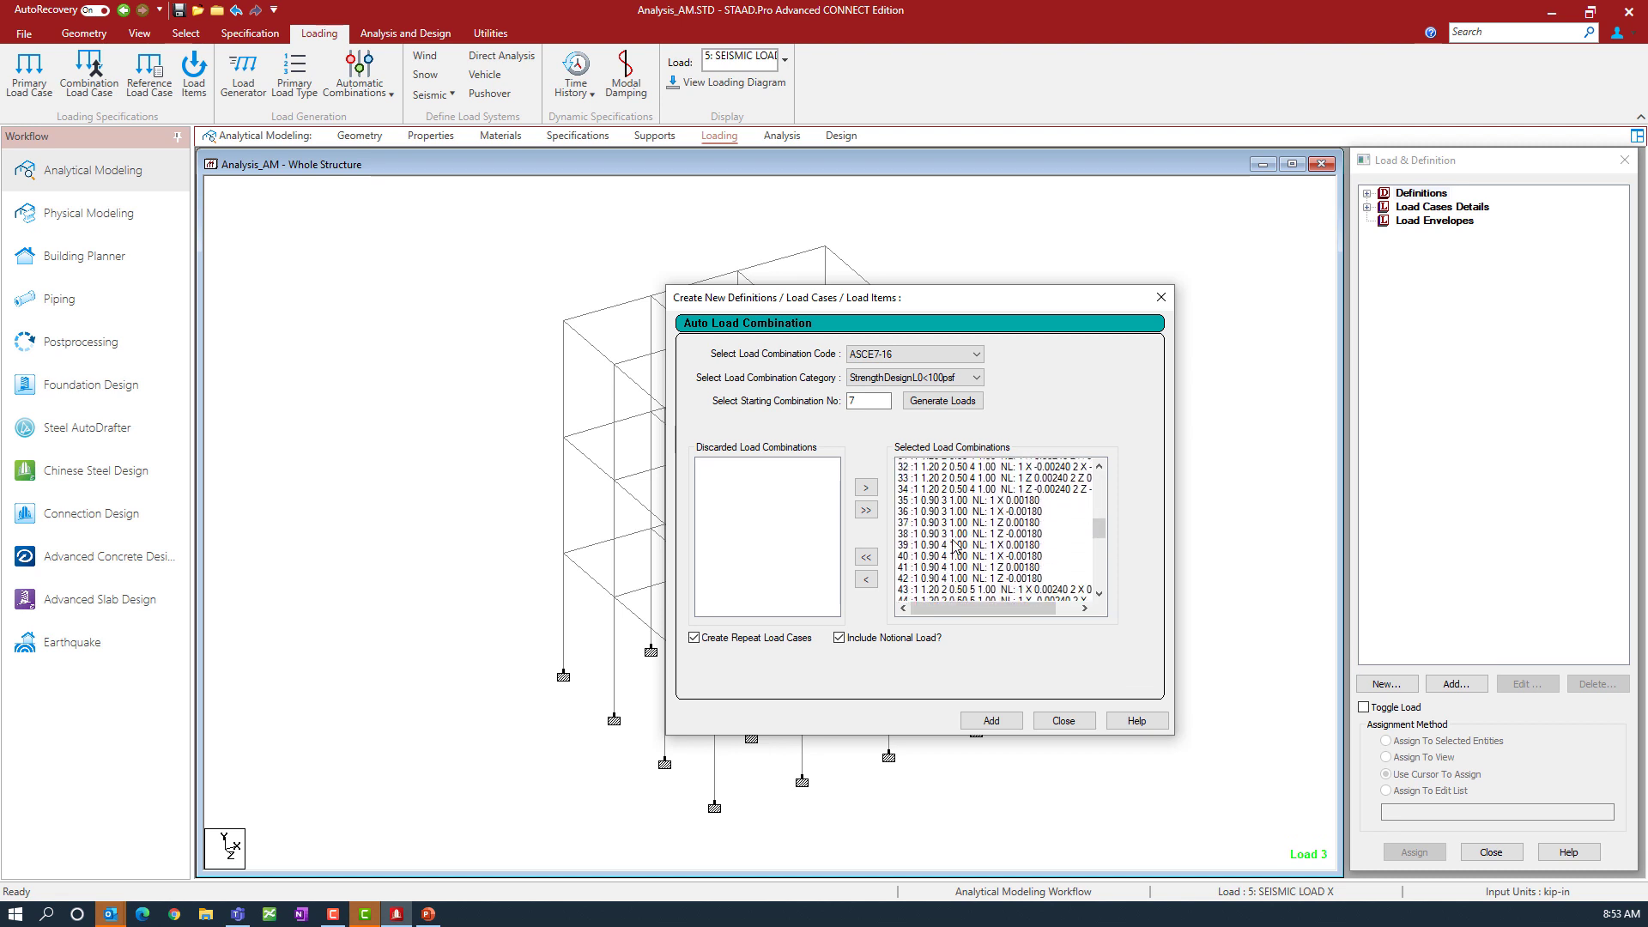
{"action": "scroll", "coordinate": [955, 546], "scroll_direction": "down", "scroll_amount": 1}
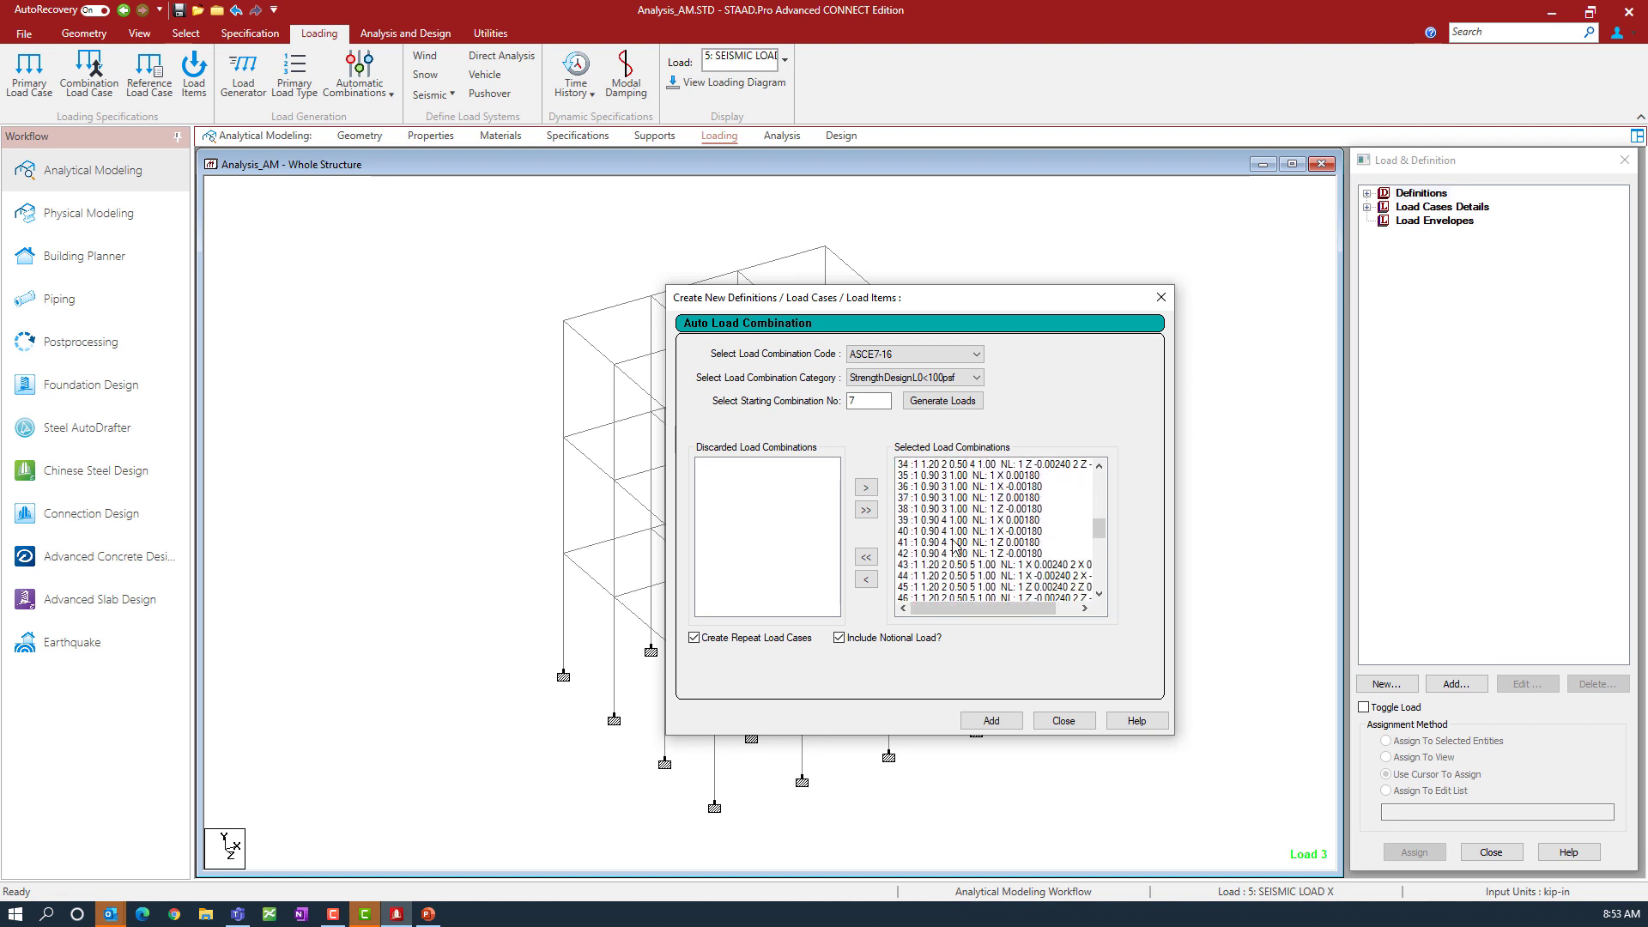
{"action": "left_click", "coordinate": [990, 720]}
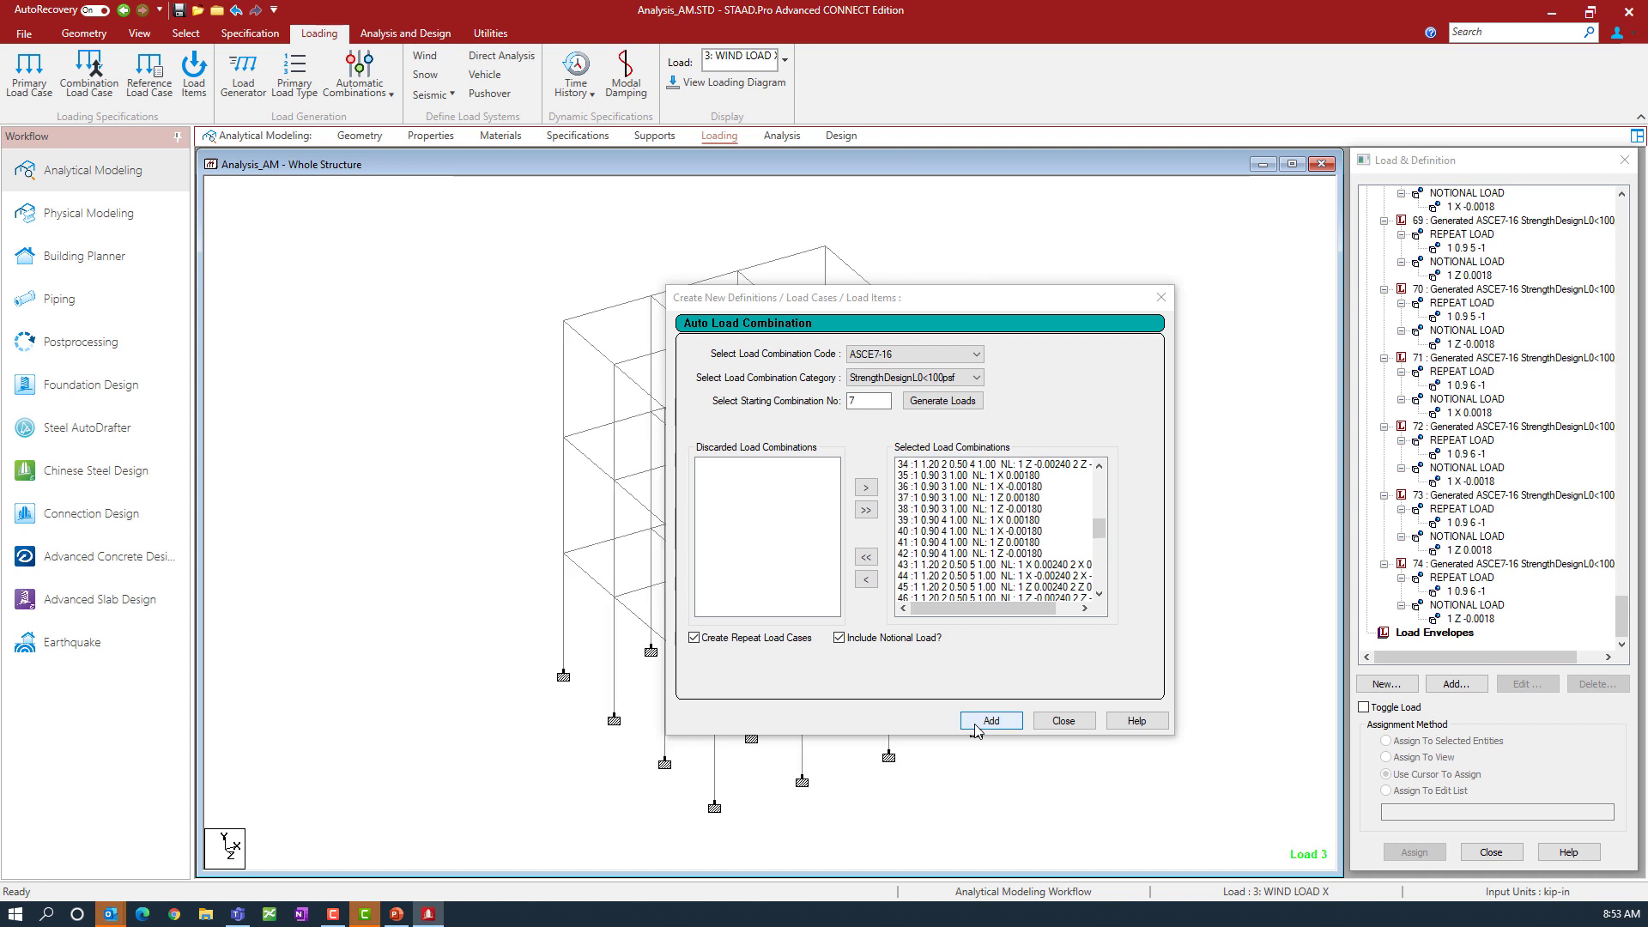
{"action": "left_click", "coordinate": [1064, 721]}
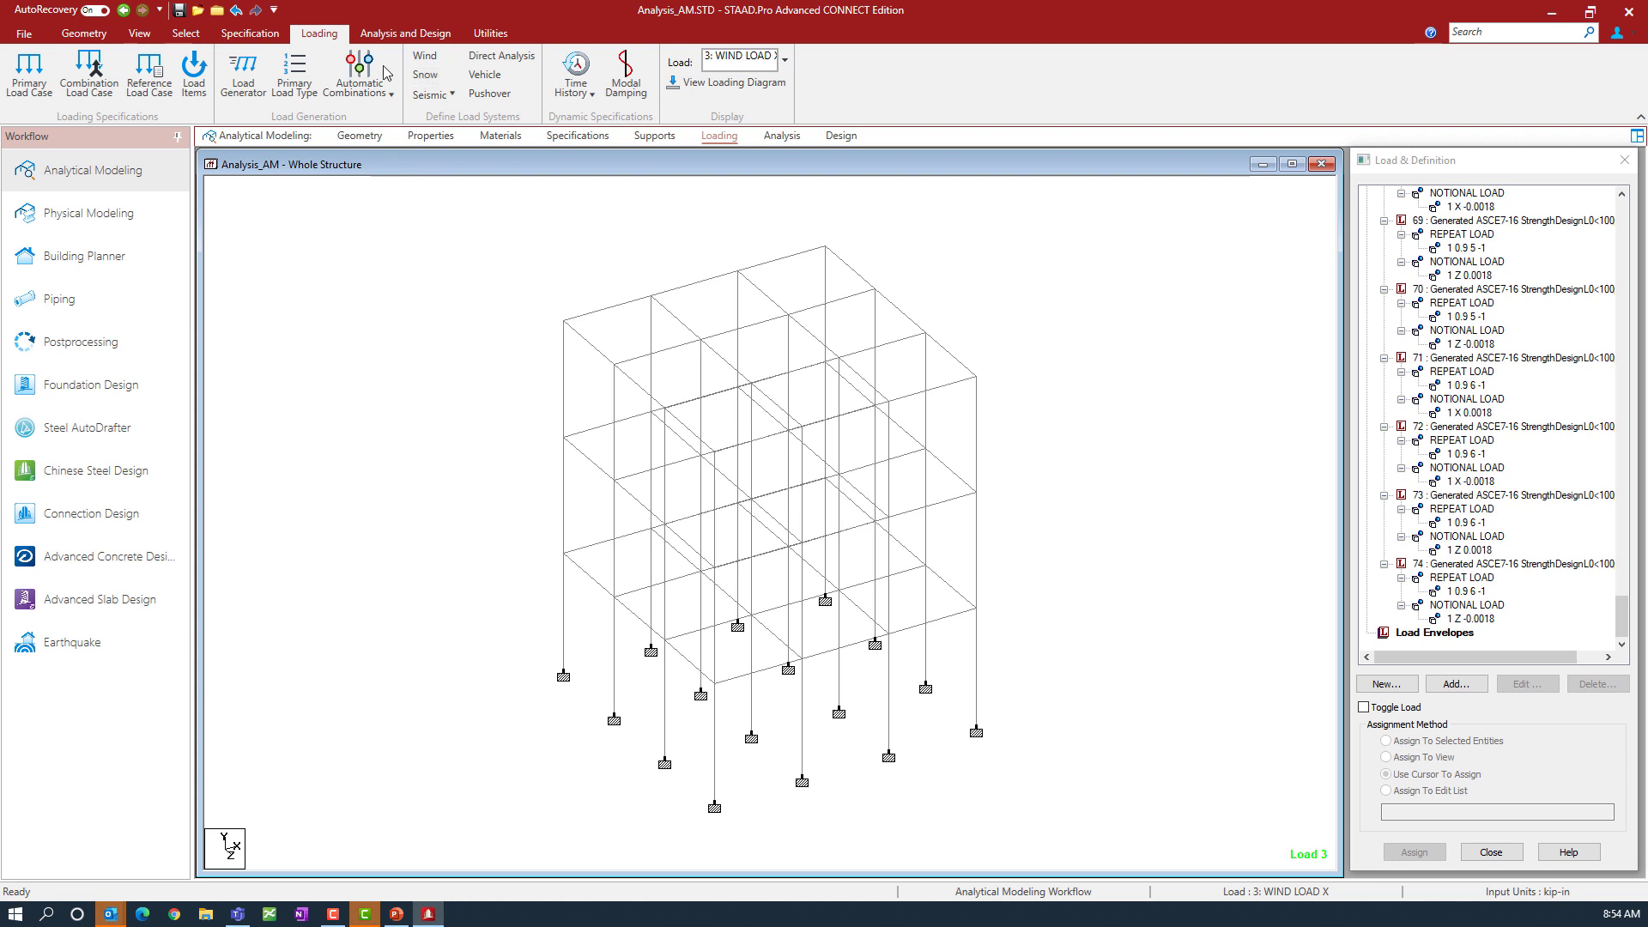
Step: Review the ASCE7-16 StrengthDesignL0<100psf combination table and the notional load configuration in the auto combination rules, and close the manager
{"action": "left_click", "coordinate": [364, 89]}
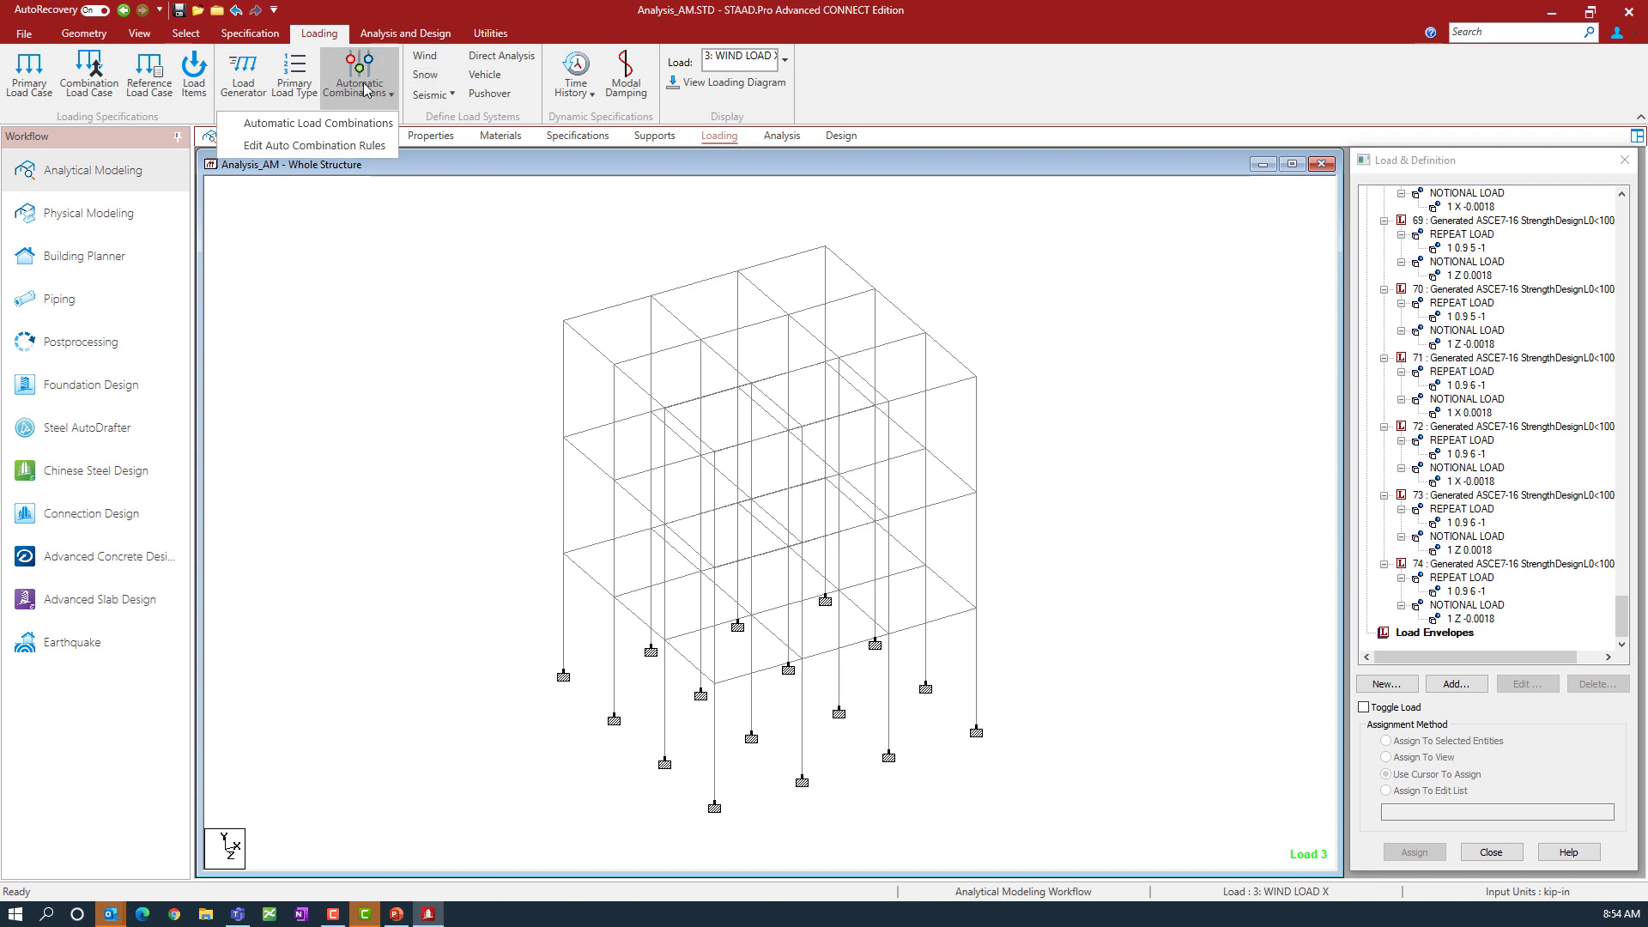
{"action": "left_click", "coordinate": [308, 148]}
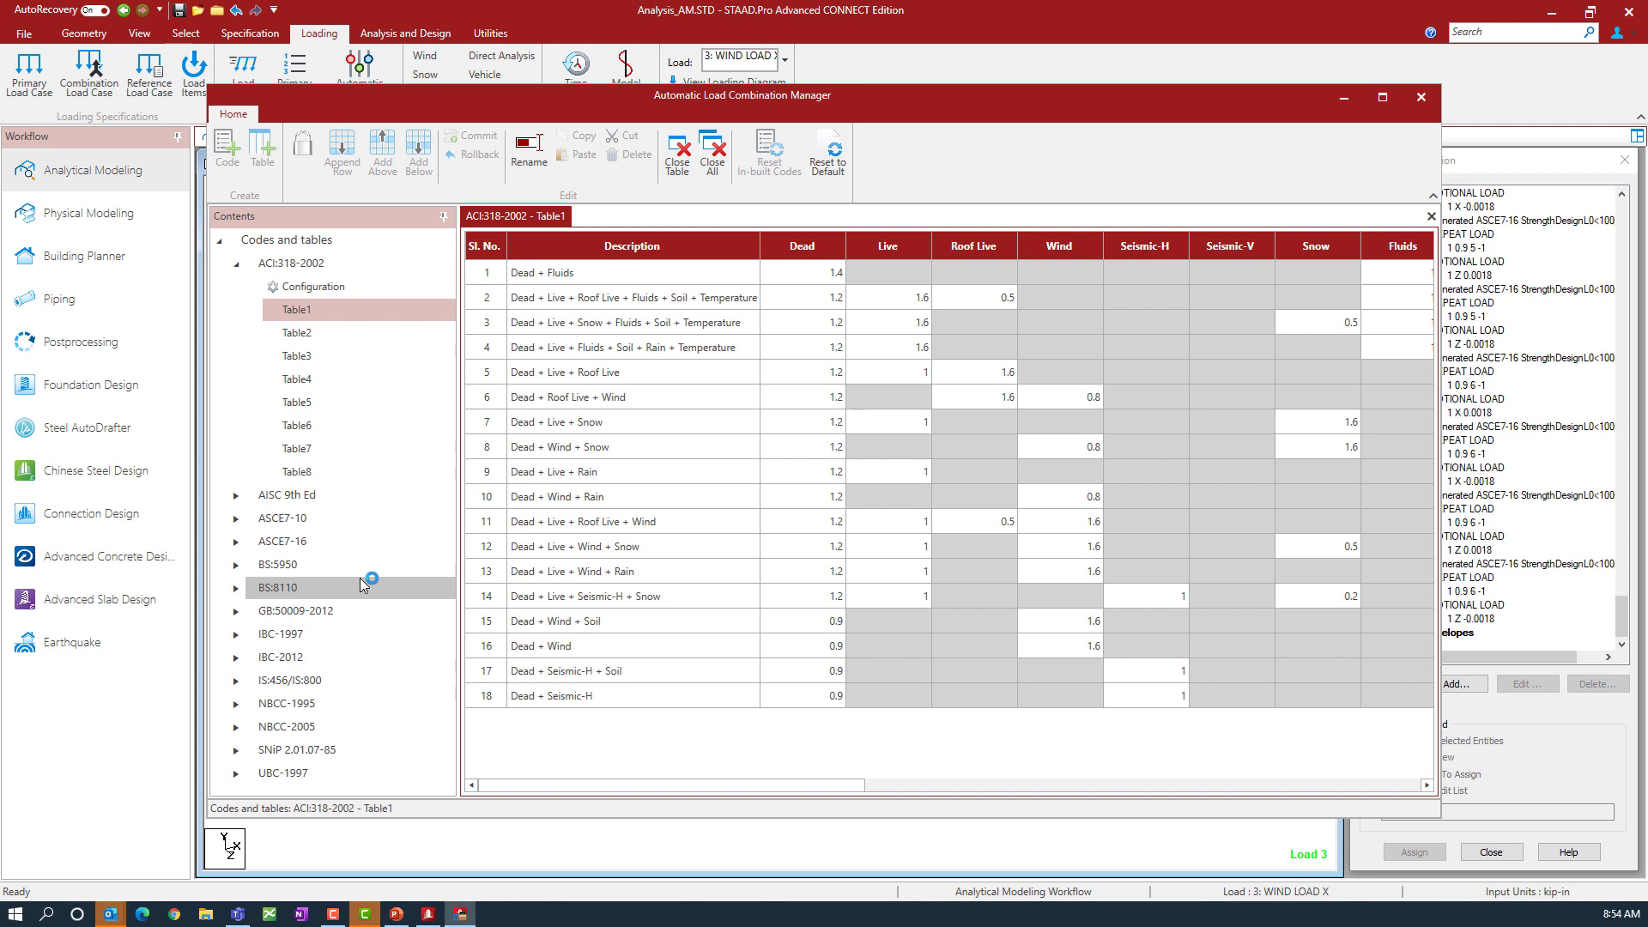
{"action": "left_click", "coordinate": [237, 543]}
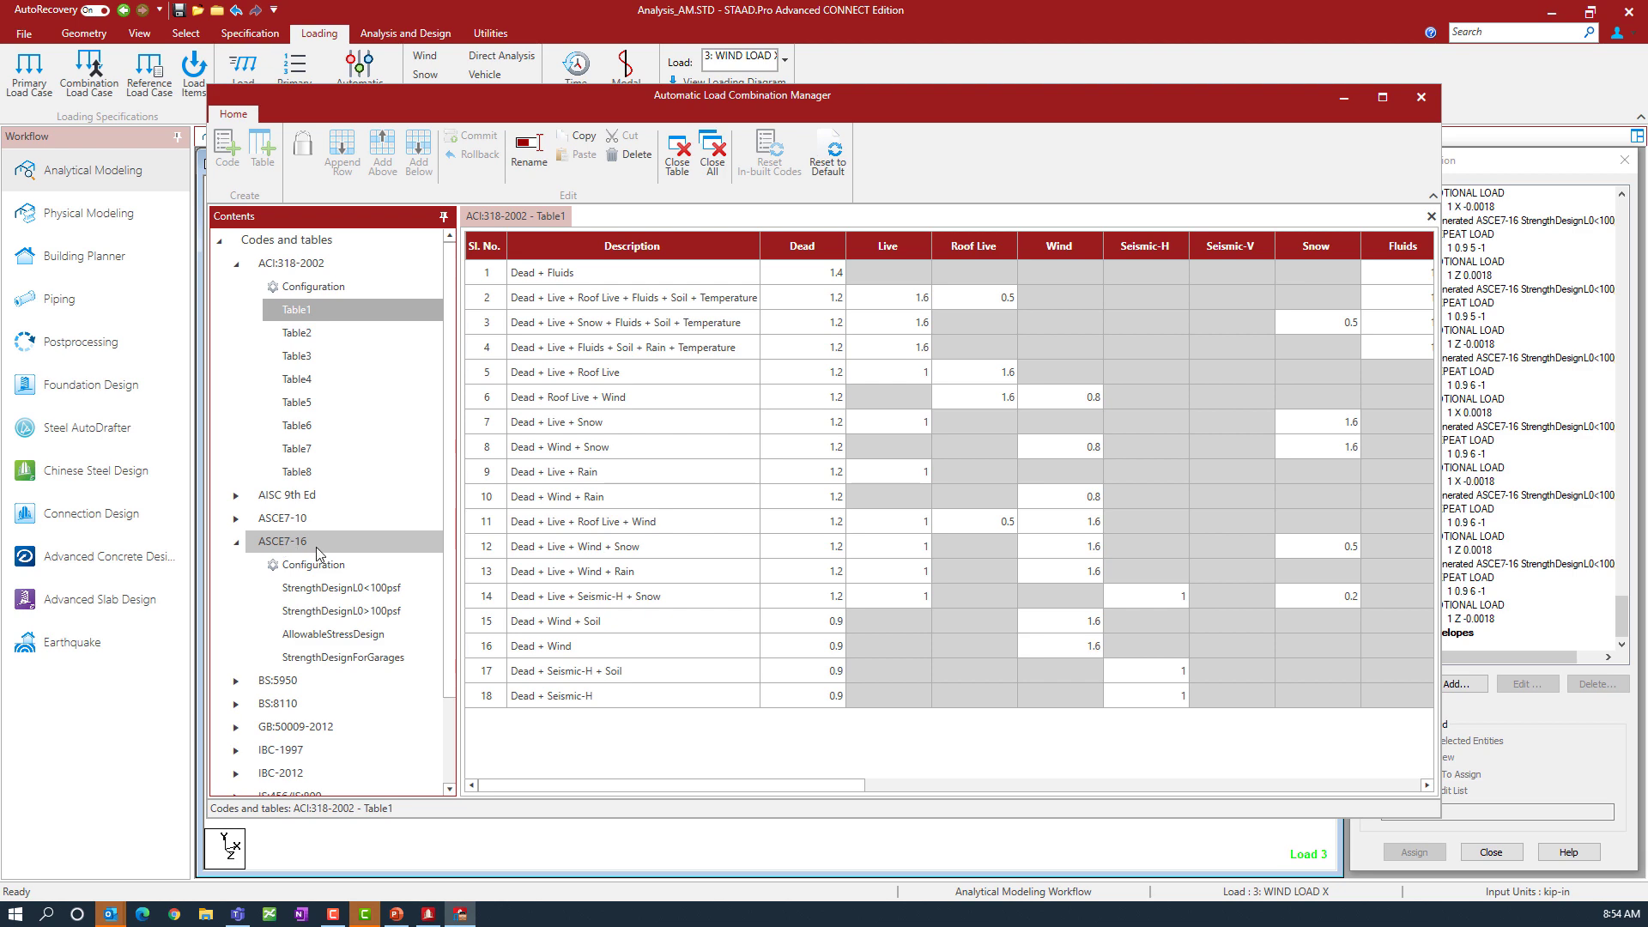
{"action": "left_click", "coordinate": [348, 589]}
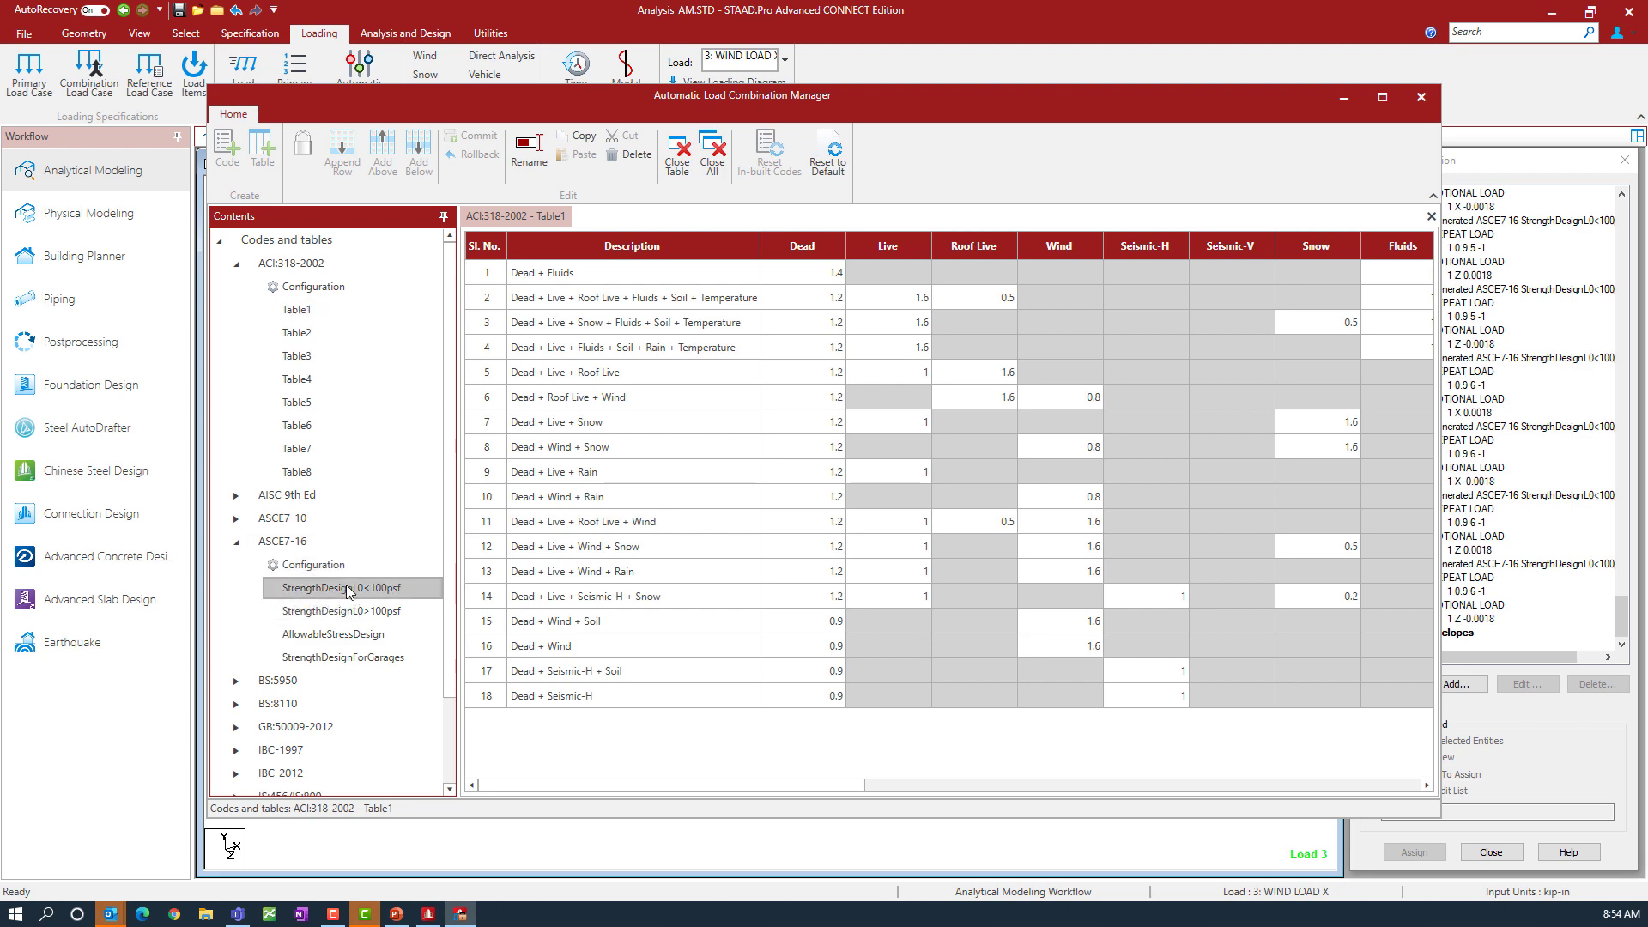
{"action": "double_click", "coordinate": [350, 589]}
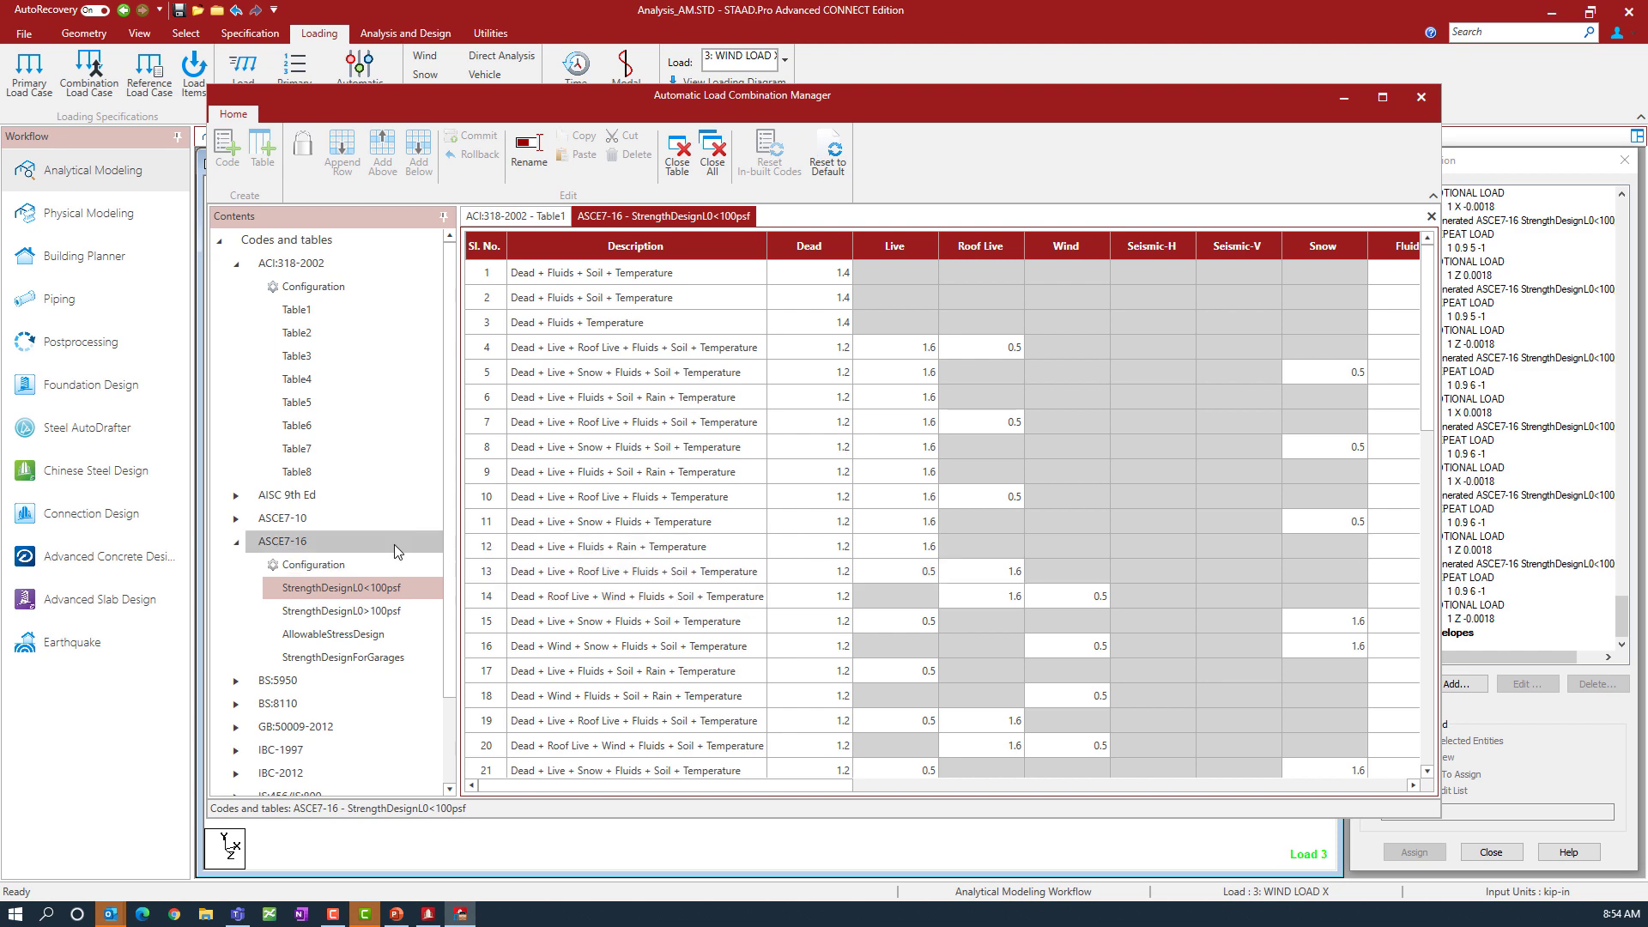
{"action": "left_click", "coordinate": [333, 567]}
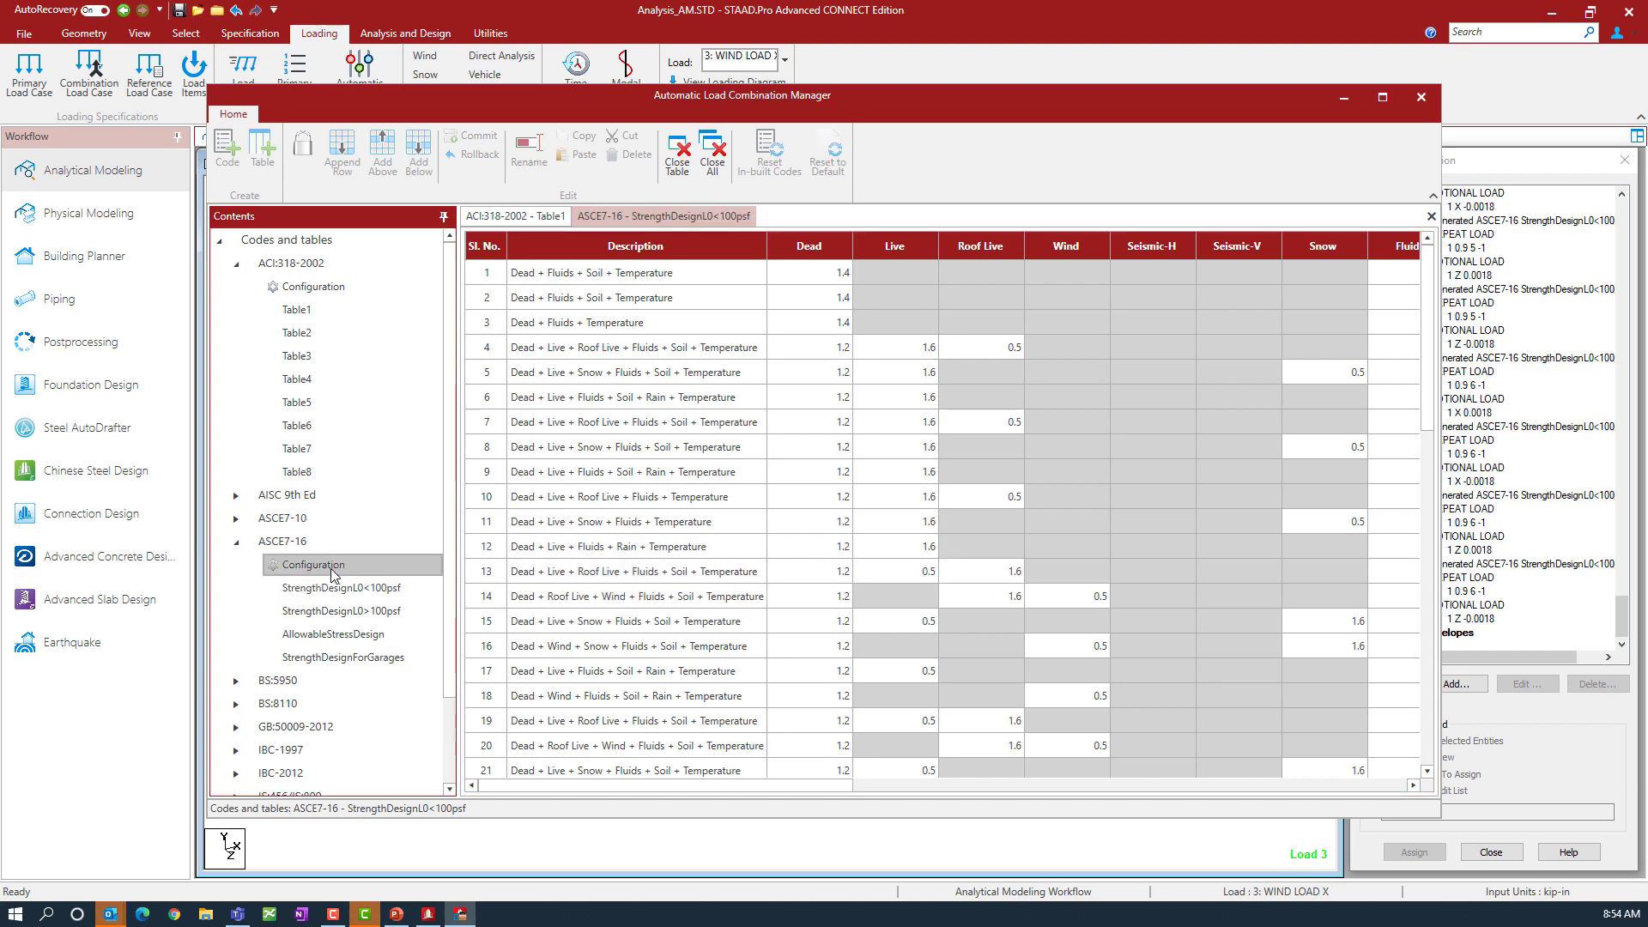
{"action": "double_click", "coordinate": [331, 568]}
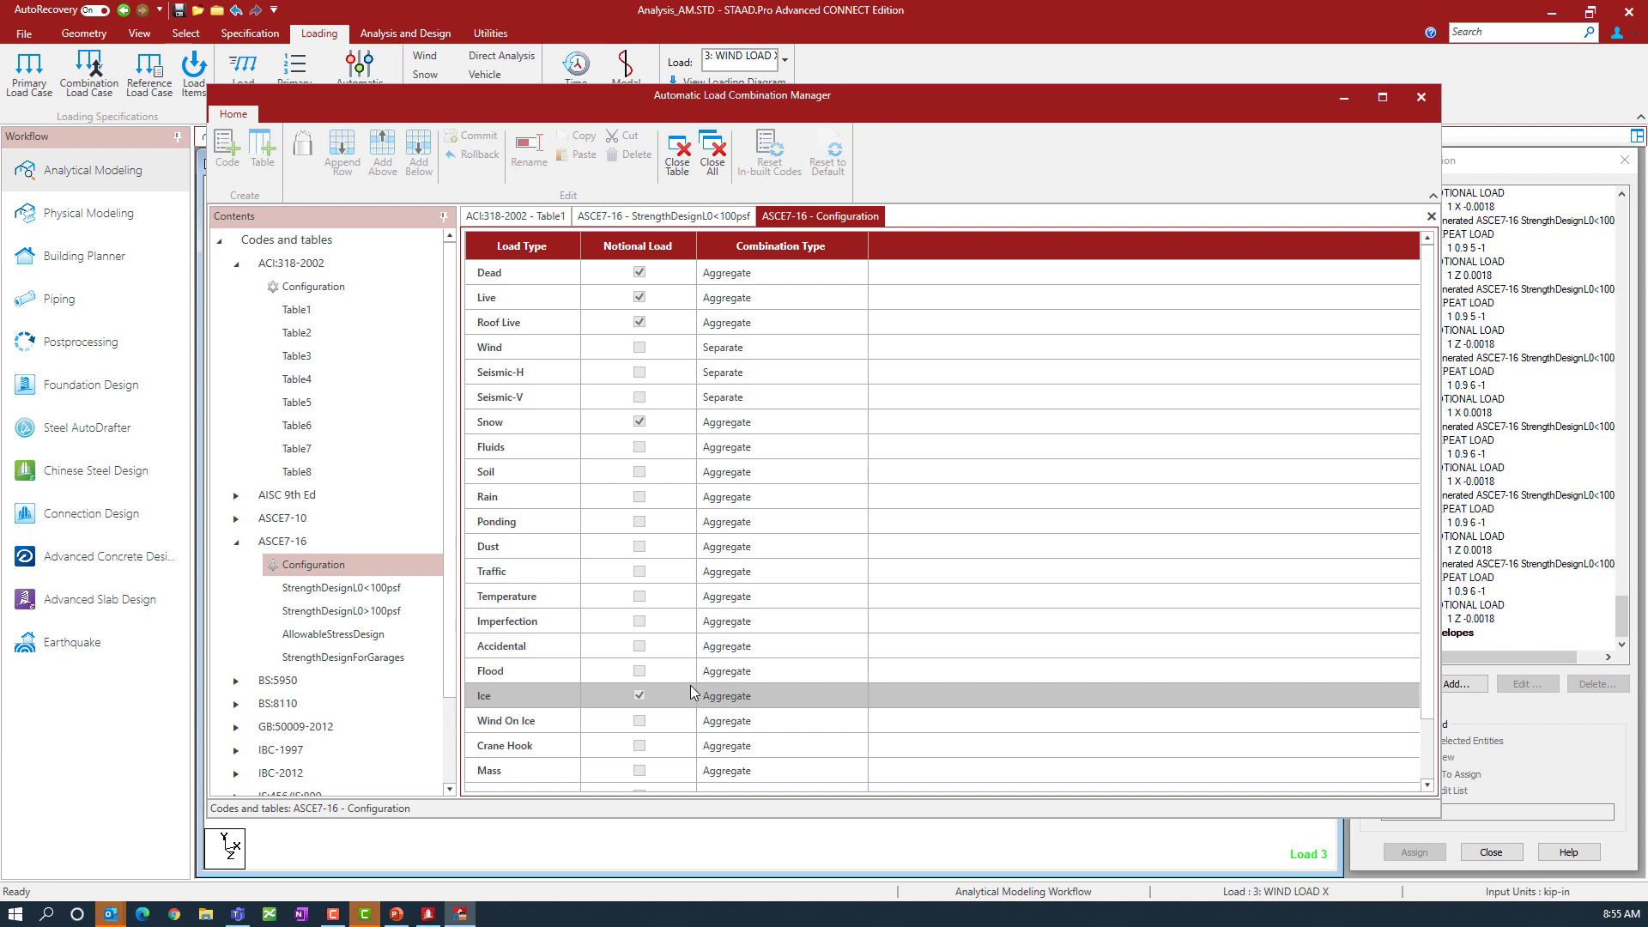
{"action": "left_click", "coordinate": [1420, 97]}
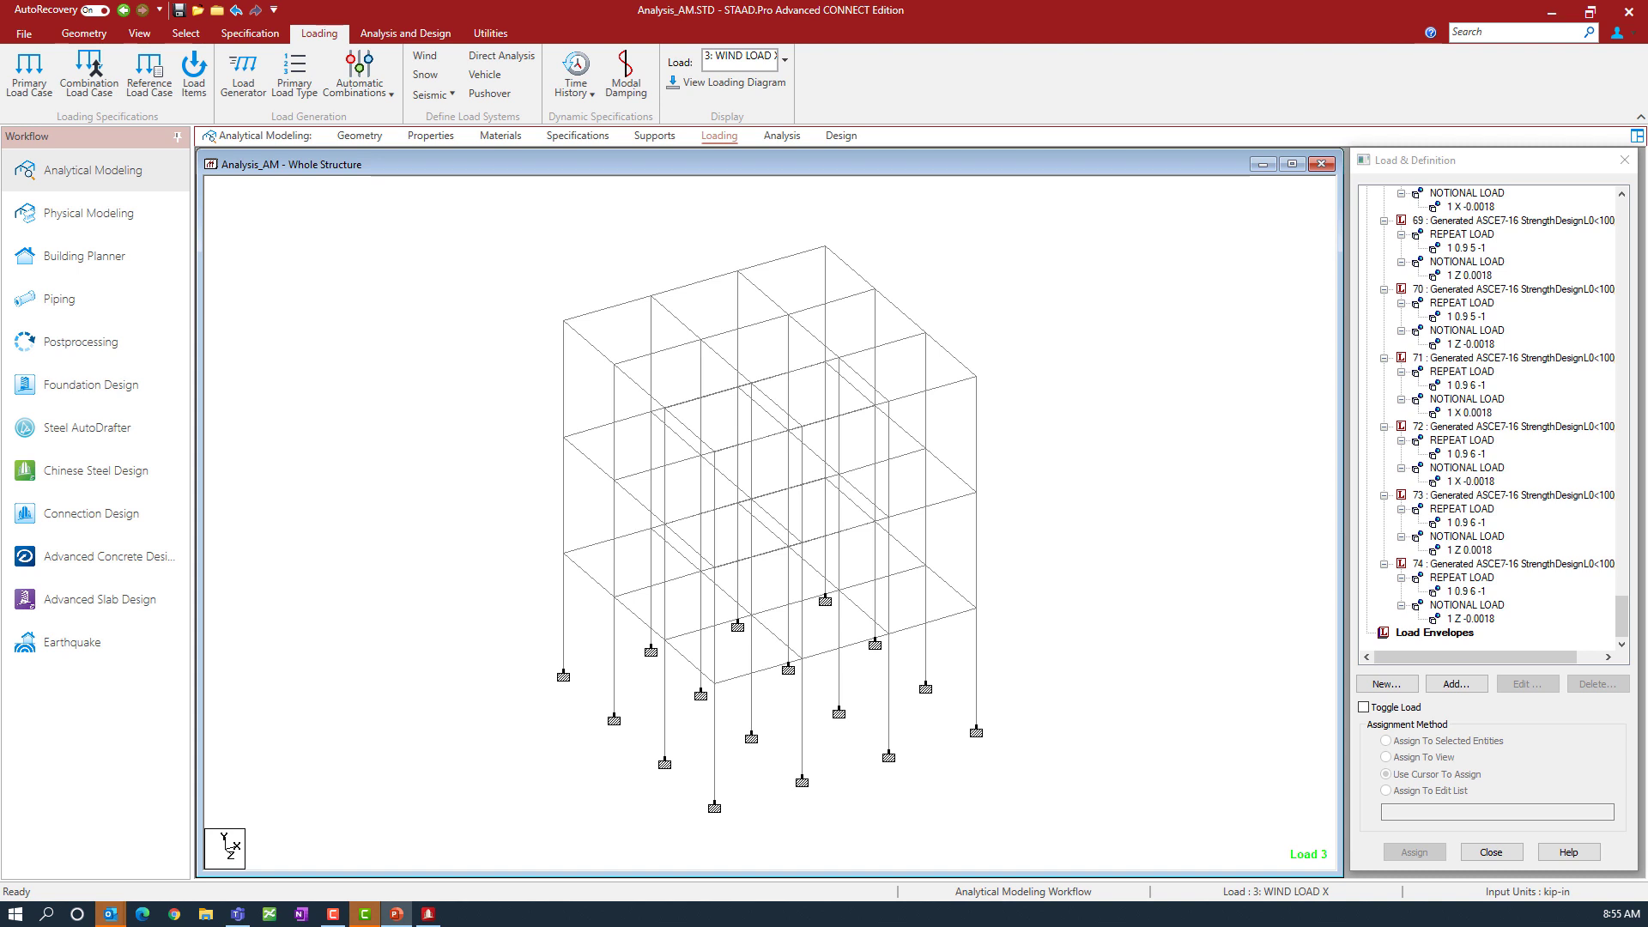
Step: Add an LRFD direct analysis command with 15 iterations, 15 PDelta iterations, reduced EI and Tau-b iteration, without print output
{"action": "left_click", "coordinate": [790, 139]}
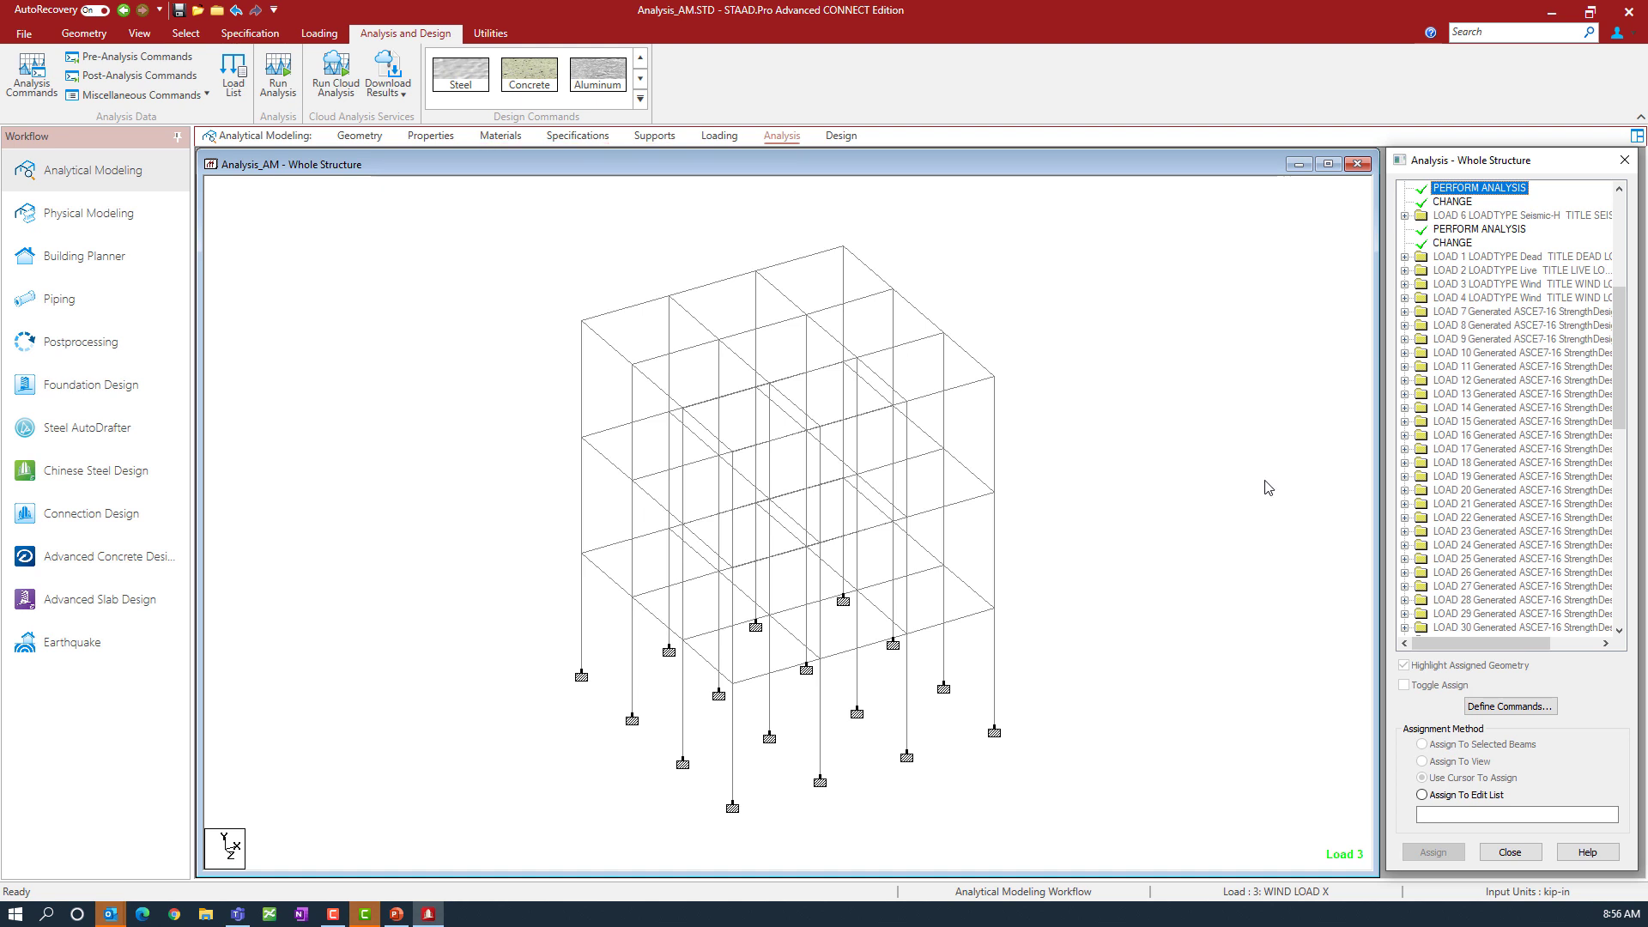
{"action": "left_click", "coordinate": [1504, 707]}
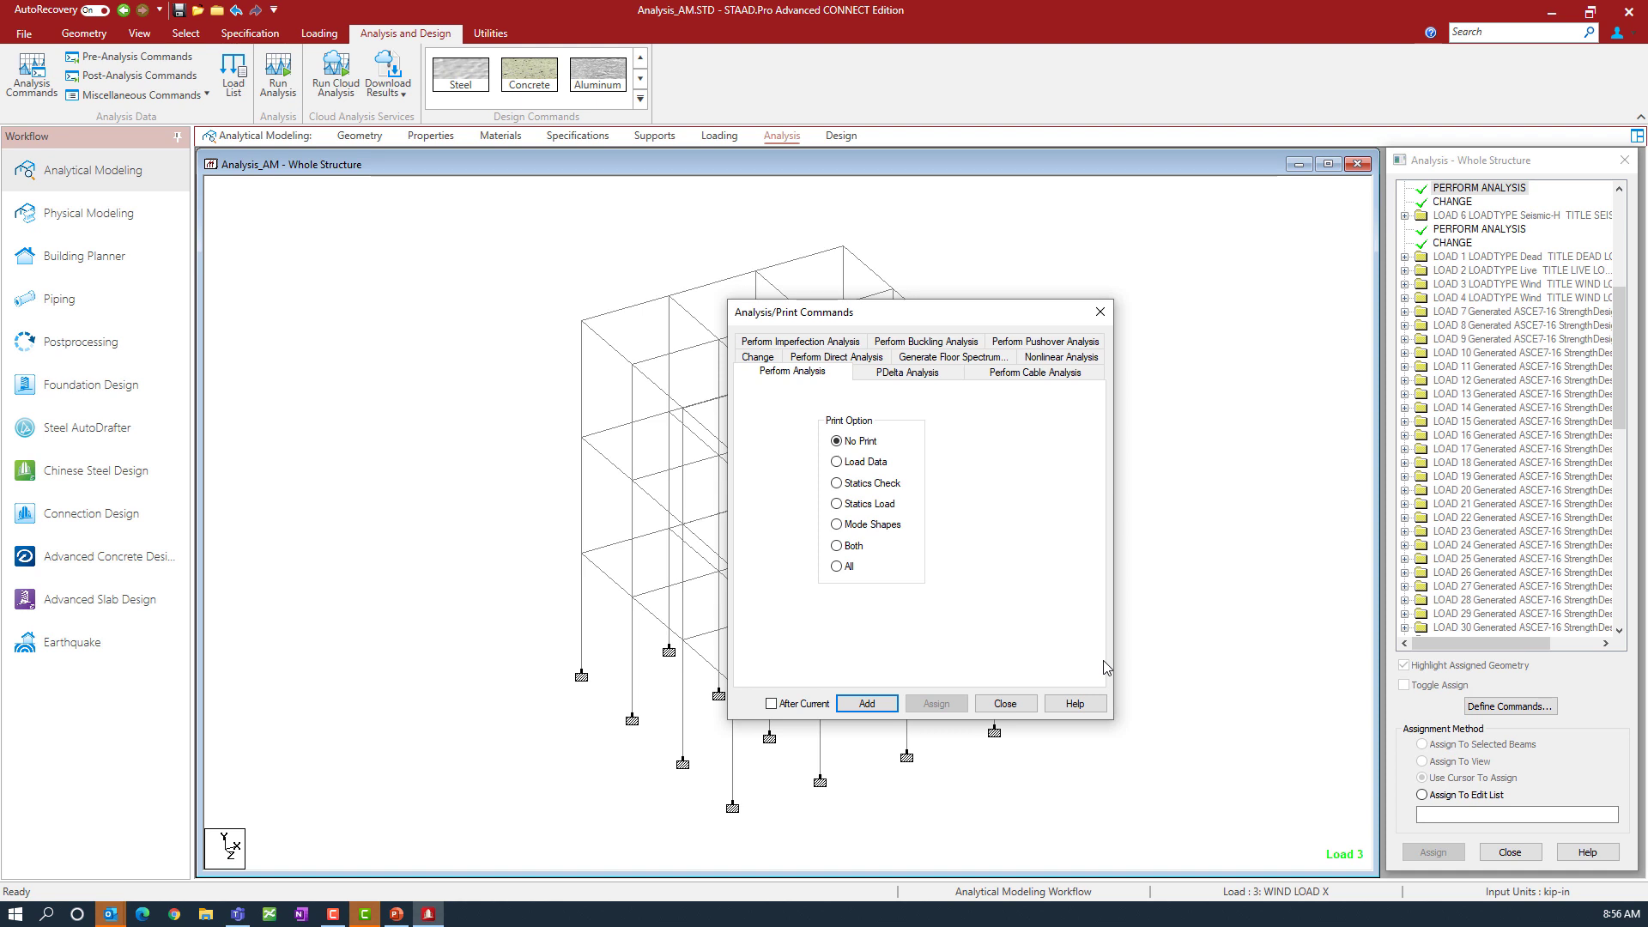
{"action": "left_click", "coordinate": [831, 357]}
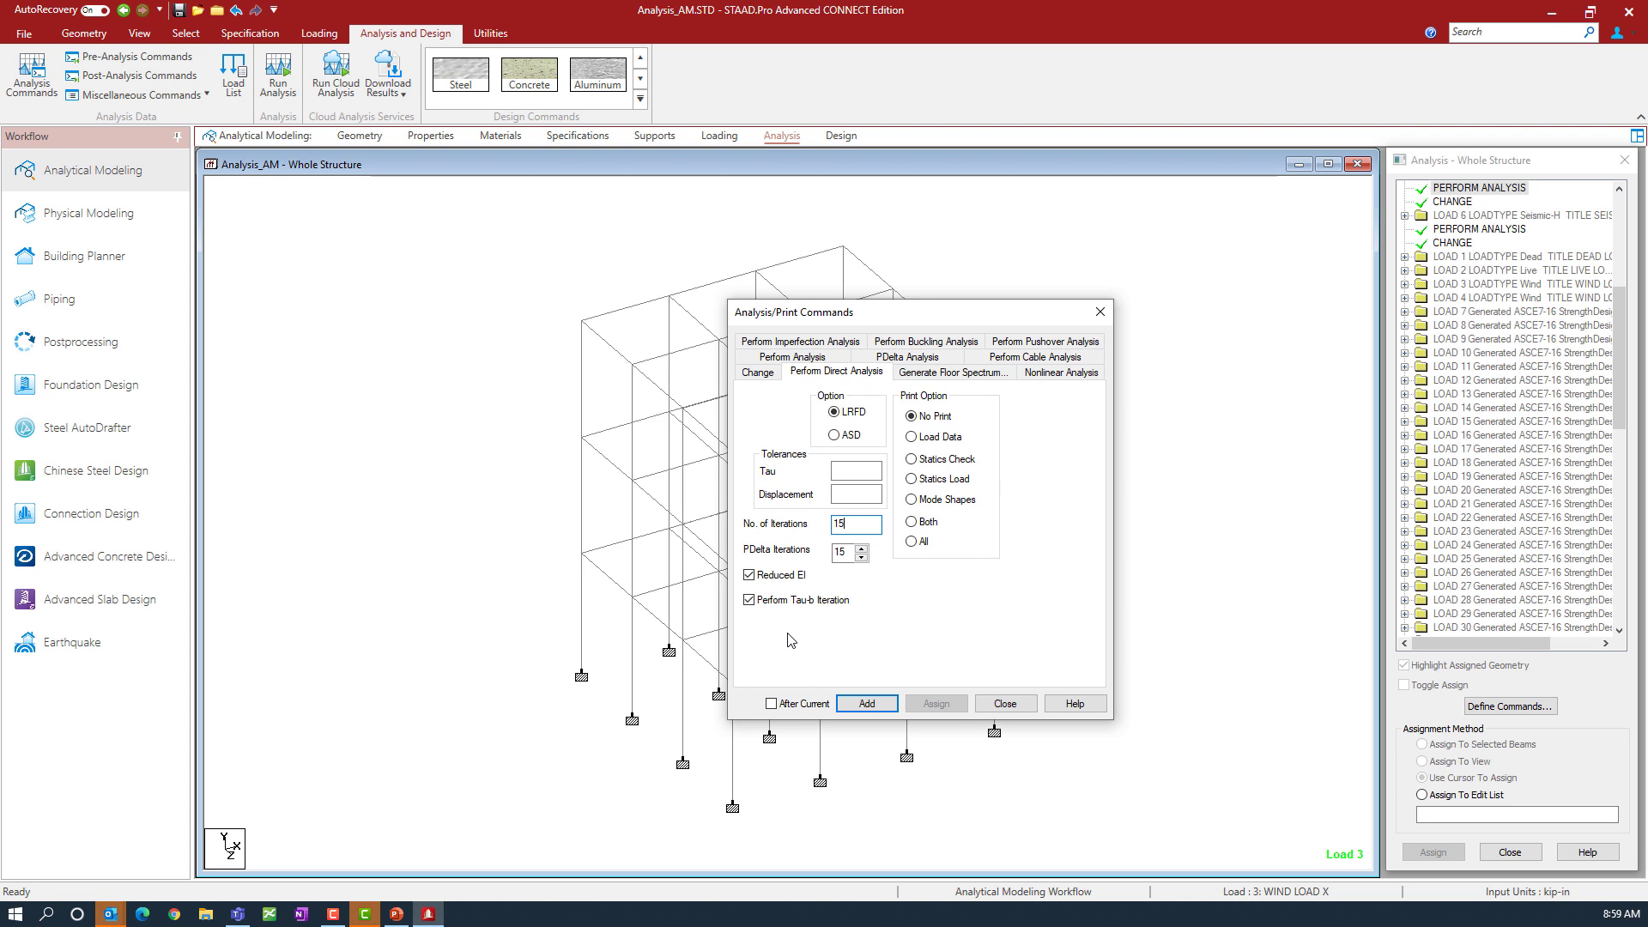
{"action": "left_click", "coordinate": [878, 707]}
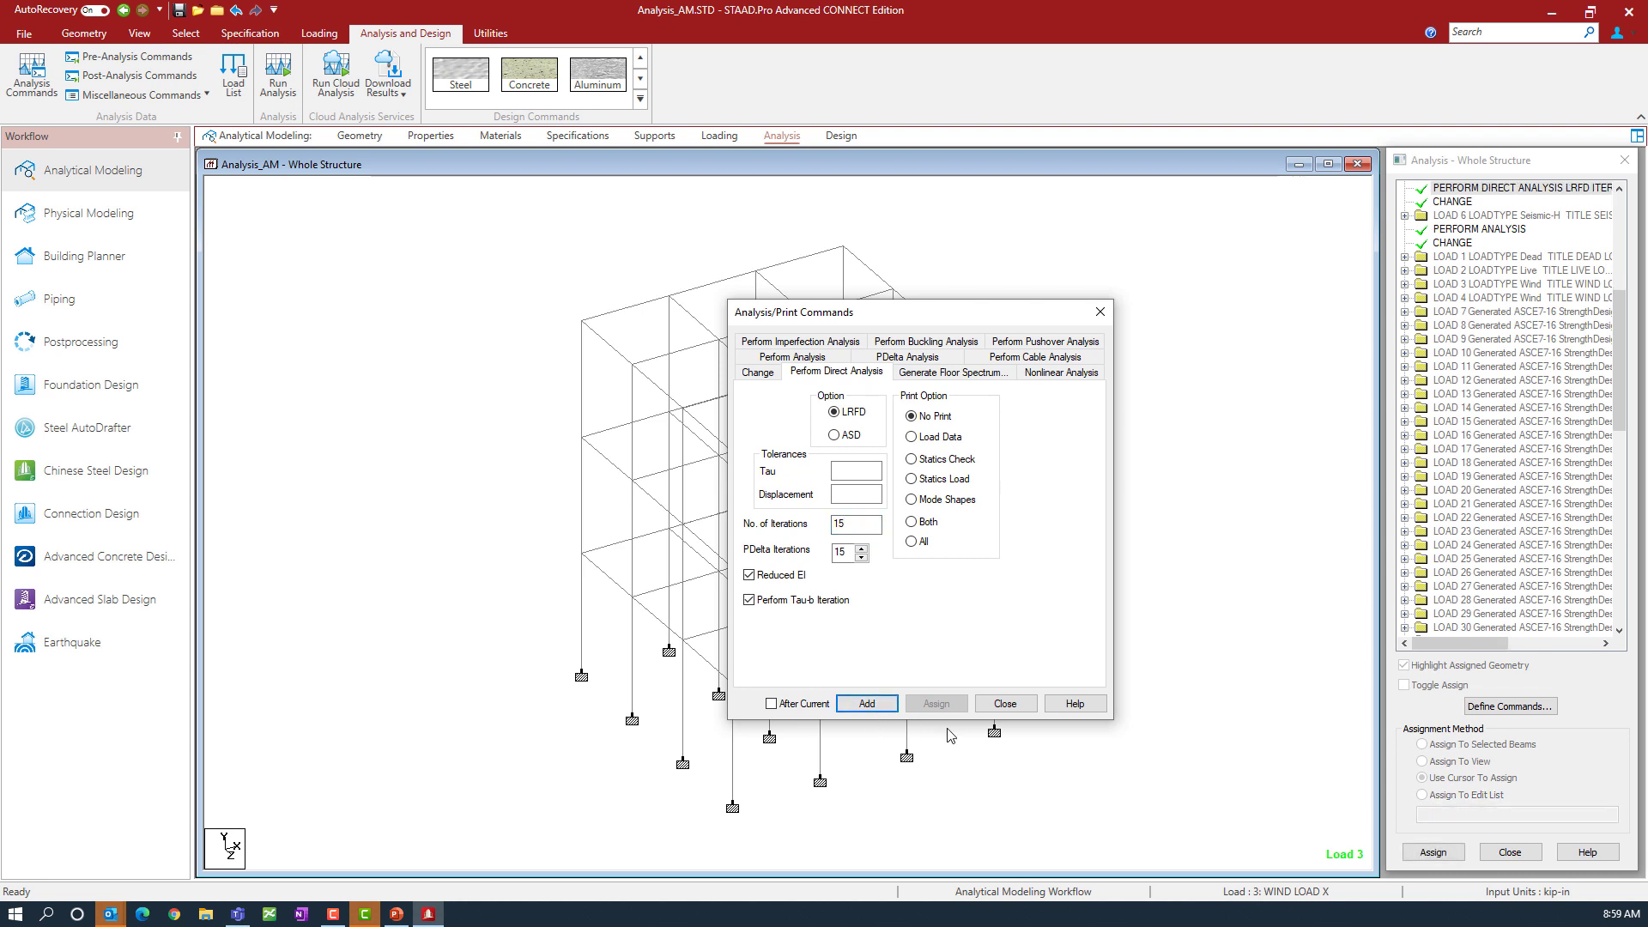
{"action": "left_click", "coordinate": [1005, 705]}
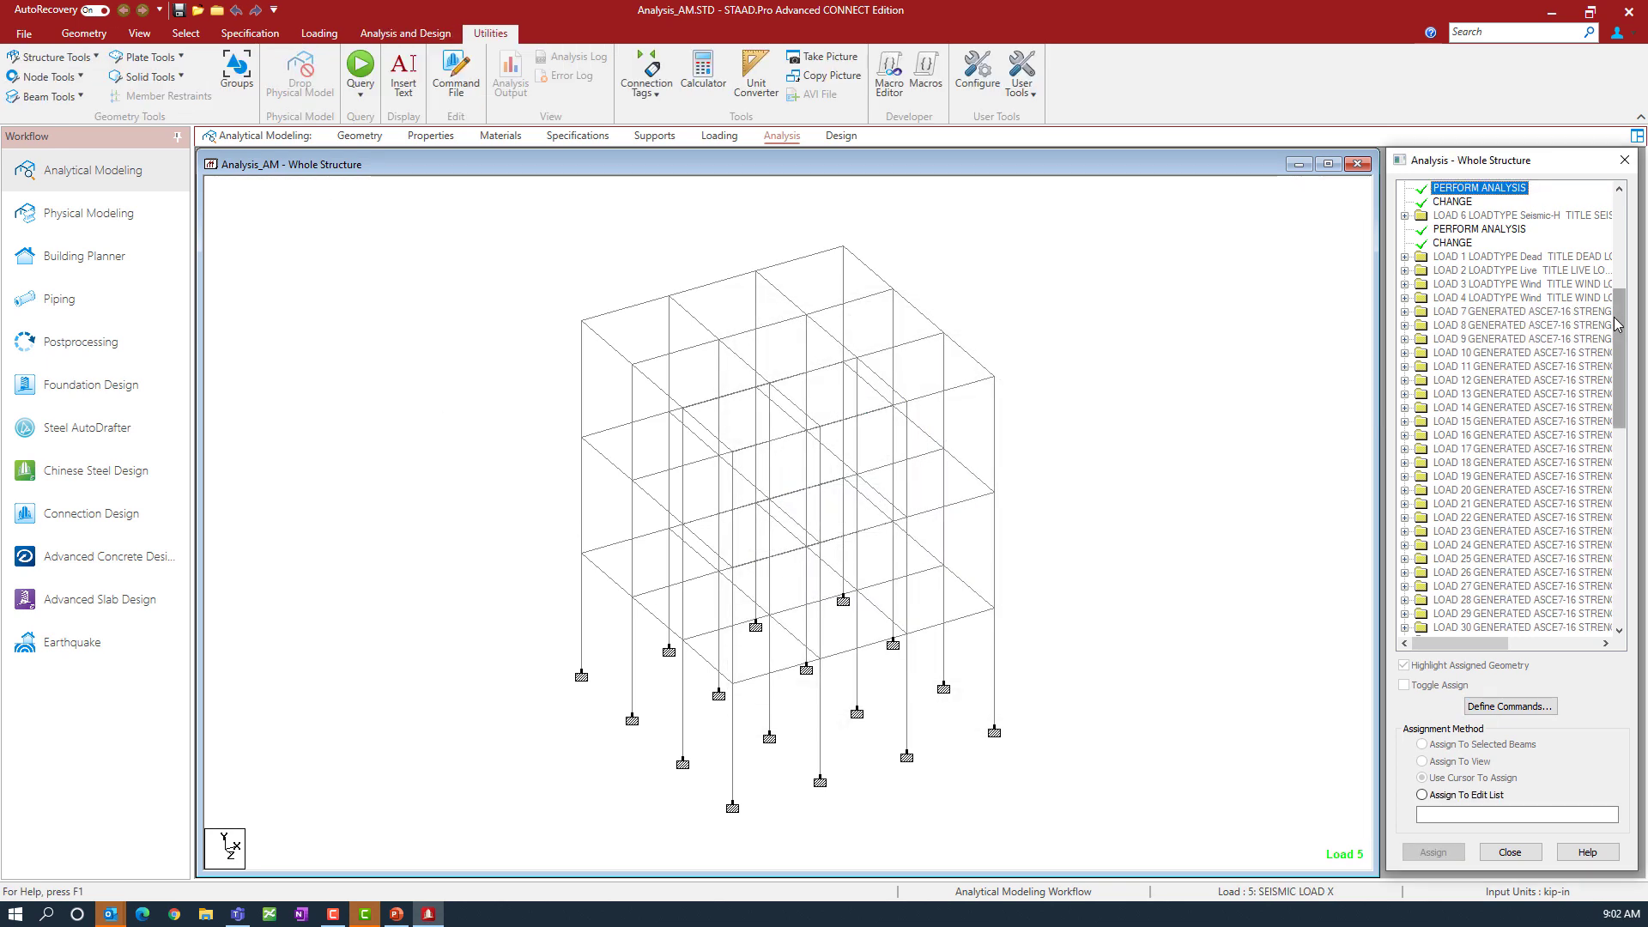
Step: Save the model with the direct analysis command placed after the last load case and run the analysis
{"action": "left_click_drag", "start_coordinate": [1617, 323], "coordinate": [1617, 564]}
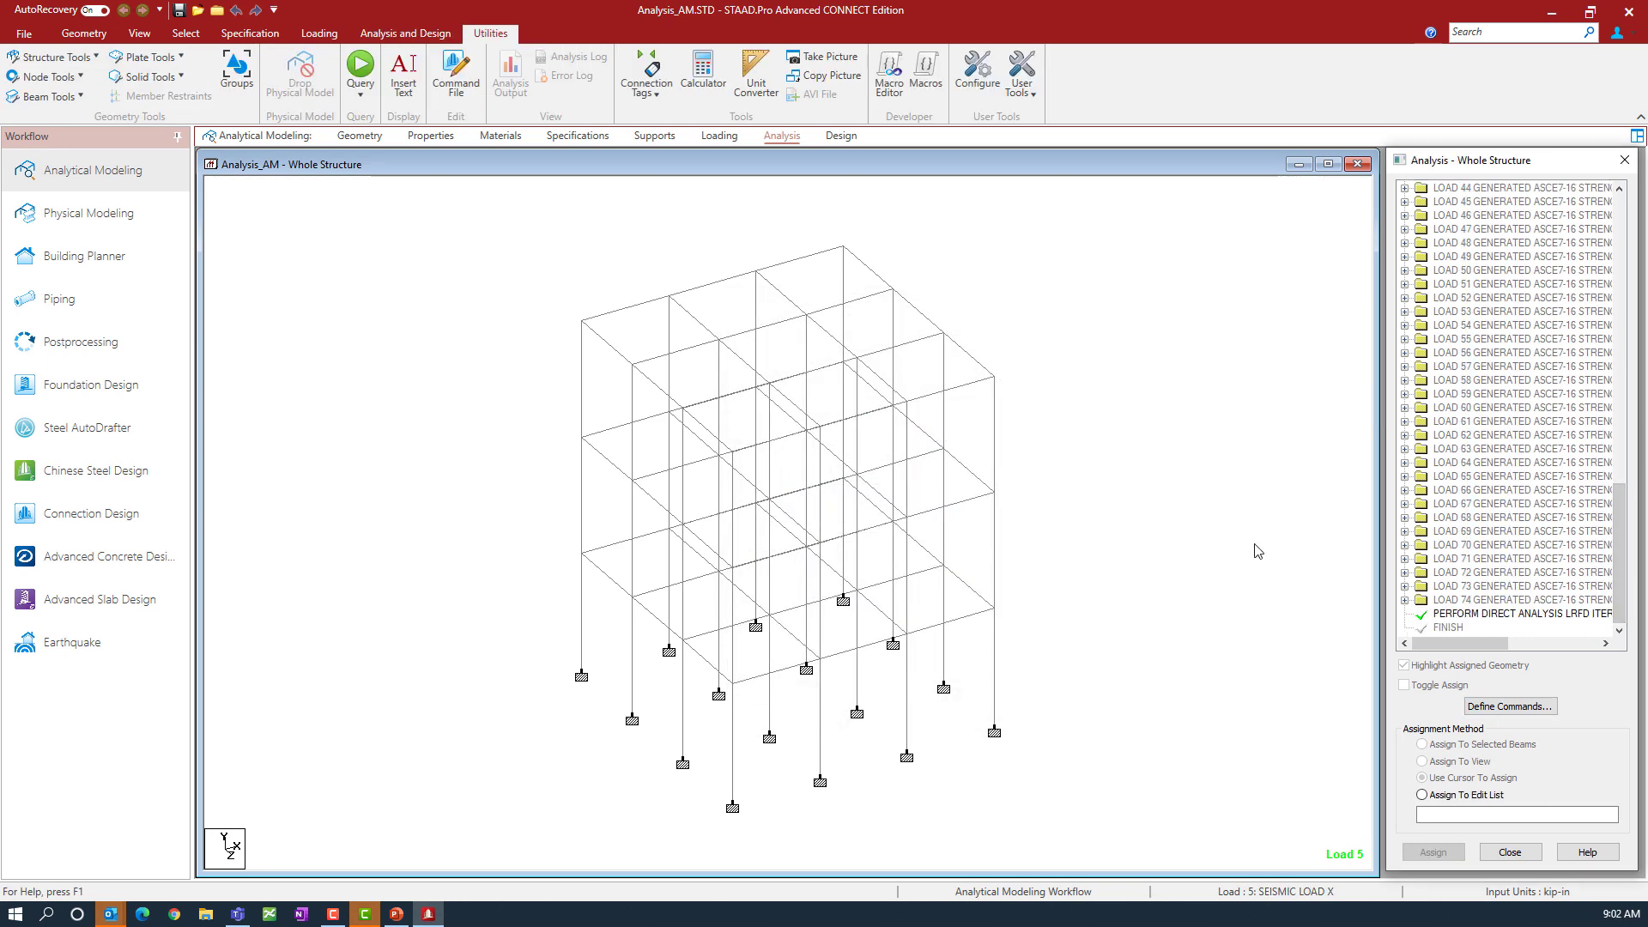
{"action": "left_click", "coordinate": [1472, 615]}
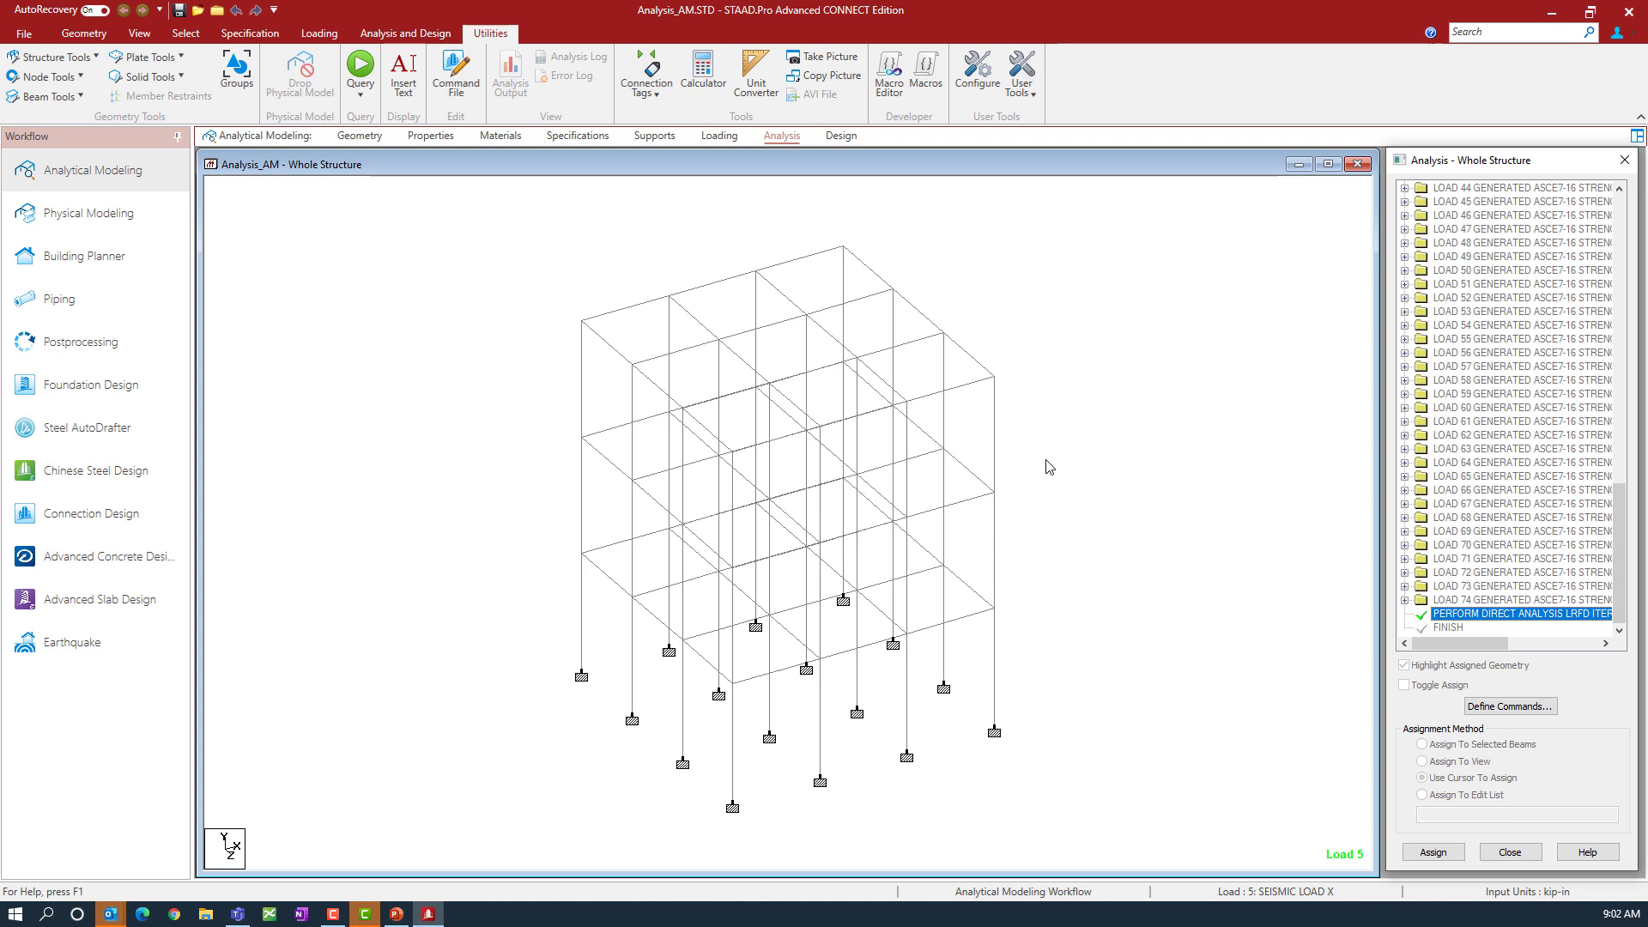
{"action": "left_click", "coordinate": [178, 9]}
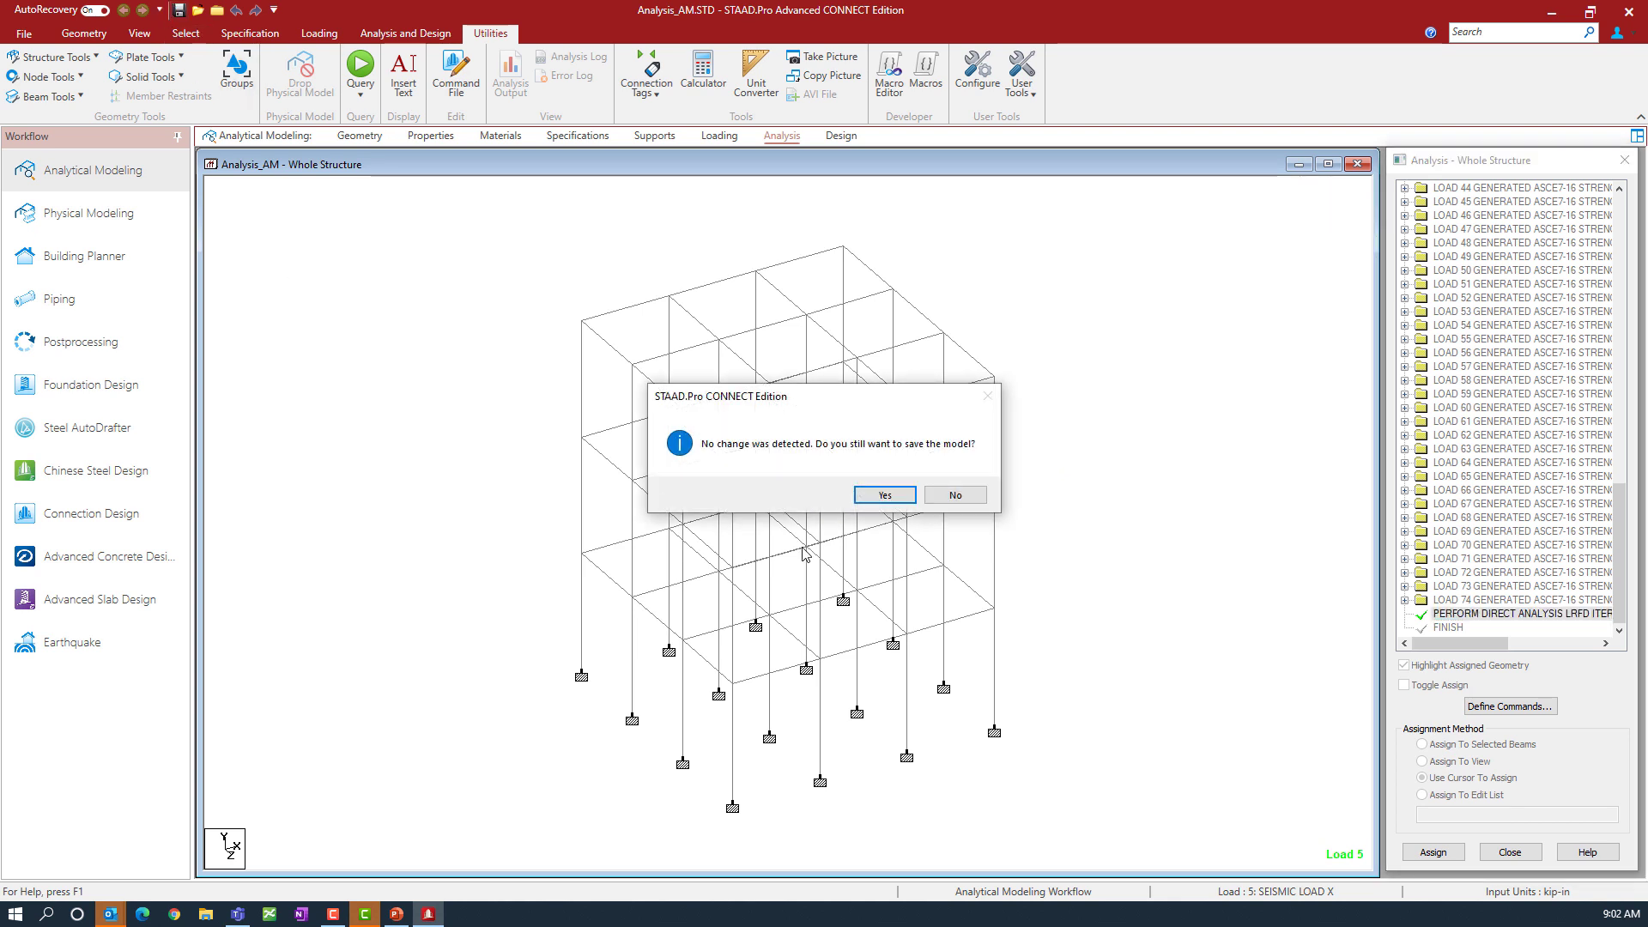
{"action": "left_click", "coordinate": [874, 498]}
{"action": "left_click", "coordinate": [395, 36]}
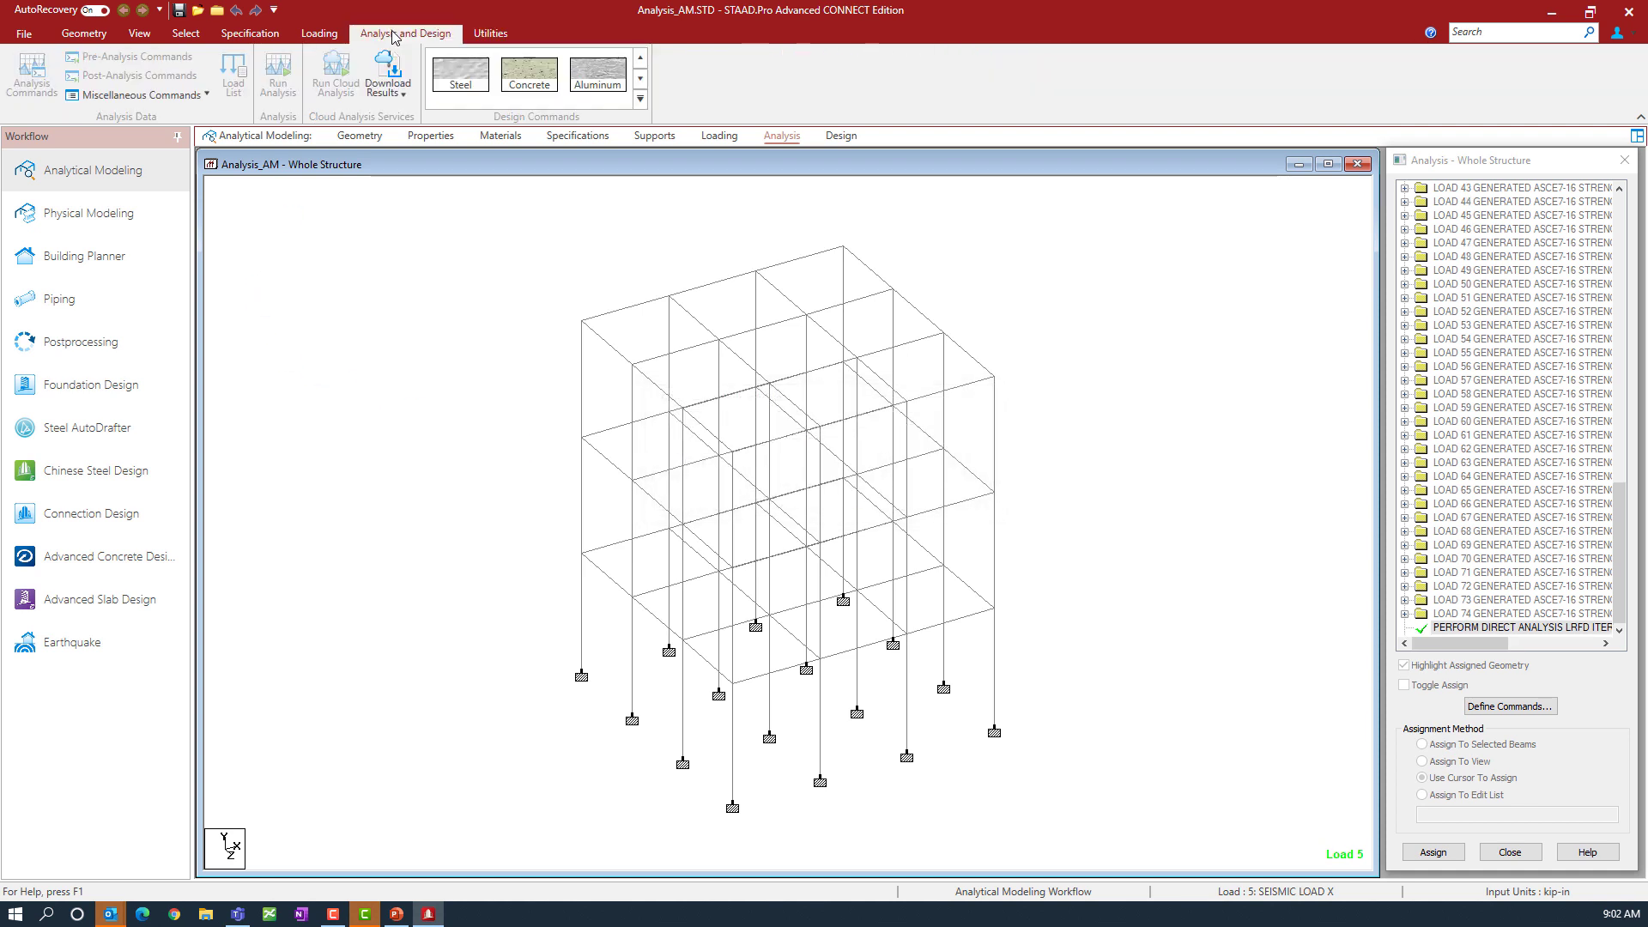
{"action": "left_click", "coordinate": [278, 69]}
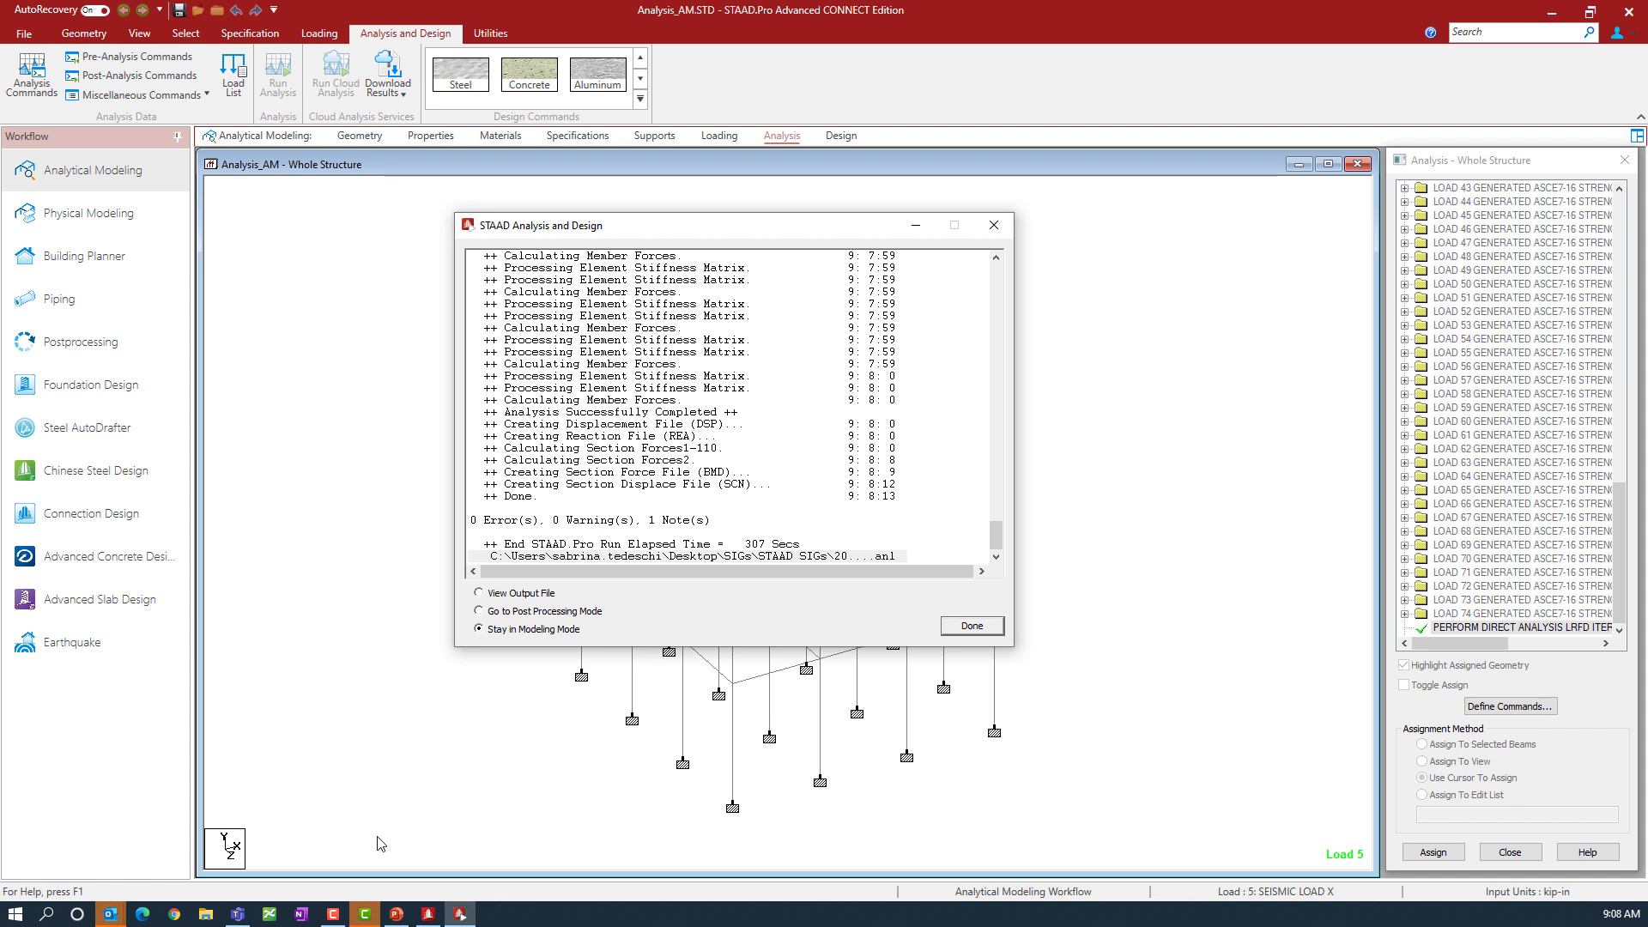
Step: Check the error and warning summary of the completed analysis run and open the output file
{"action": "left_click", "coordinate": [516, 521]}
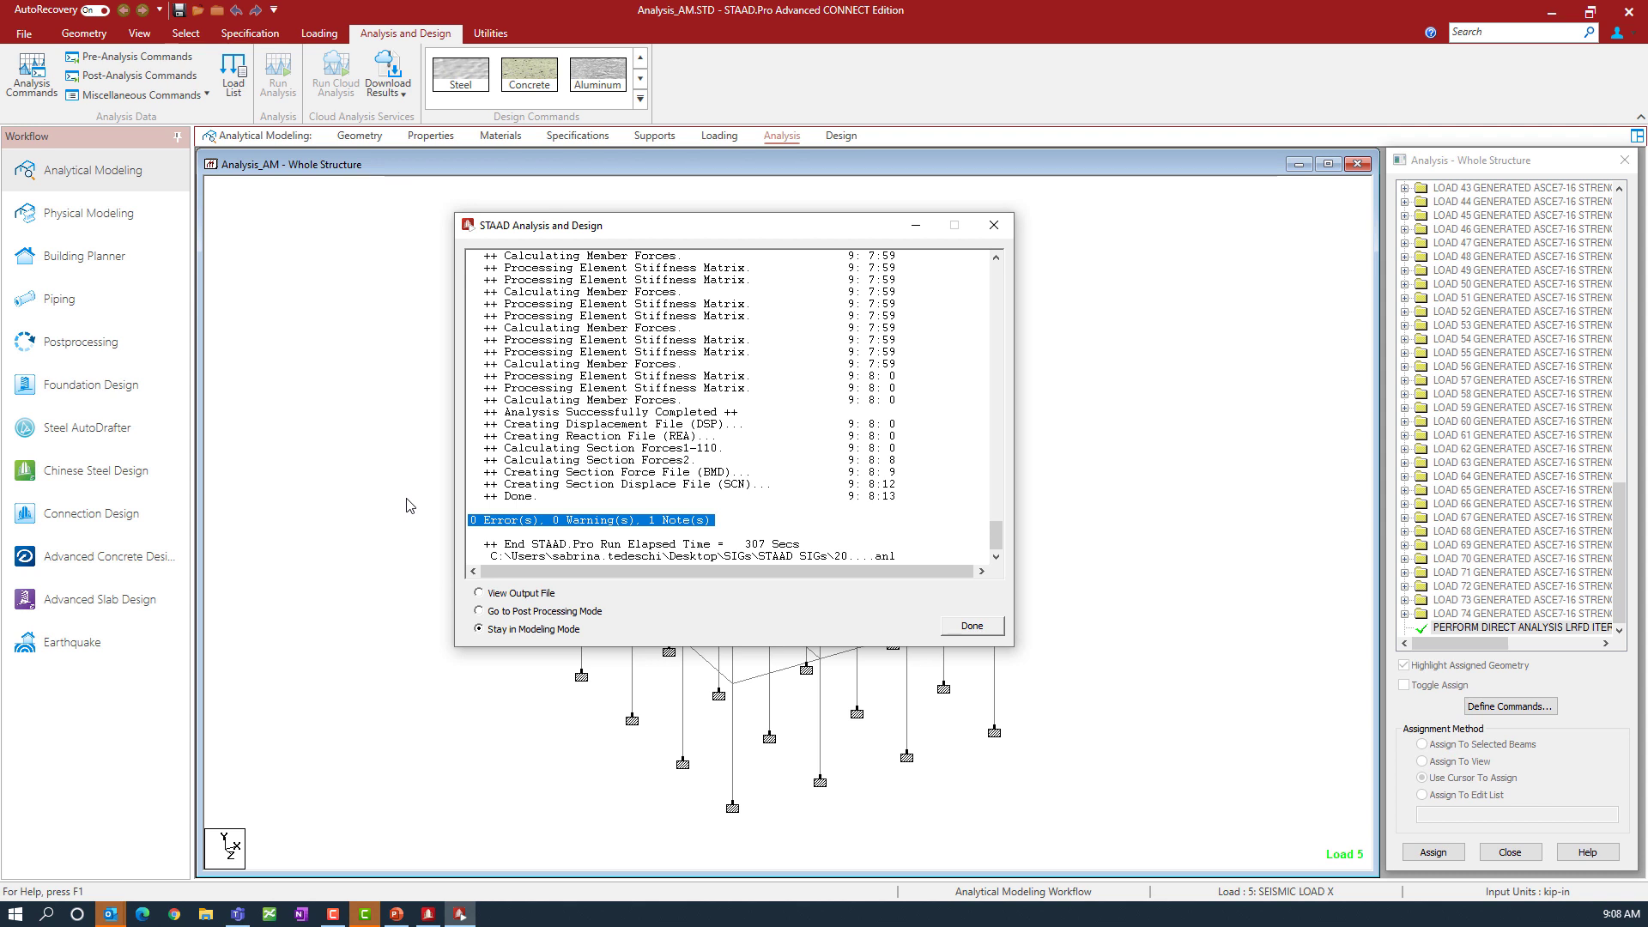
{"action": "left_click", "coordinate": [543, 591]}
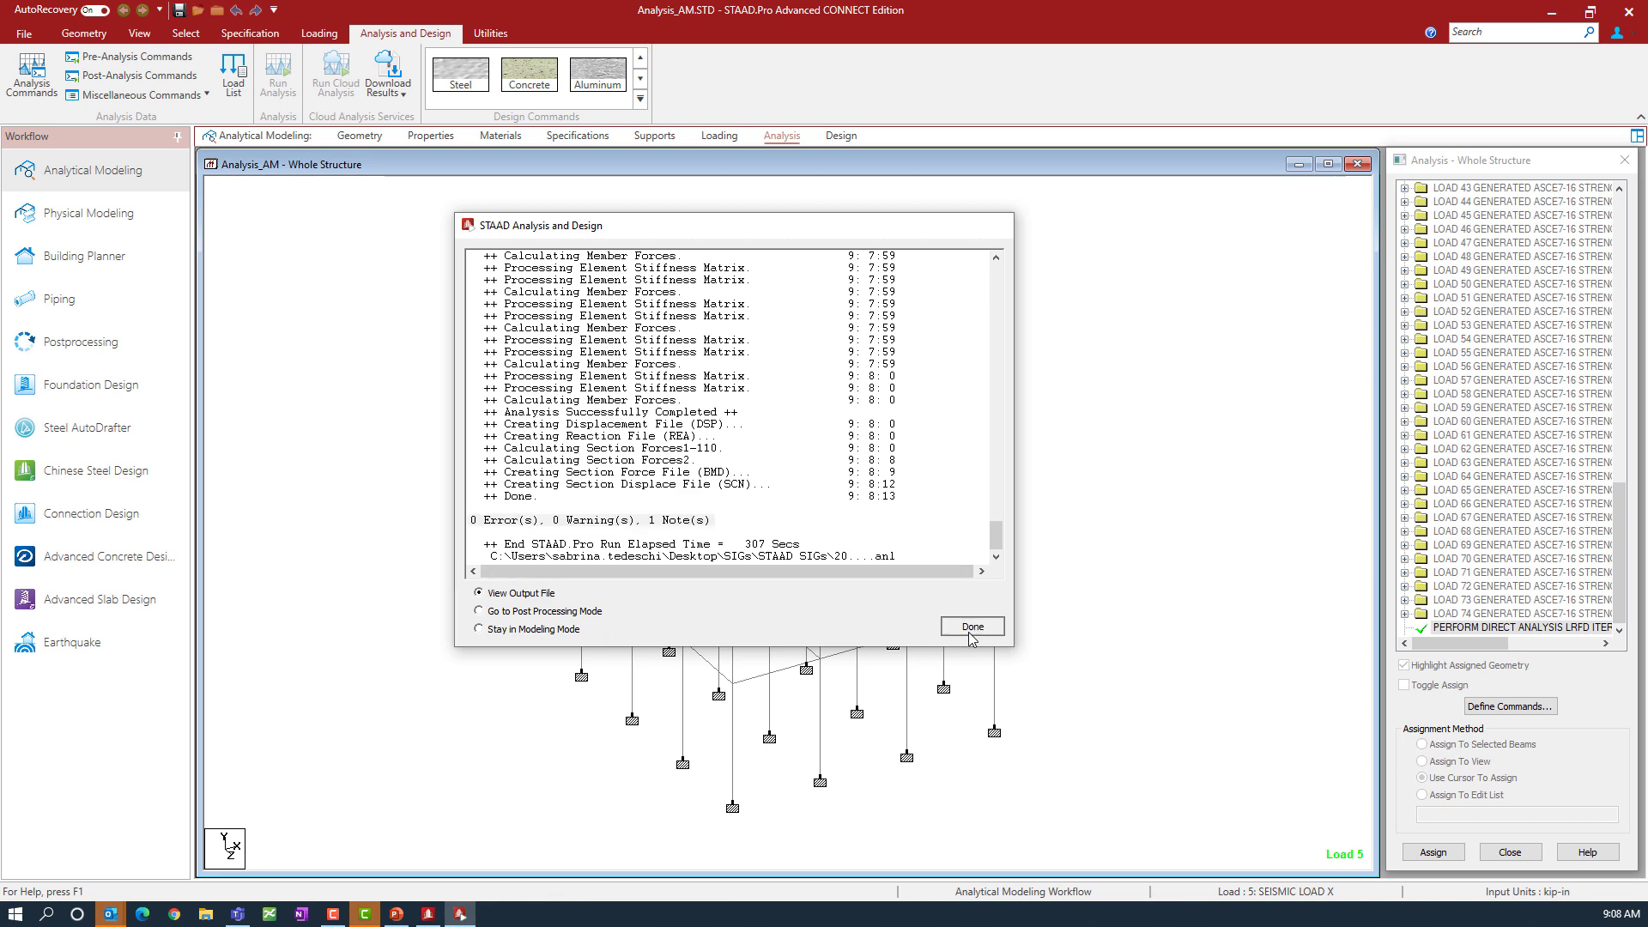
{"action": "left_click", "coordinate": [969, 628]}
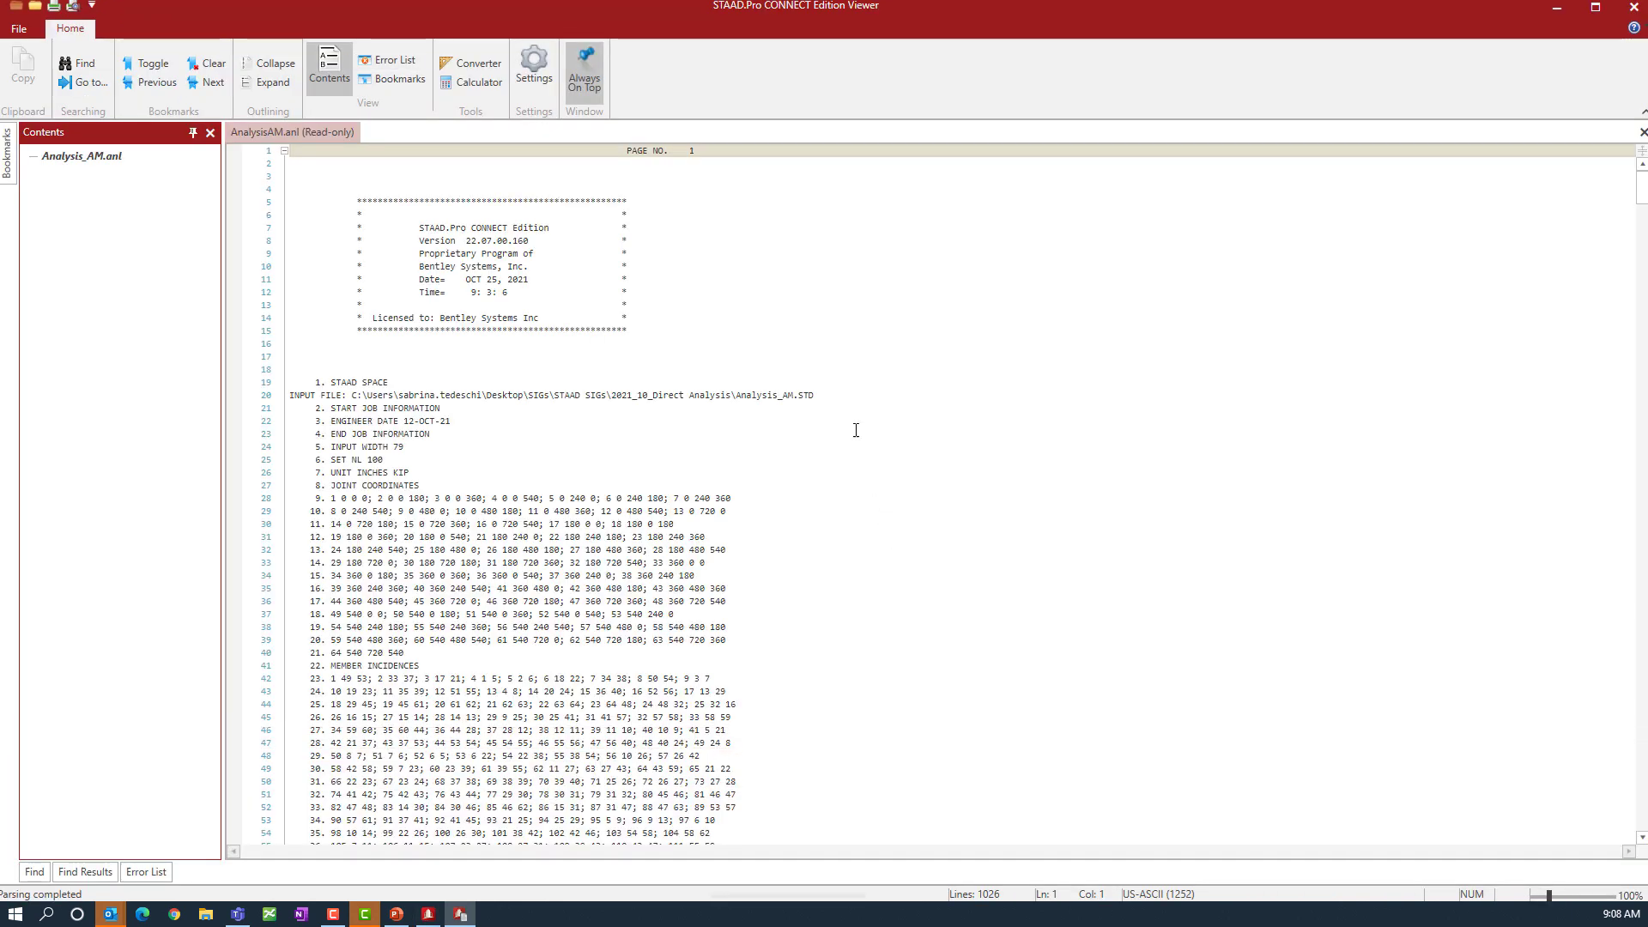
Step: Read through the output file's member data, IBC seismic results and generated load combinations up to the direct analysis command
{"action": "scroll", "coordinate": [774, 415], "scroll_direction": "down", "scroll_amount": 20}
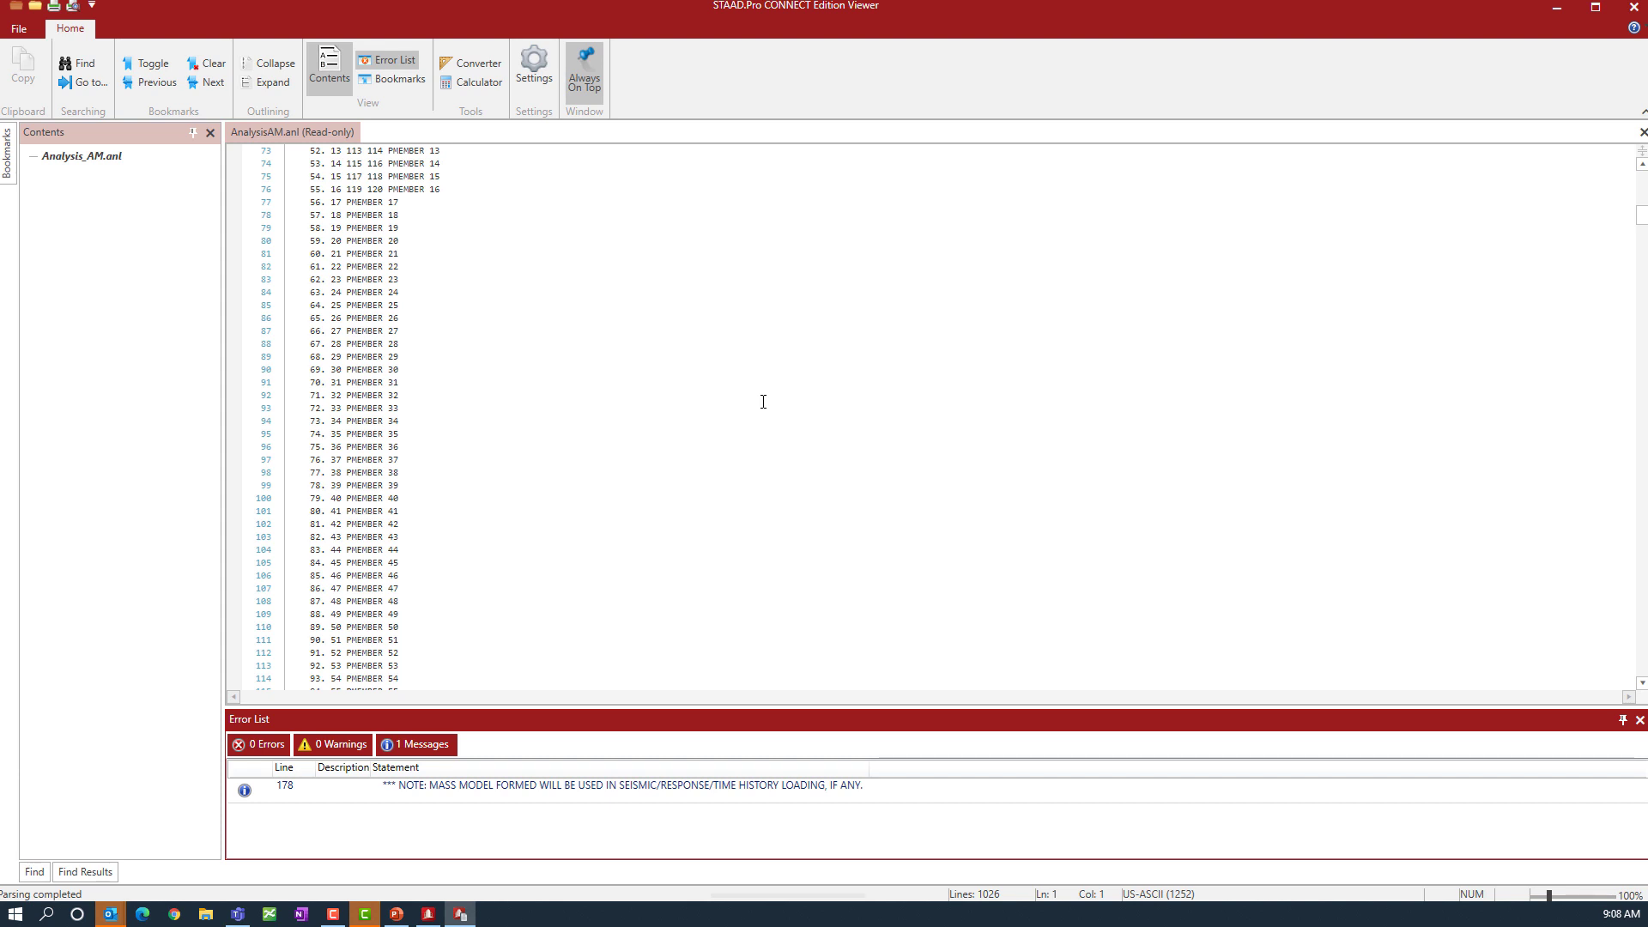
{"action": "left_click", "coordinate": [773, 376]}
{"action": "key", "text": "Page_Down"}
{"action": "key", "text": "Page_Down"}
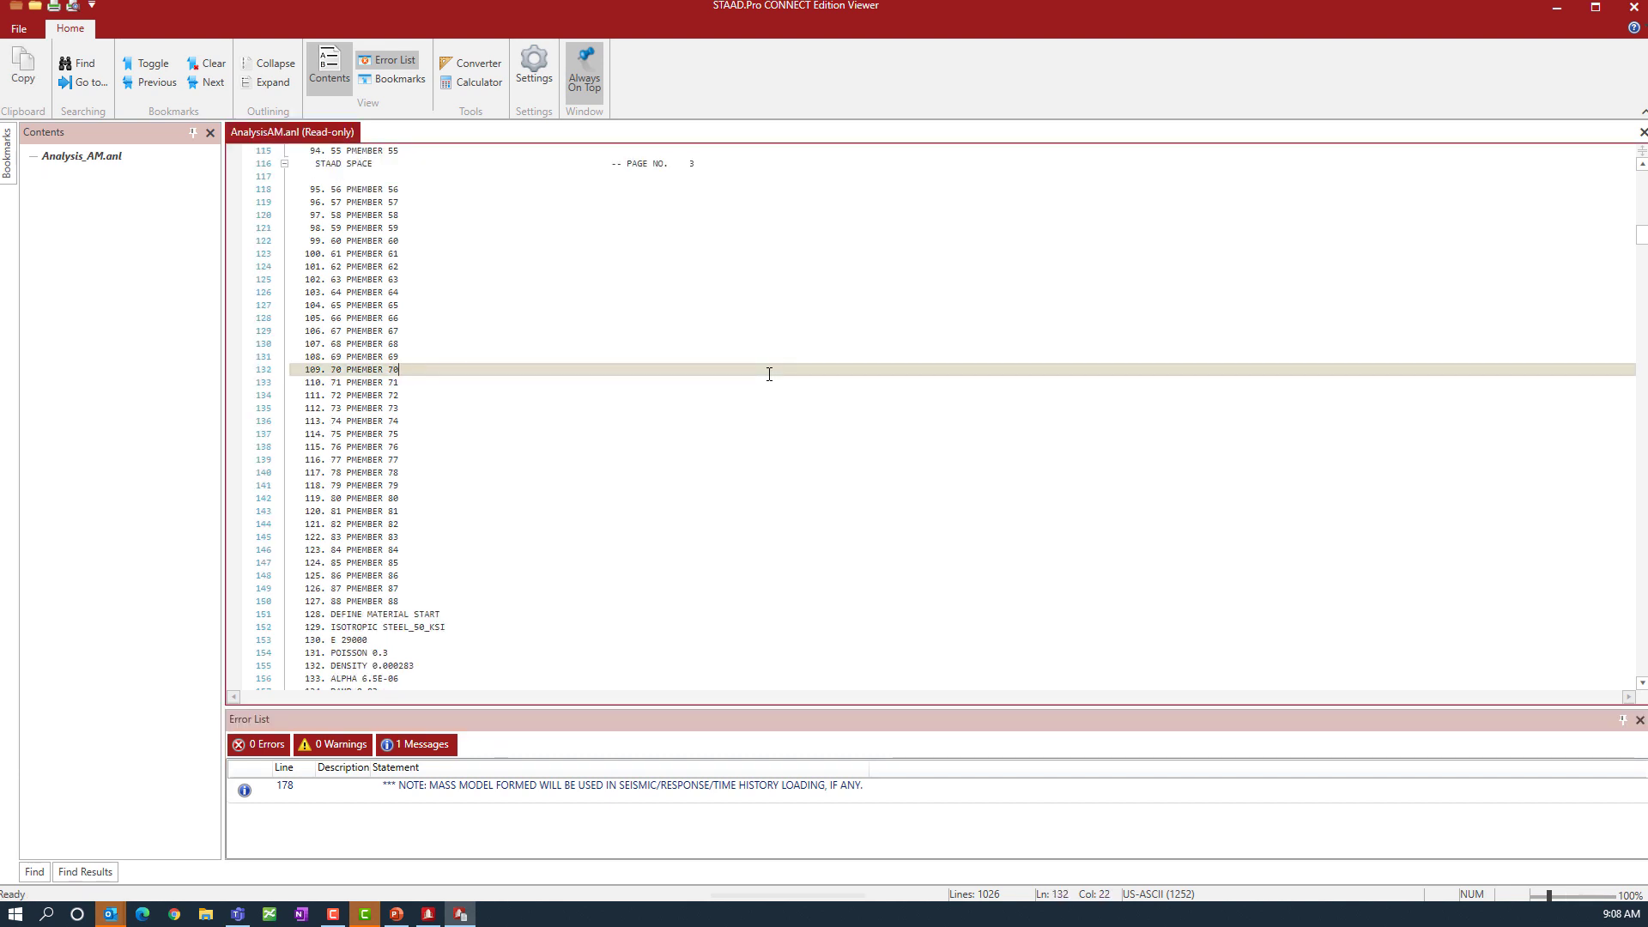
{"action": "key", "text": "Page_Down"}
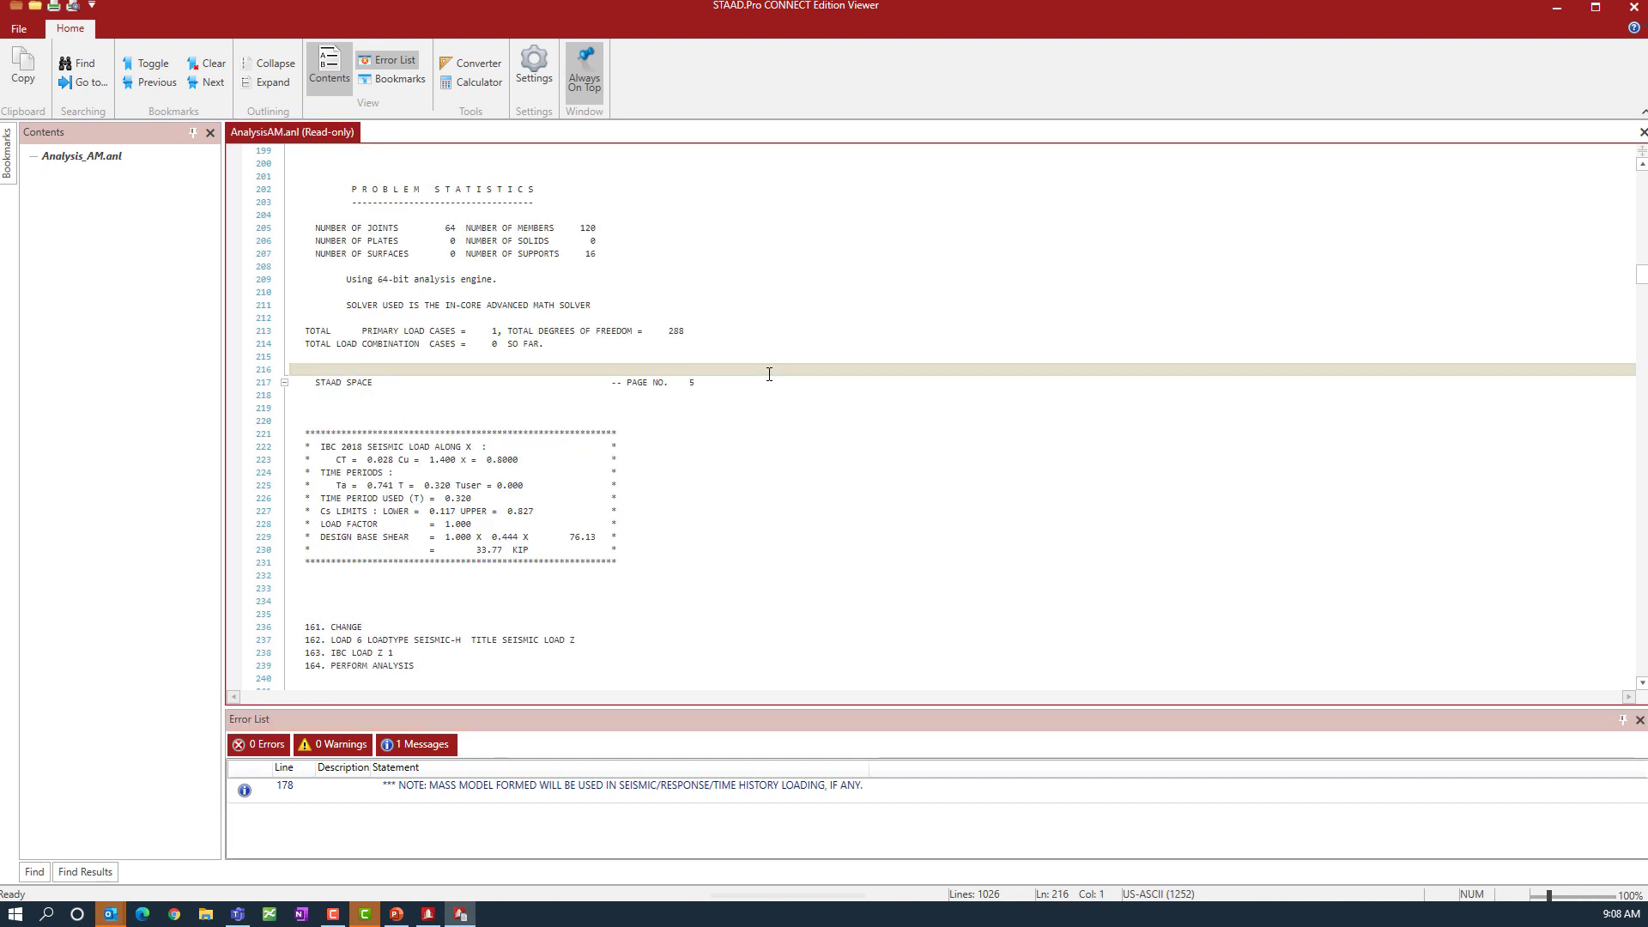
{"action": "scroll", "coordinate": [739, 296], "scroll_direction": "down", "scroll_amount": 12}
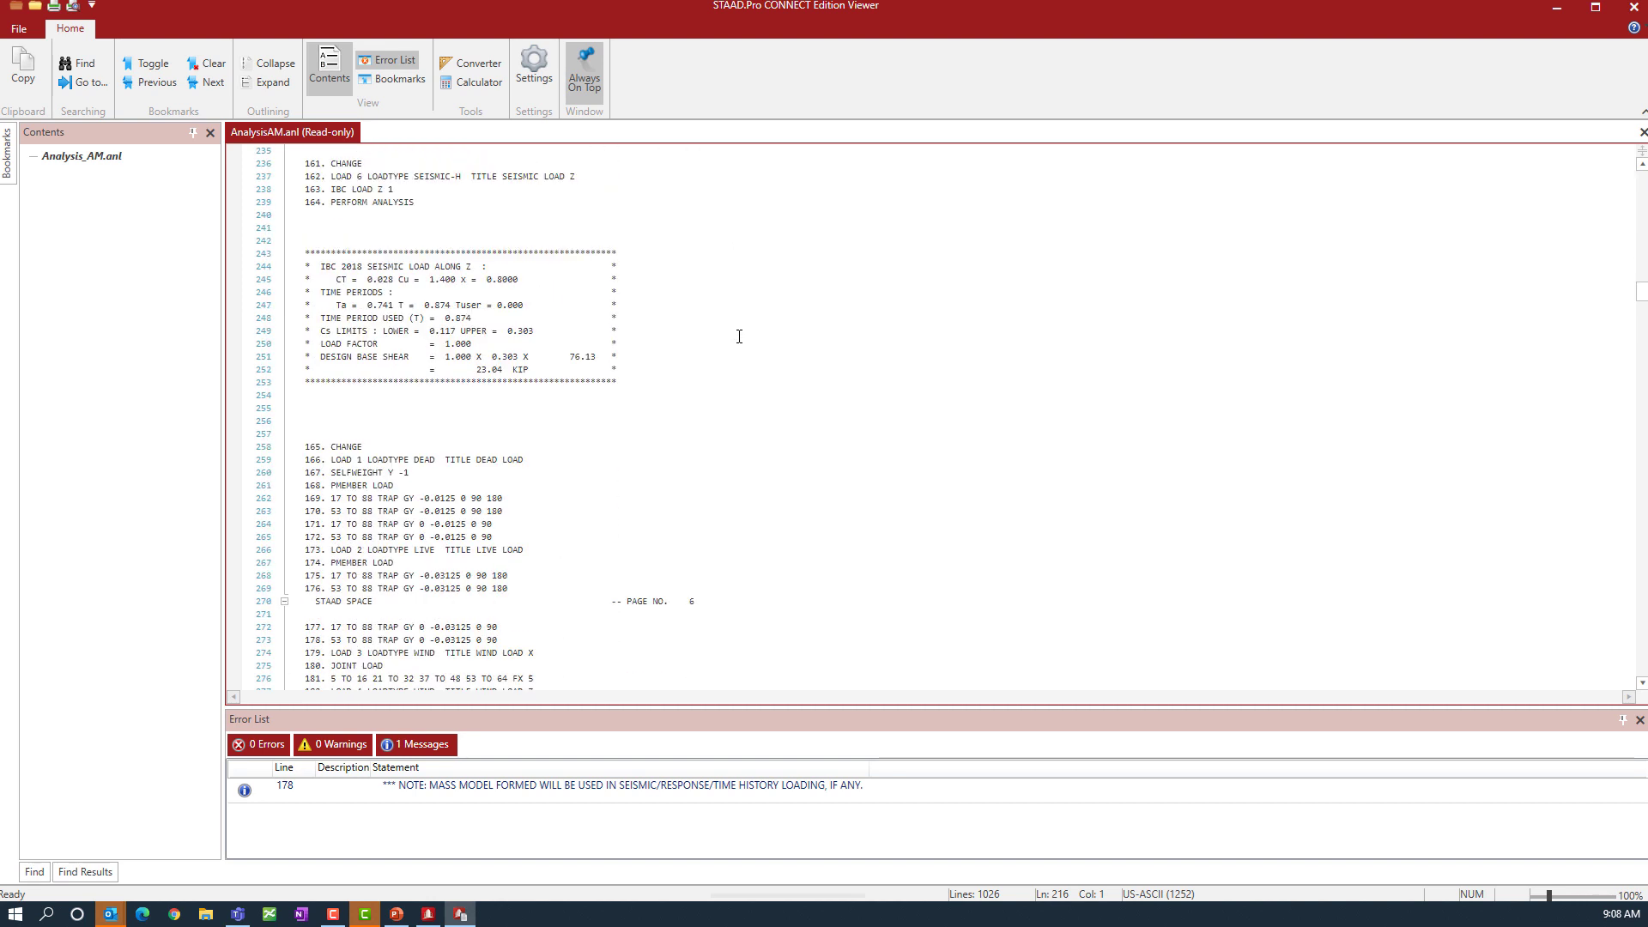
{"action": "scroll", "coordinate": [738, 336], "scroll_direction": "down", "scroll_amount": 20}
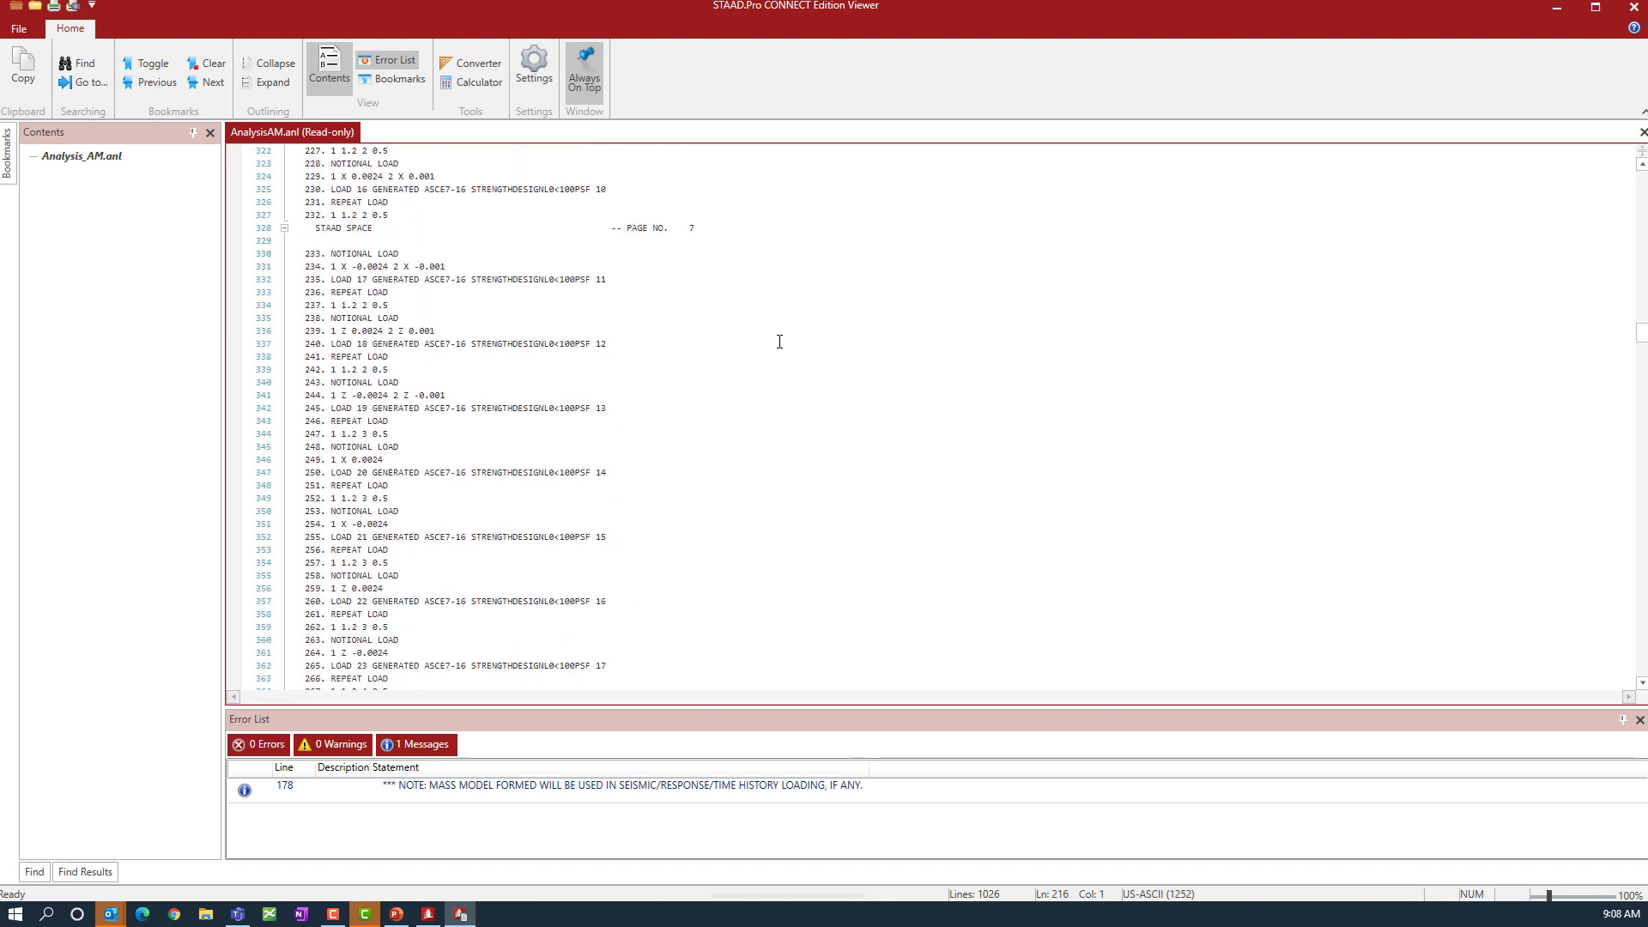
{"action": "scroll", "coordinate": [779, 341], "scroll_direction": "down", "scroll_amount": 14}
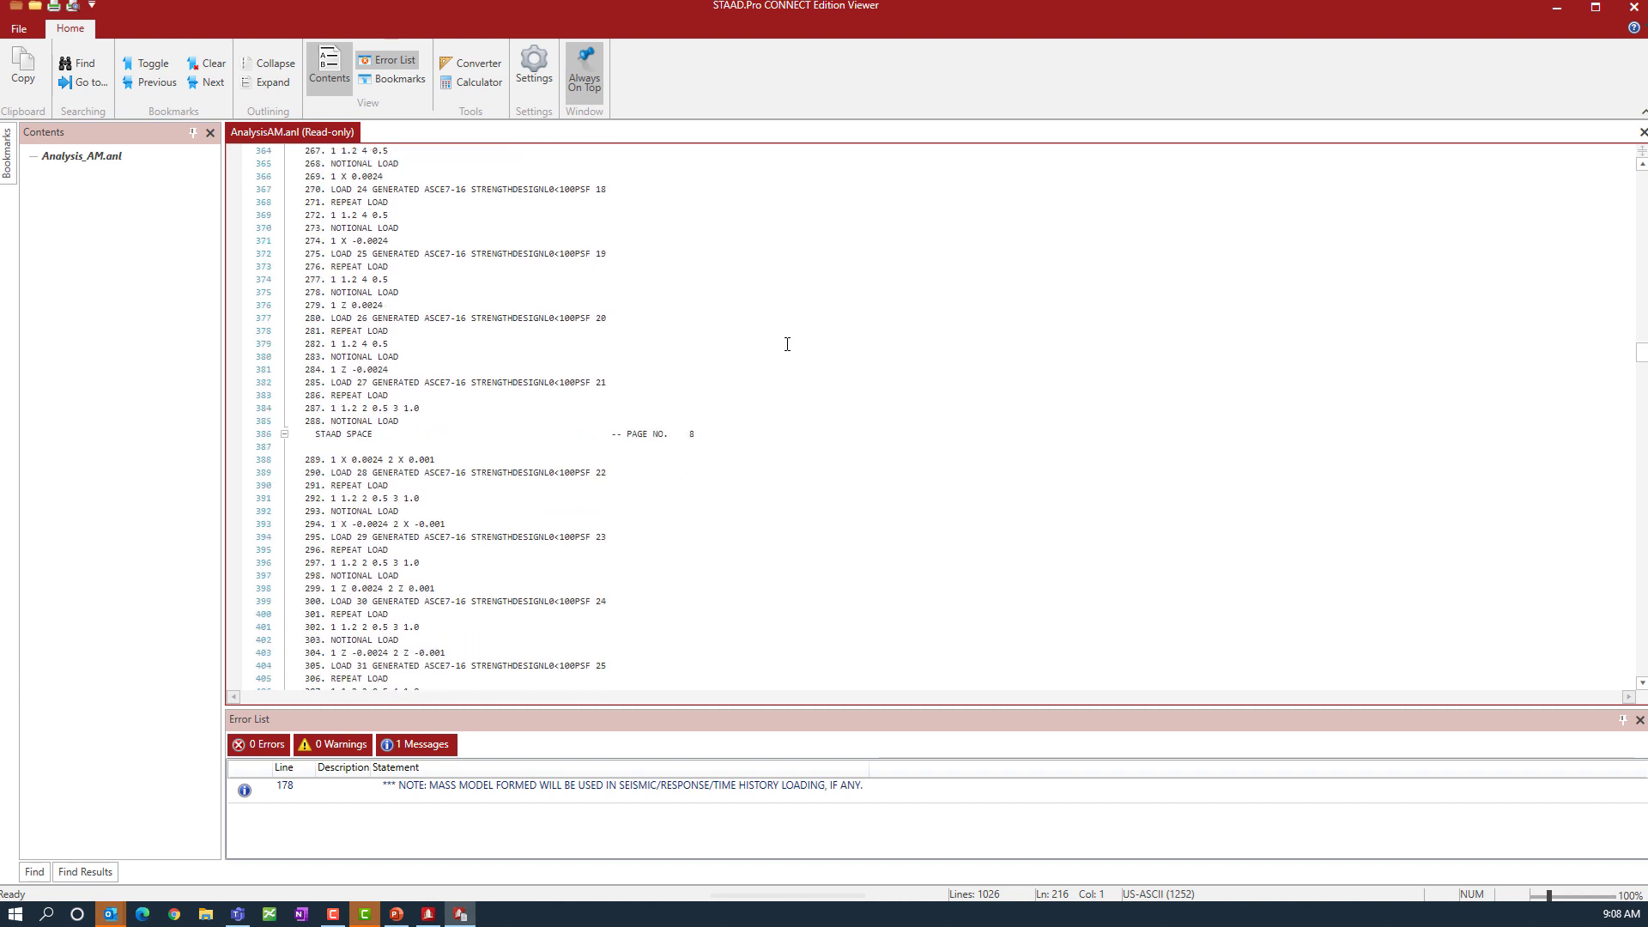
{"action": "scroll", "coordinate": [787, 344], "scroll_direction": "down", "scroll_amount": 13}
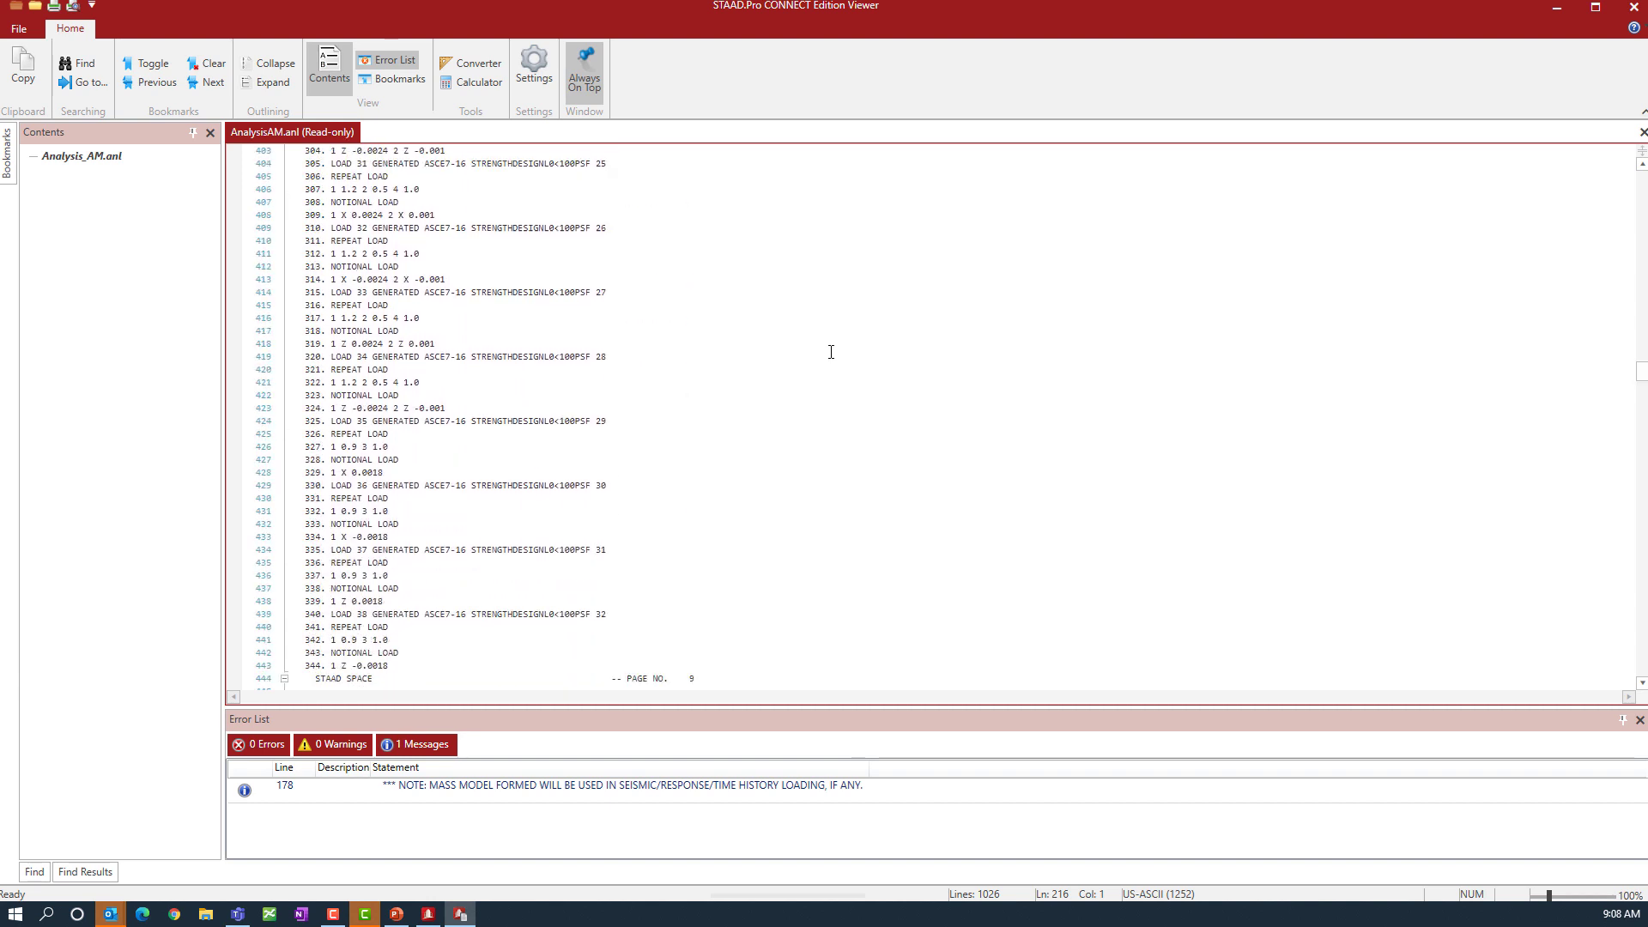
{"action": "scroll", "coordinate": [831, 352], "scroll_direction": "down", "scroll_amount": 11}
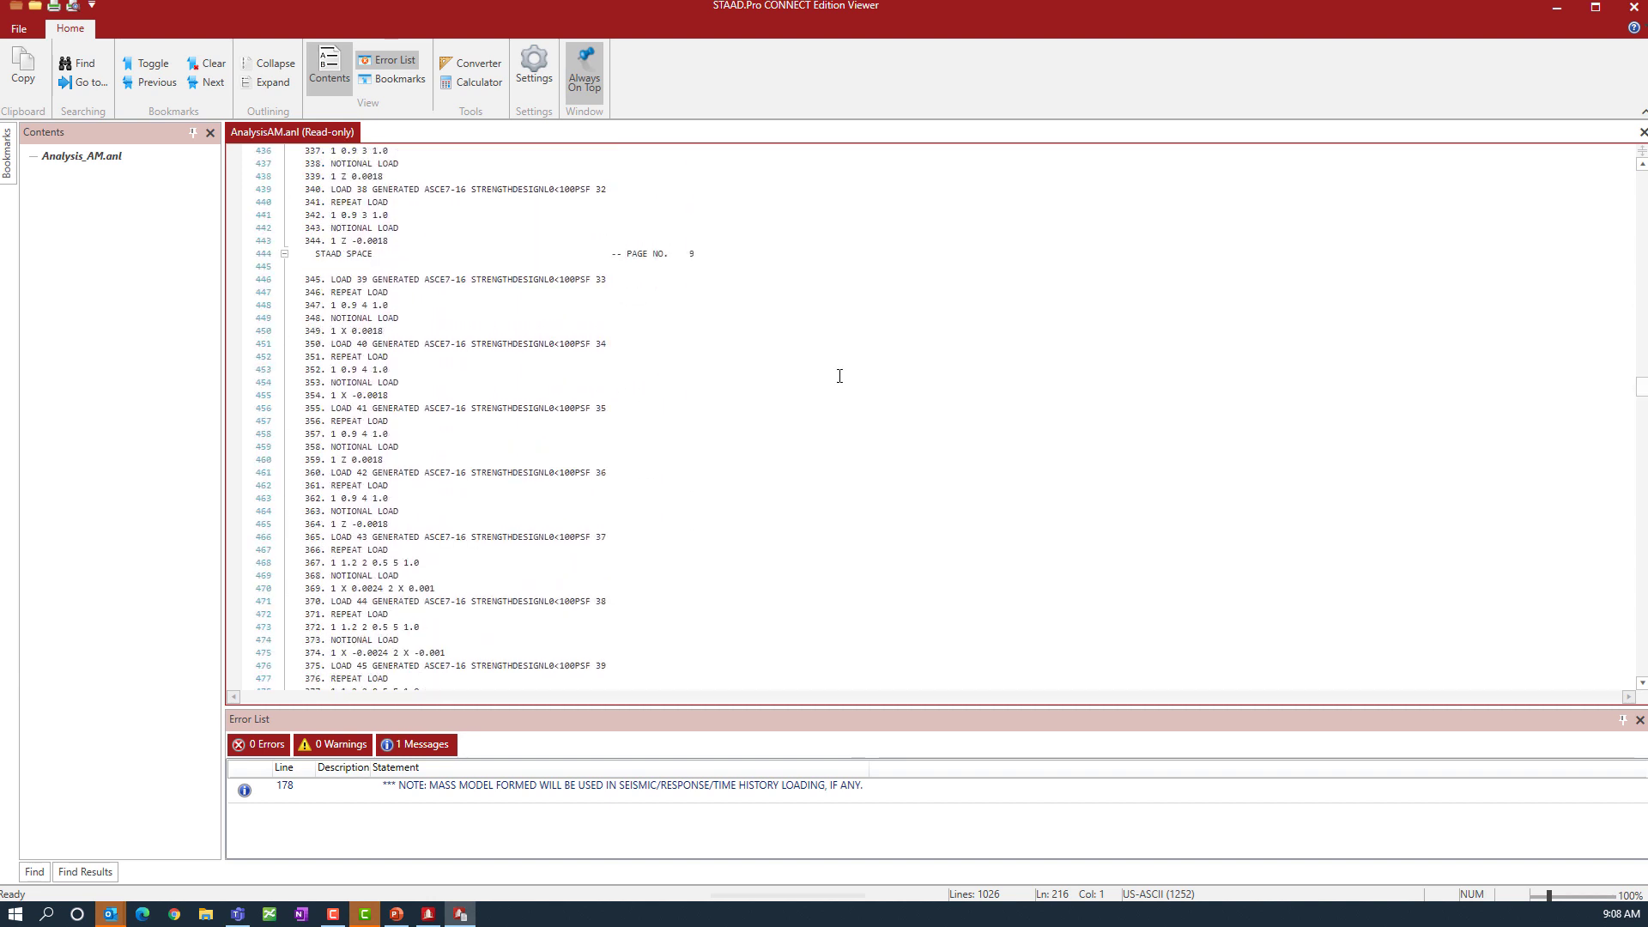
{"action": "scroll", "coordinate": [839, 376], "scroll_direction": "down", "scroll_amount": 20}
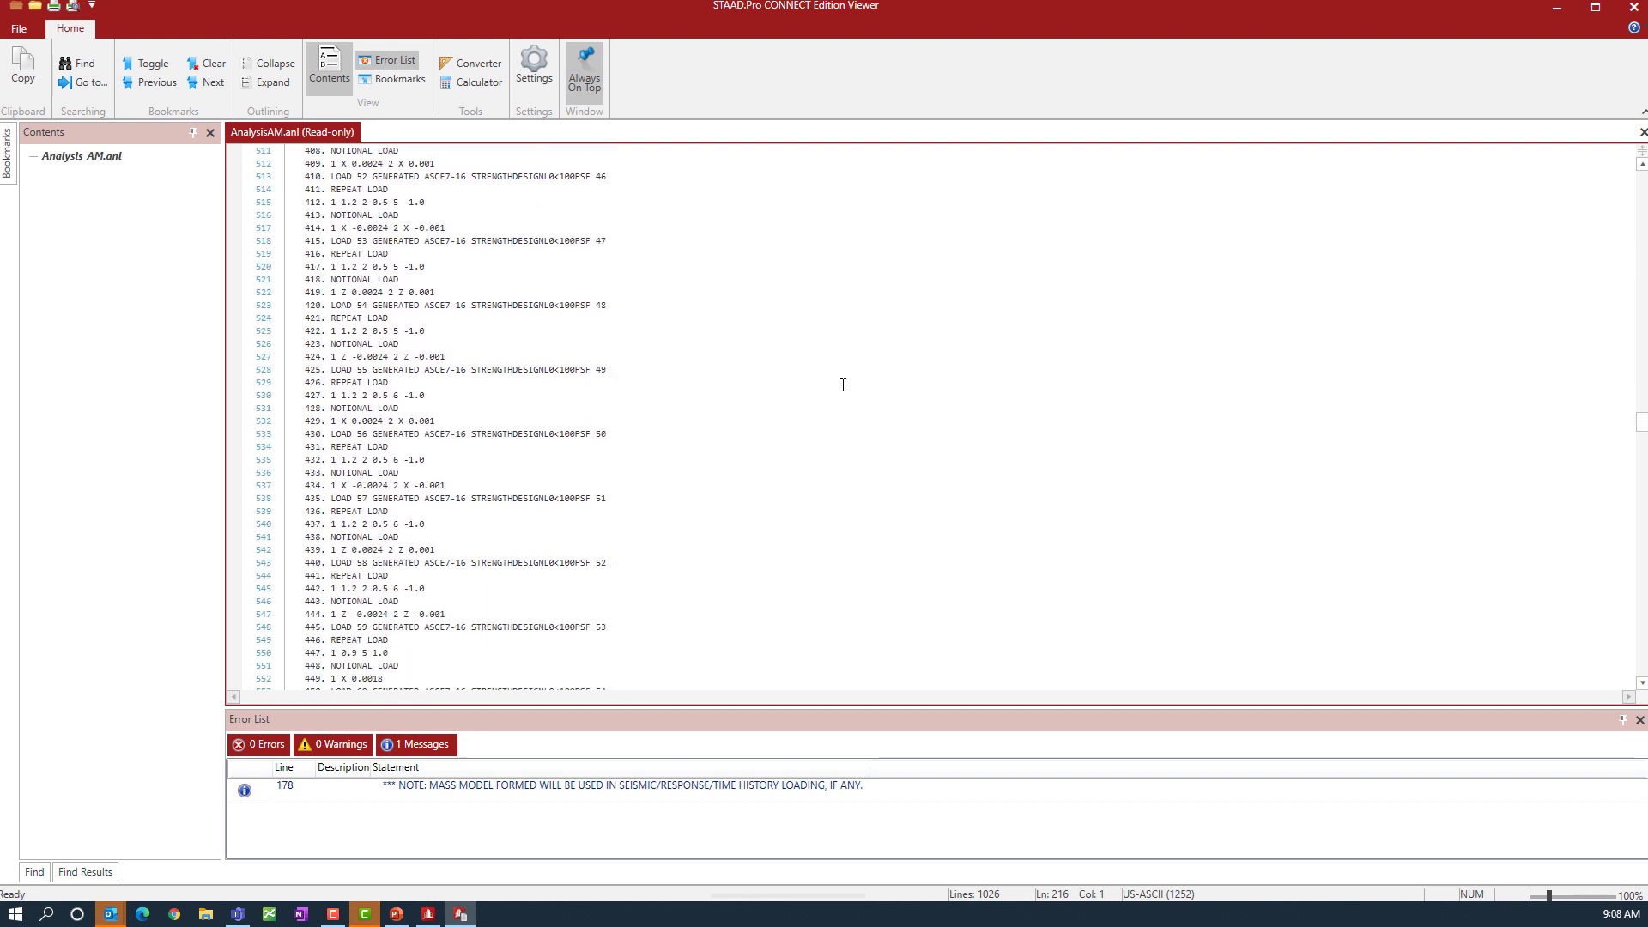
{"action": "scroll", "coordinate": [839, 378], "scroll_direction": "down", "scroll_amount": 20}
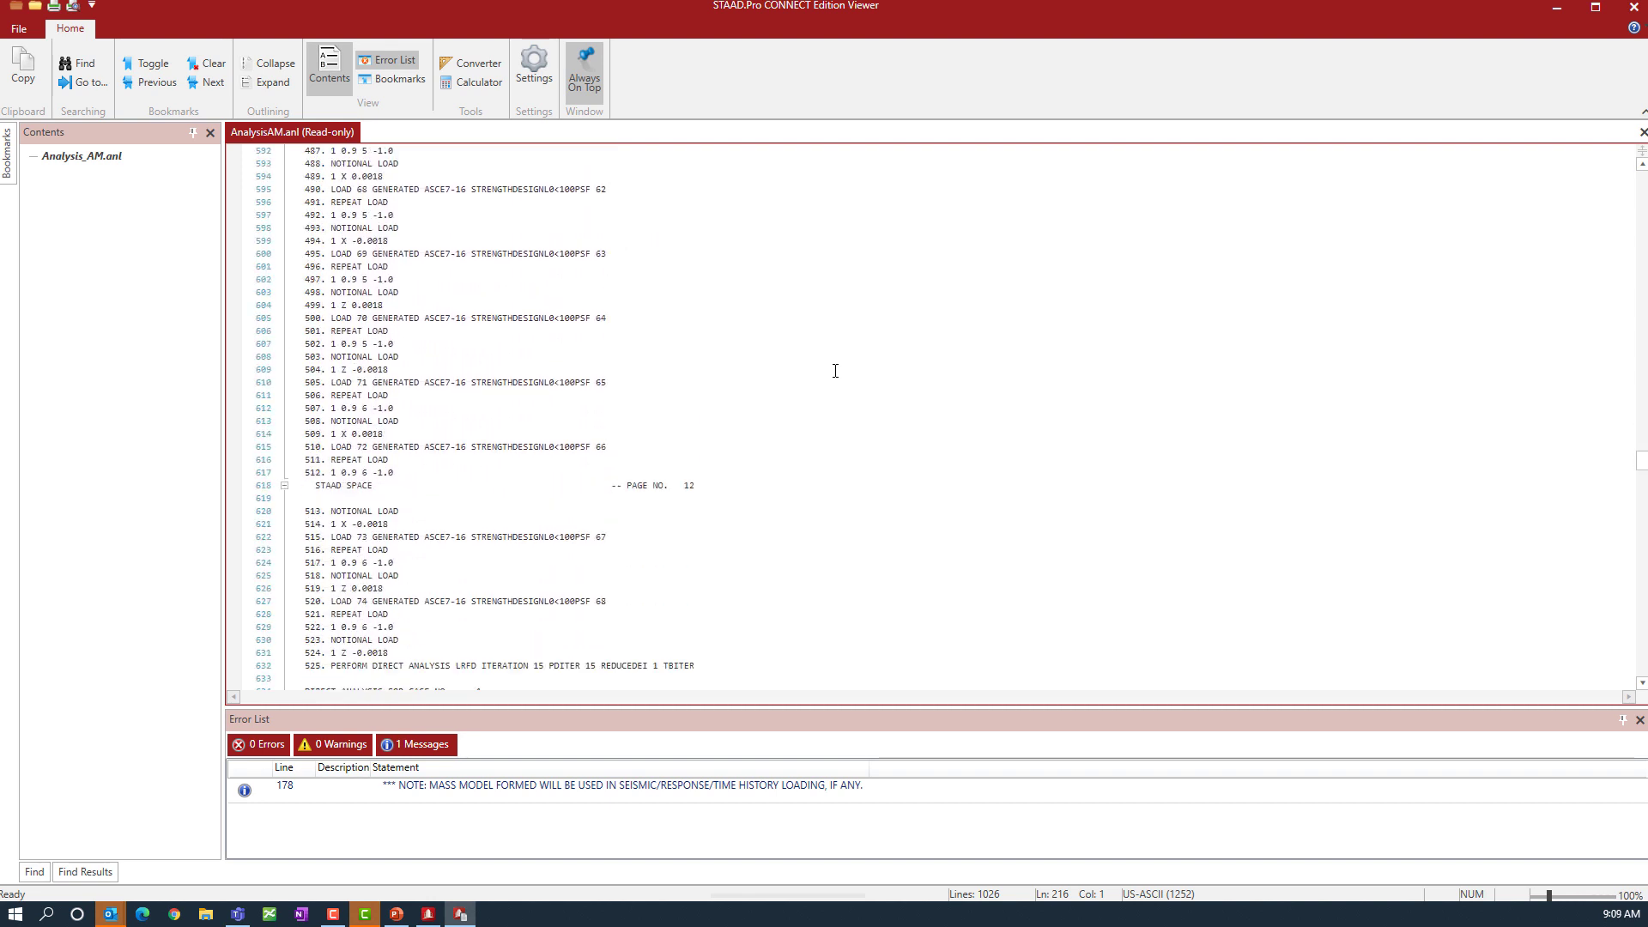
Step: Review the output file's direct analysis results for each load case, checking displacement and Tau-b convergence, and close the output viewer
{"action": "scroll", "coordinate": [820, 370], "scroll_direction": "down", "scroll_amount": 11}
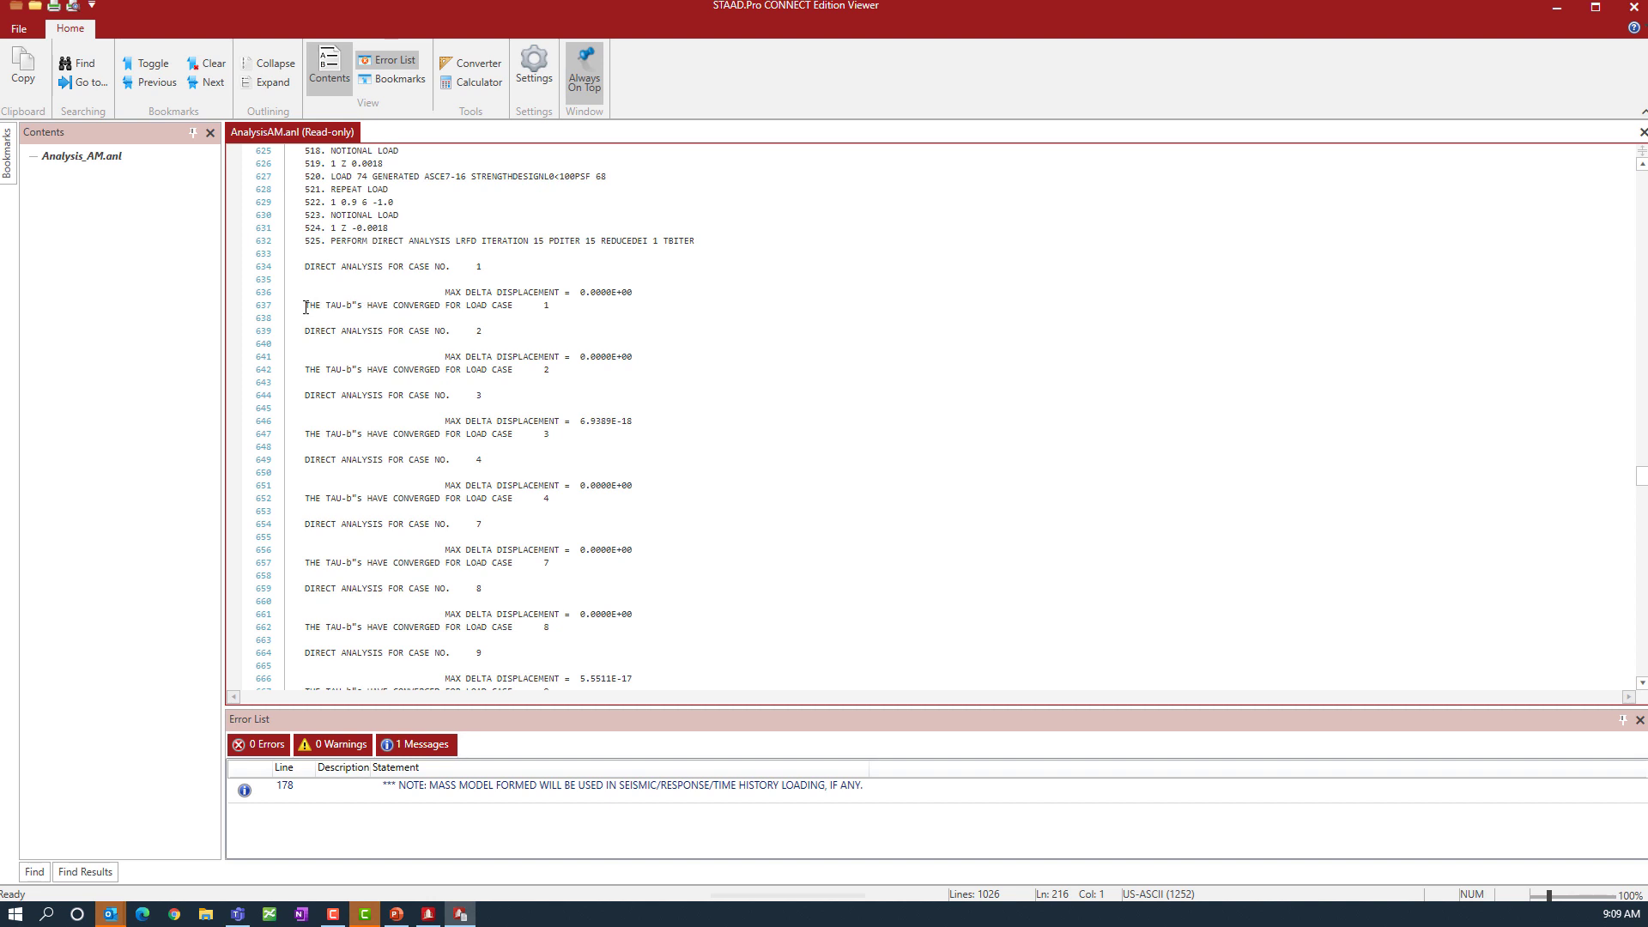
{"action": "left_click_drag", "start_coordinate": [306, 307], "coordinate": [562, 310]}
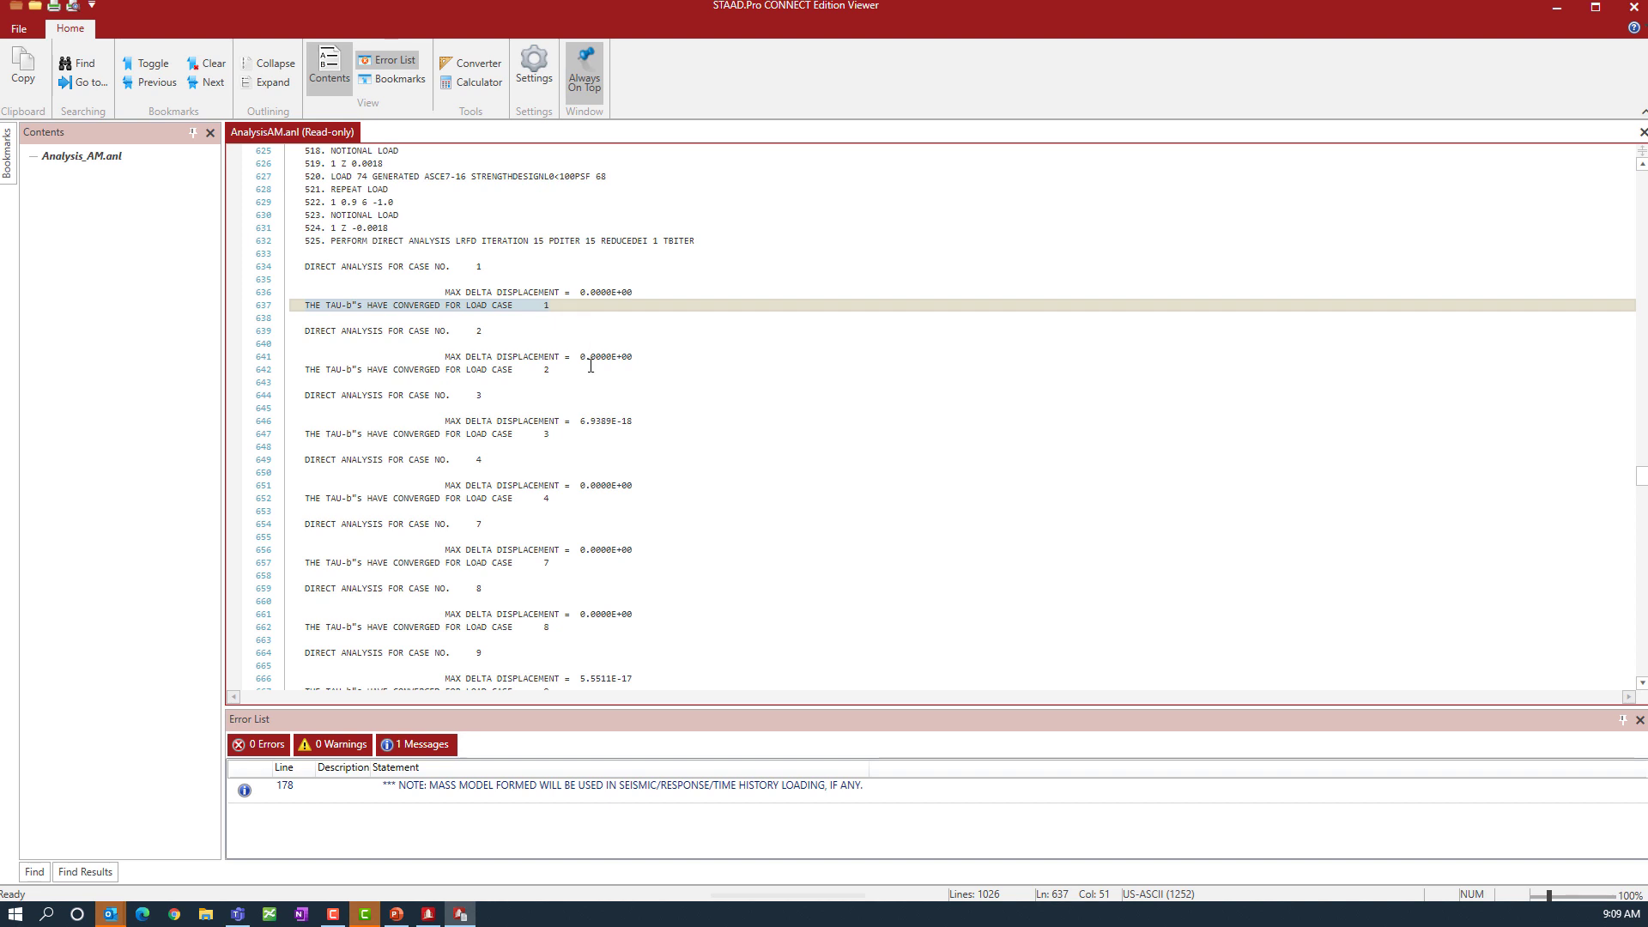
{"action": "scroll", "coordinate": [568, 404], "scroll_direction": "down", "scroll_amount": 14}
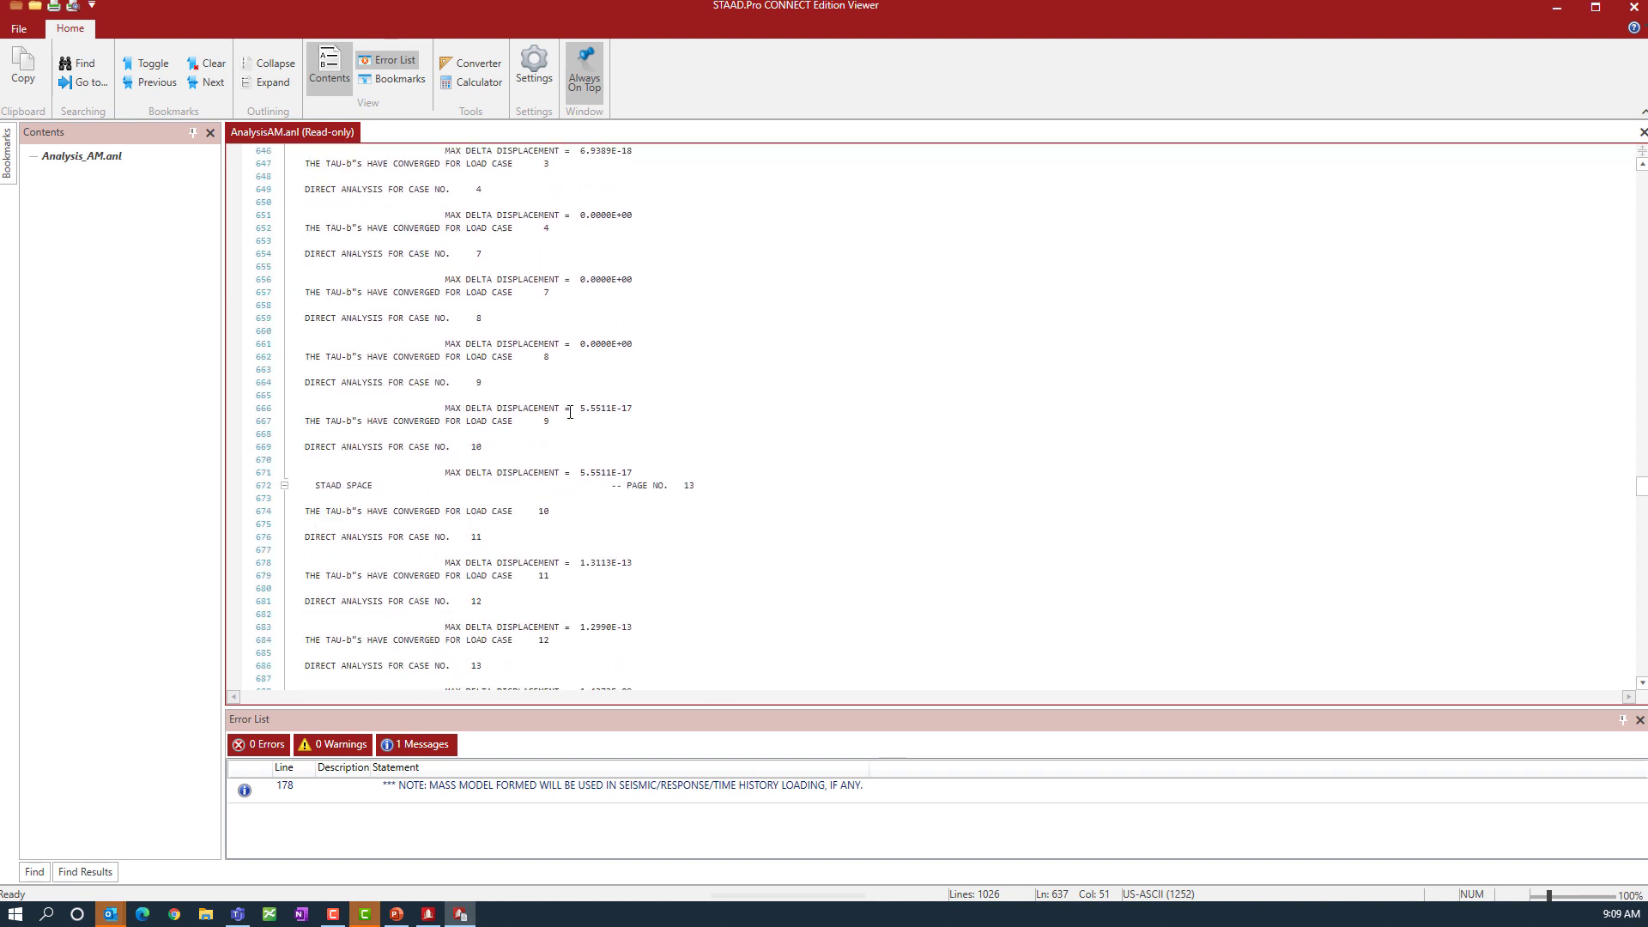
{"action": "scroll", "coordinate": [572, 414], "scroll_direction": "down", "scroll_amount": 8}
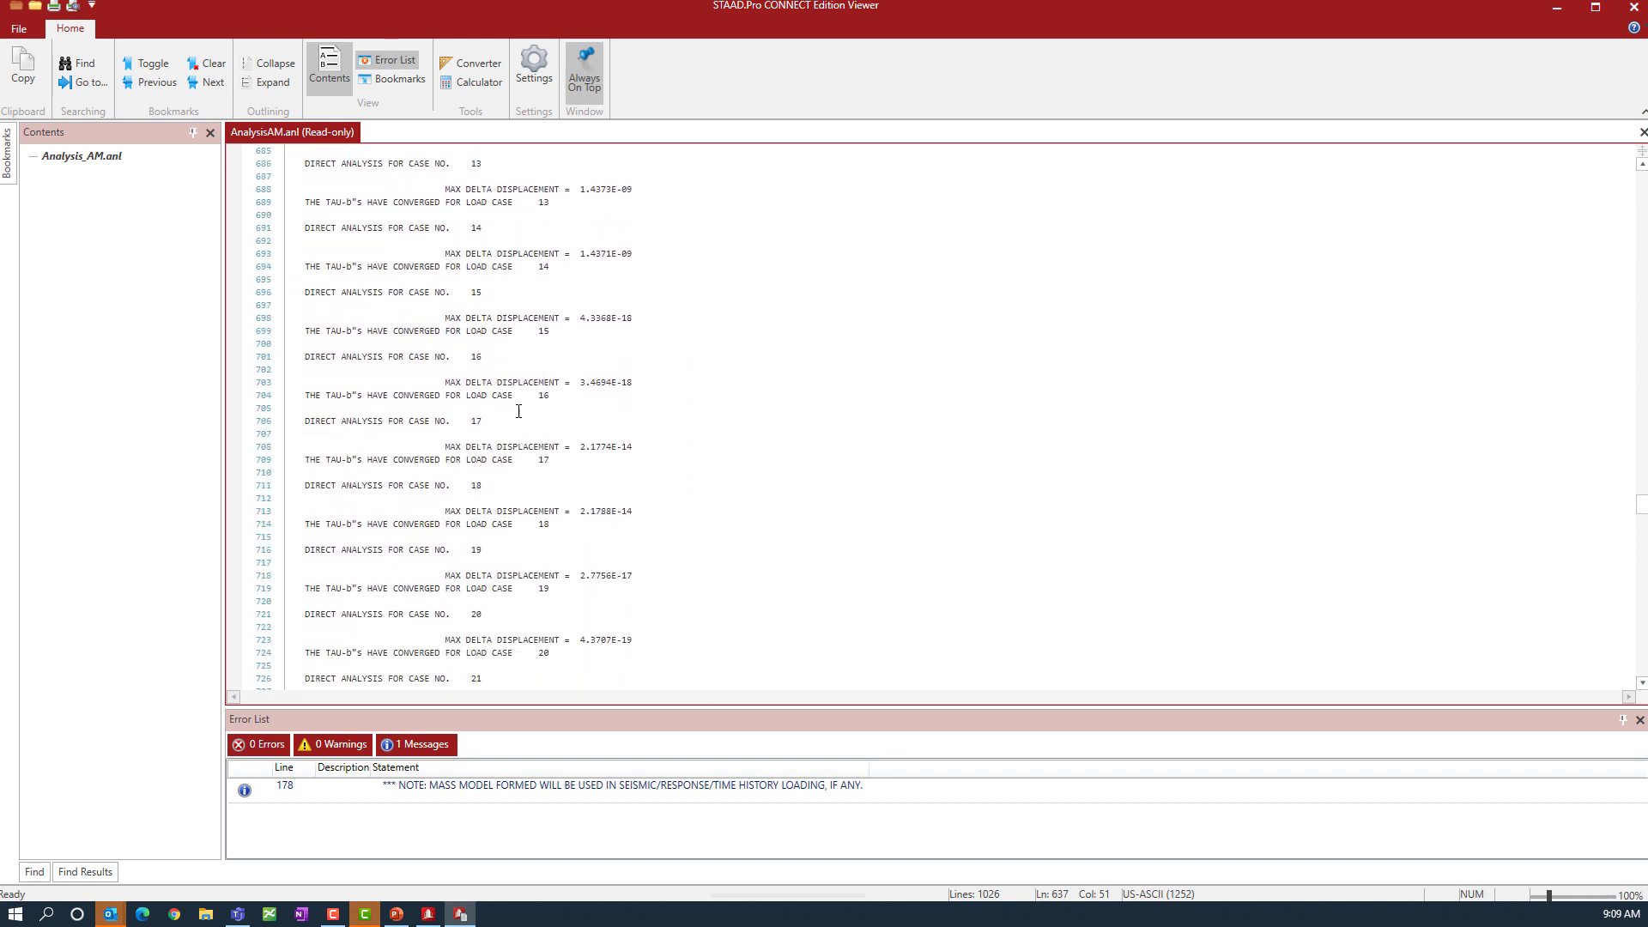
{"action": "scroll", "coordinate": [536, 426], "scroll_direction": "down", "scroll_amount": 10}
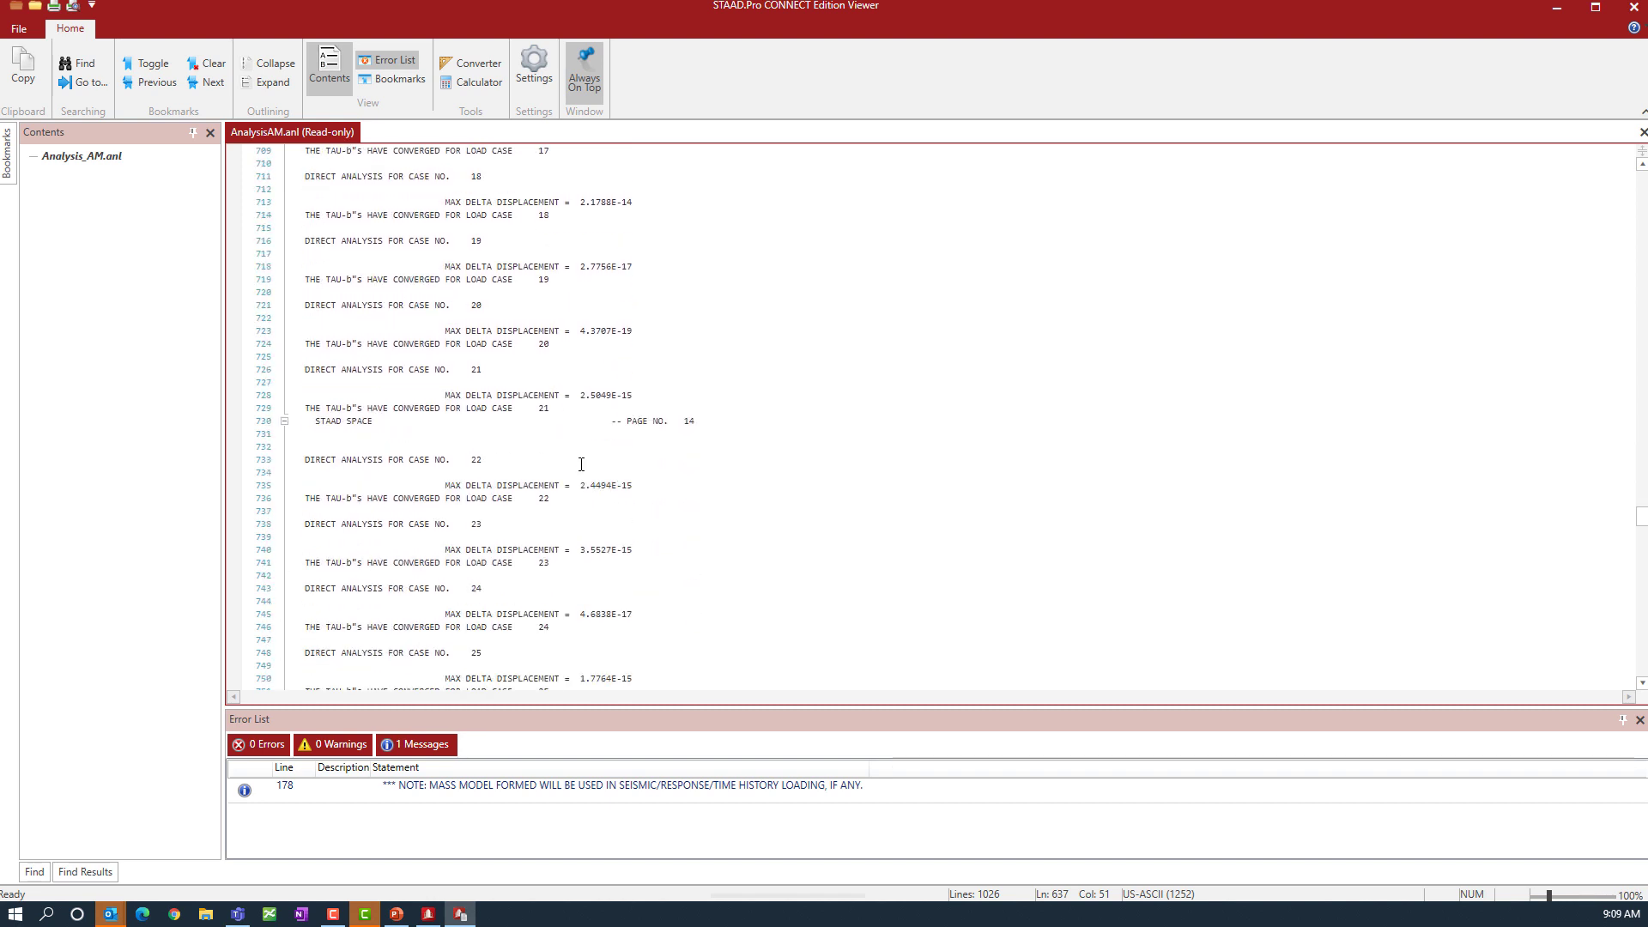
{"action": "scroll", "coordinate": [575, 481], "scroll_direction": "down", "scroll_amount": 2}
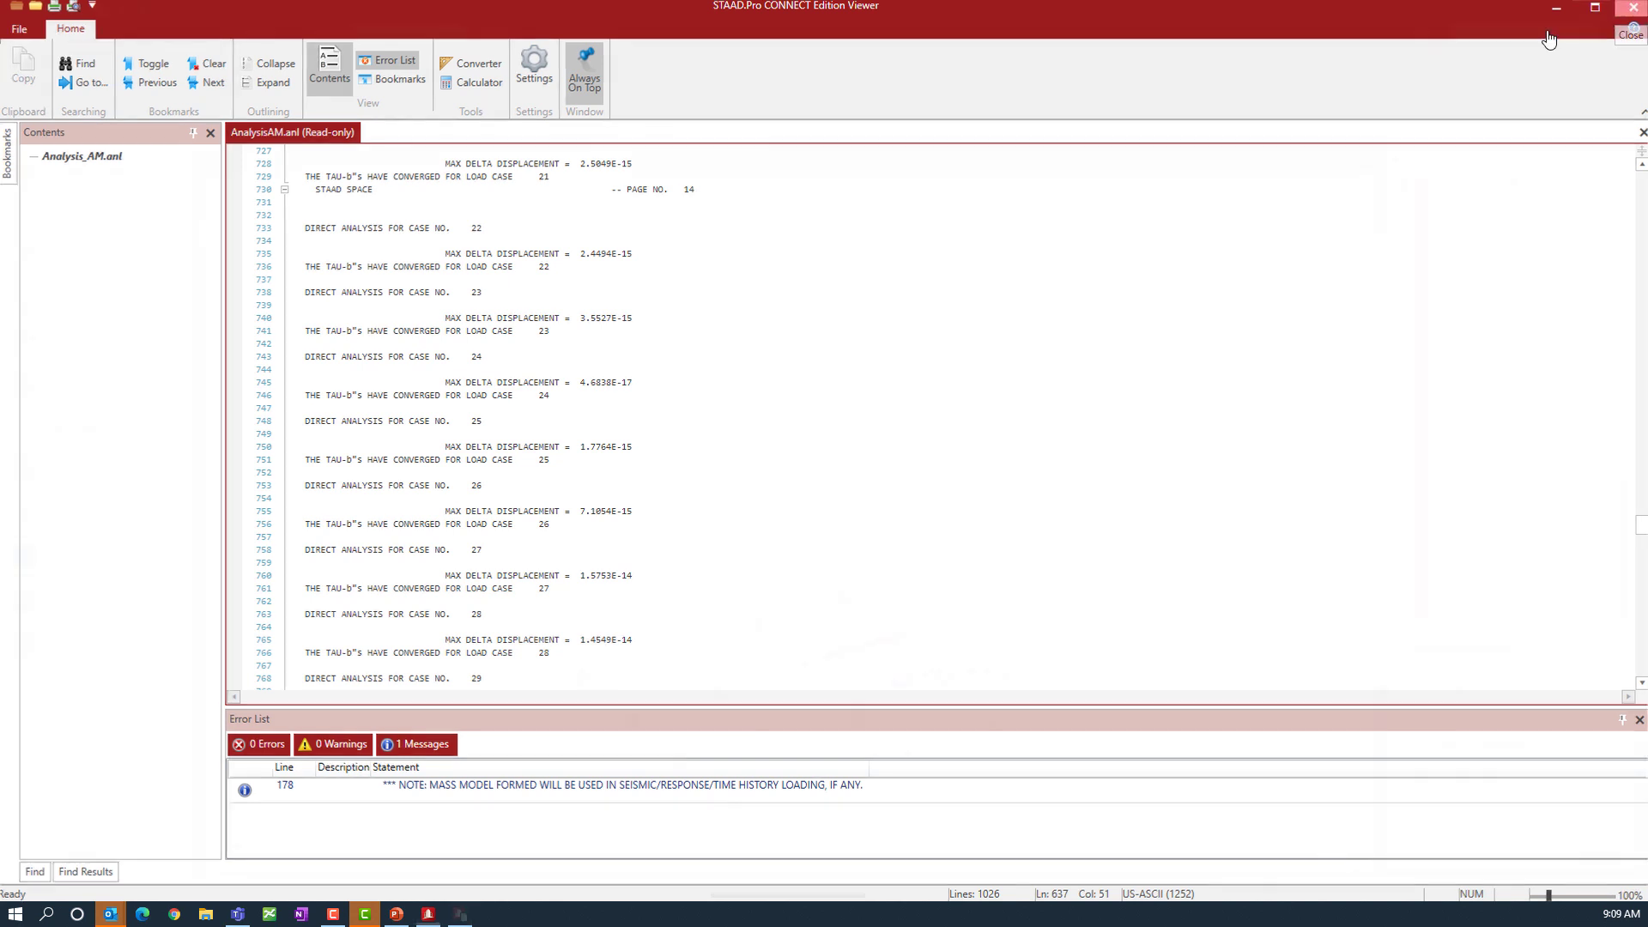
{"action": "left_click", "coordinate": [1634, 9]}
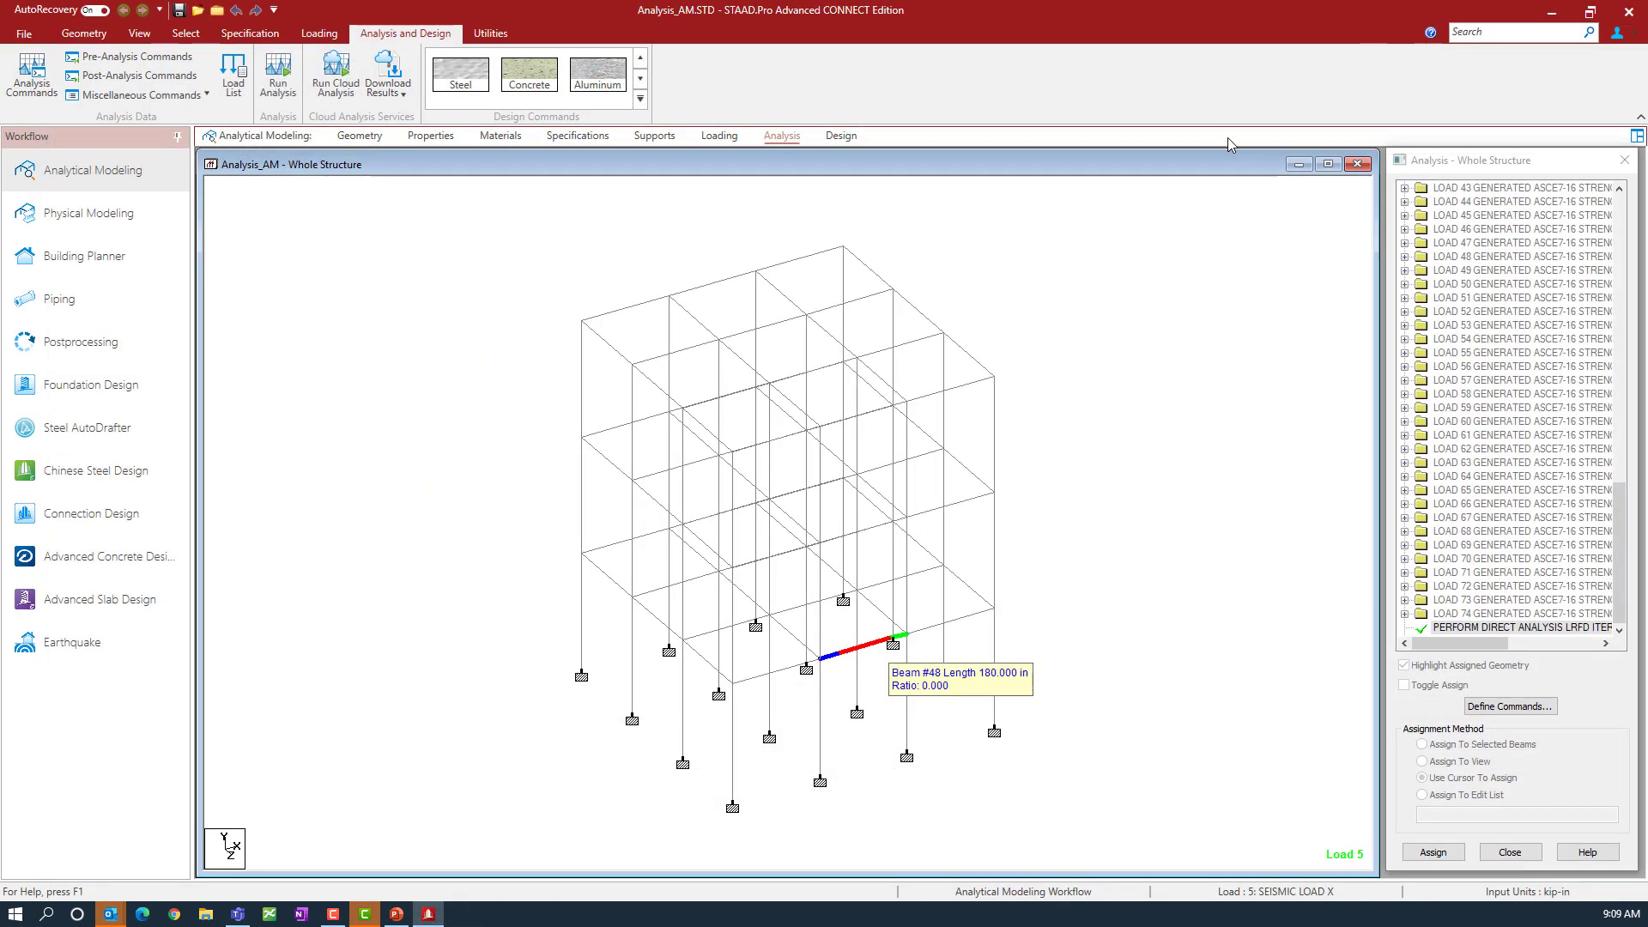
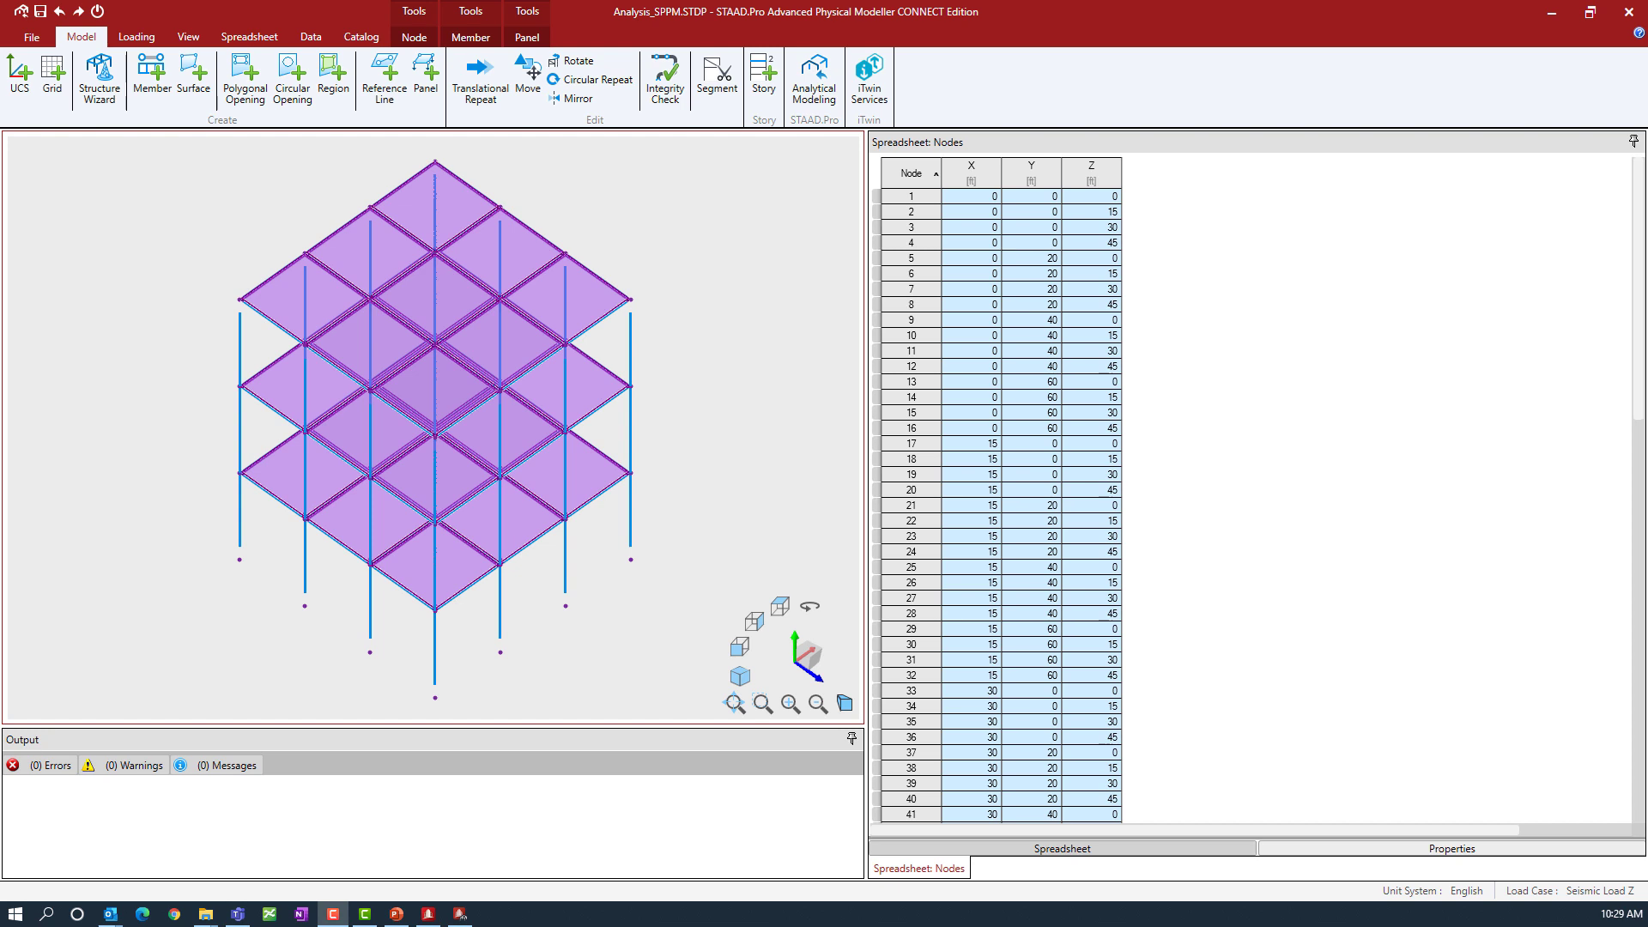
Step: In Physical Modeller, assign direct analysis attributes with Tau-b 1 and Axial enabled to all members and list them in the attributes table
{"action": "left_click", "coordinate": [147, 270]}
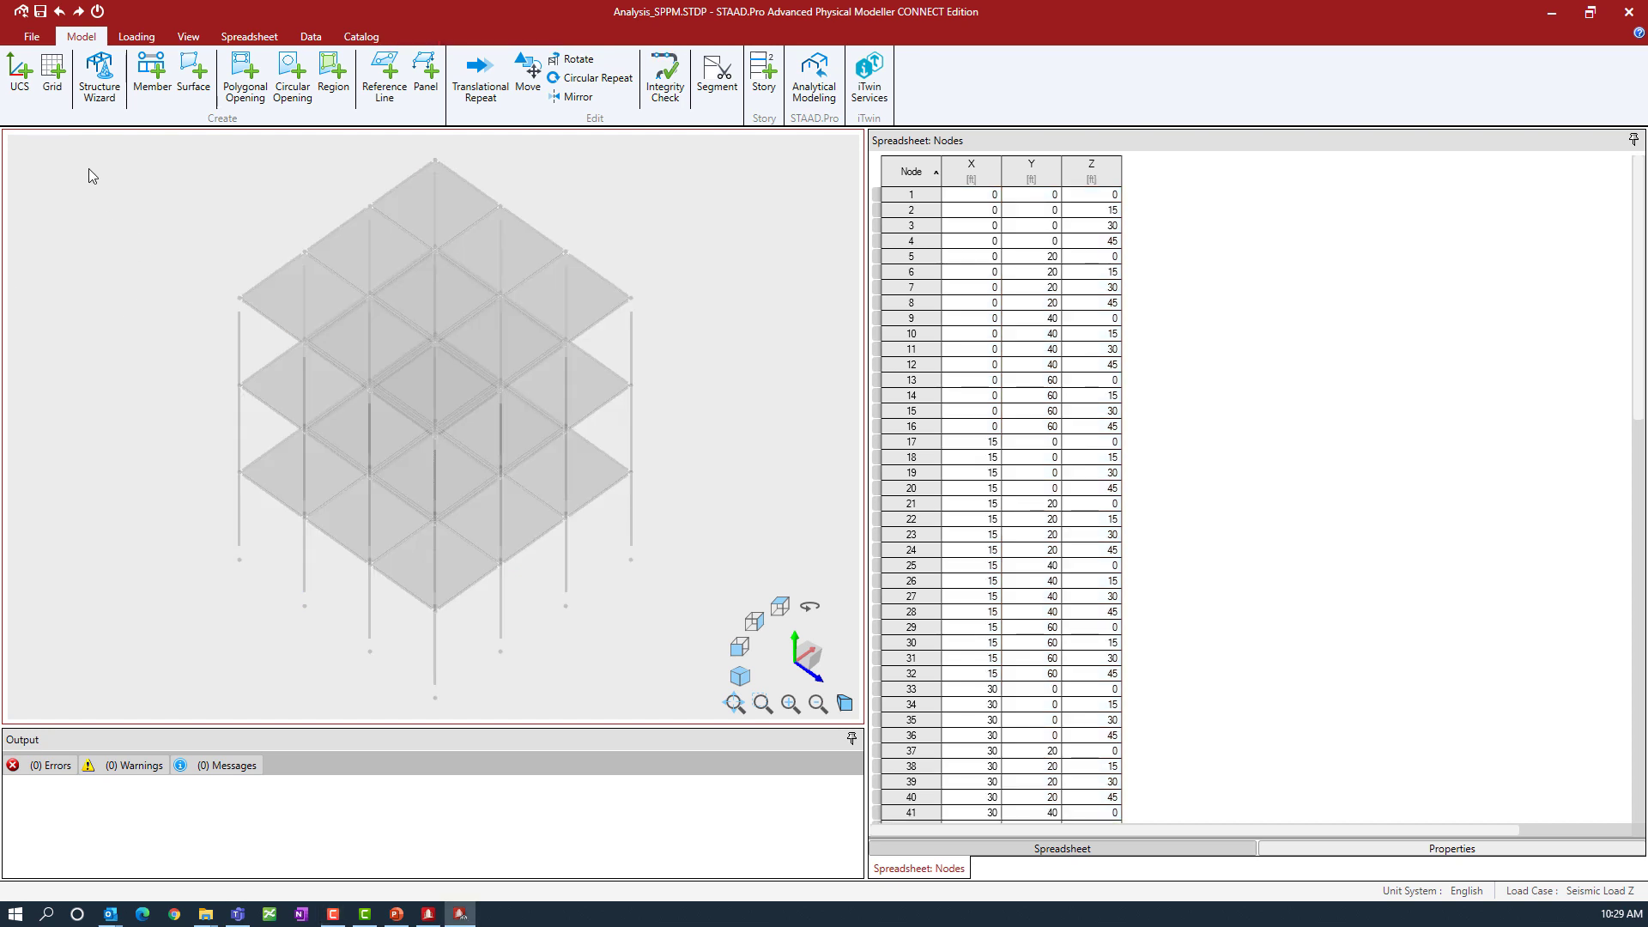
{"action": "left_click_drag", "start_coordinate": [84, 149], "coordinate": [681, 715]}
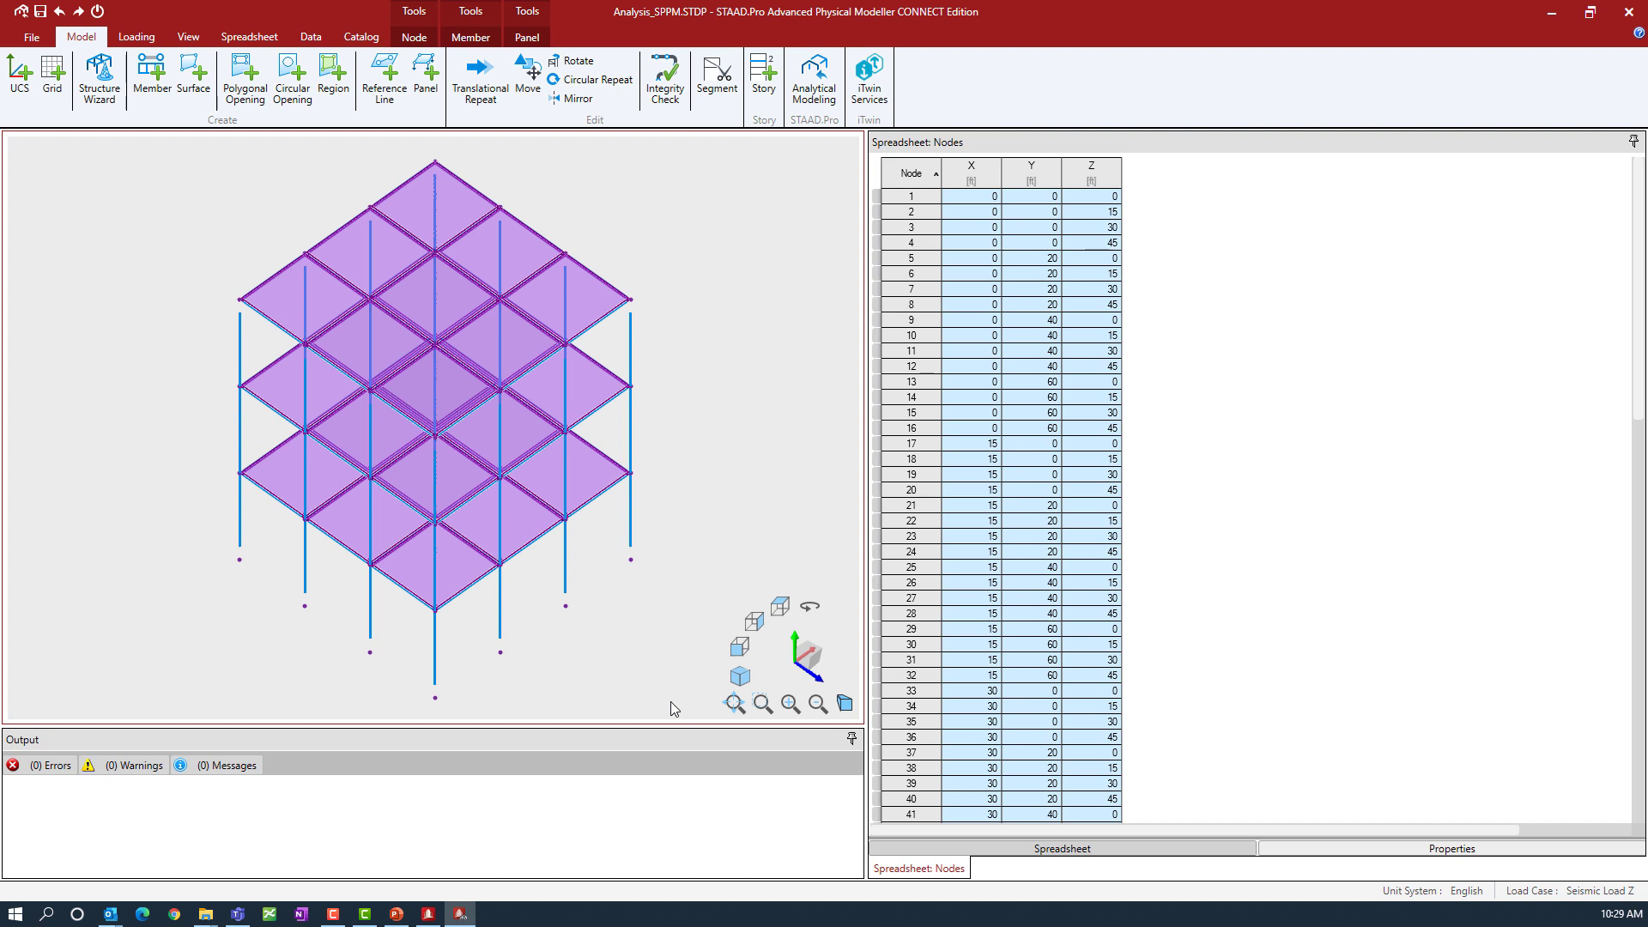
{"action": "left_click", "coordinate": [471, 37]}
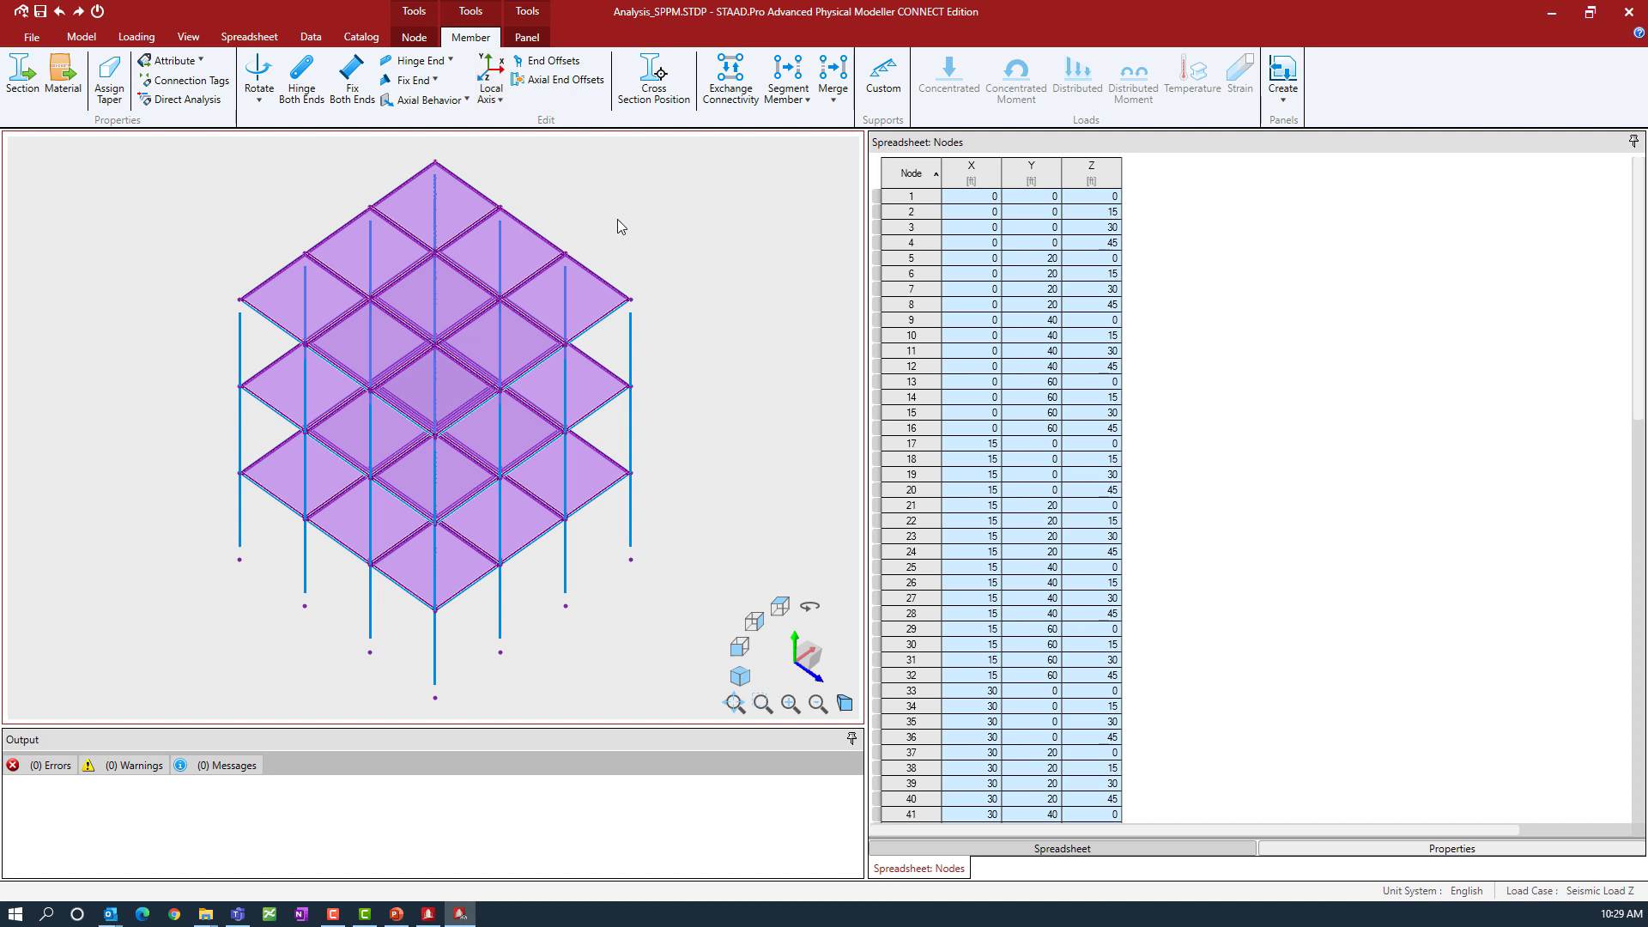
{"action": "left_click", "coordinate": [165, 100]}
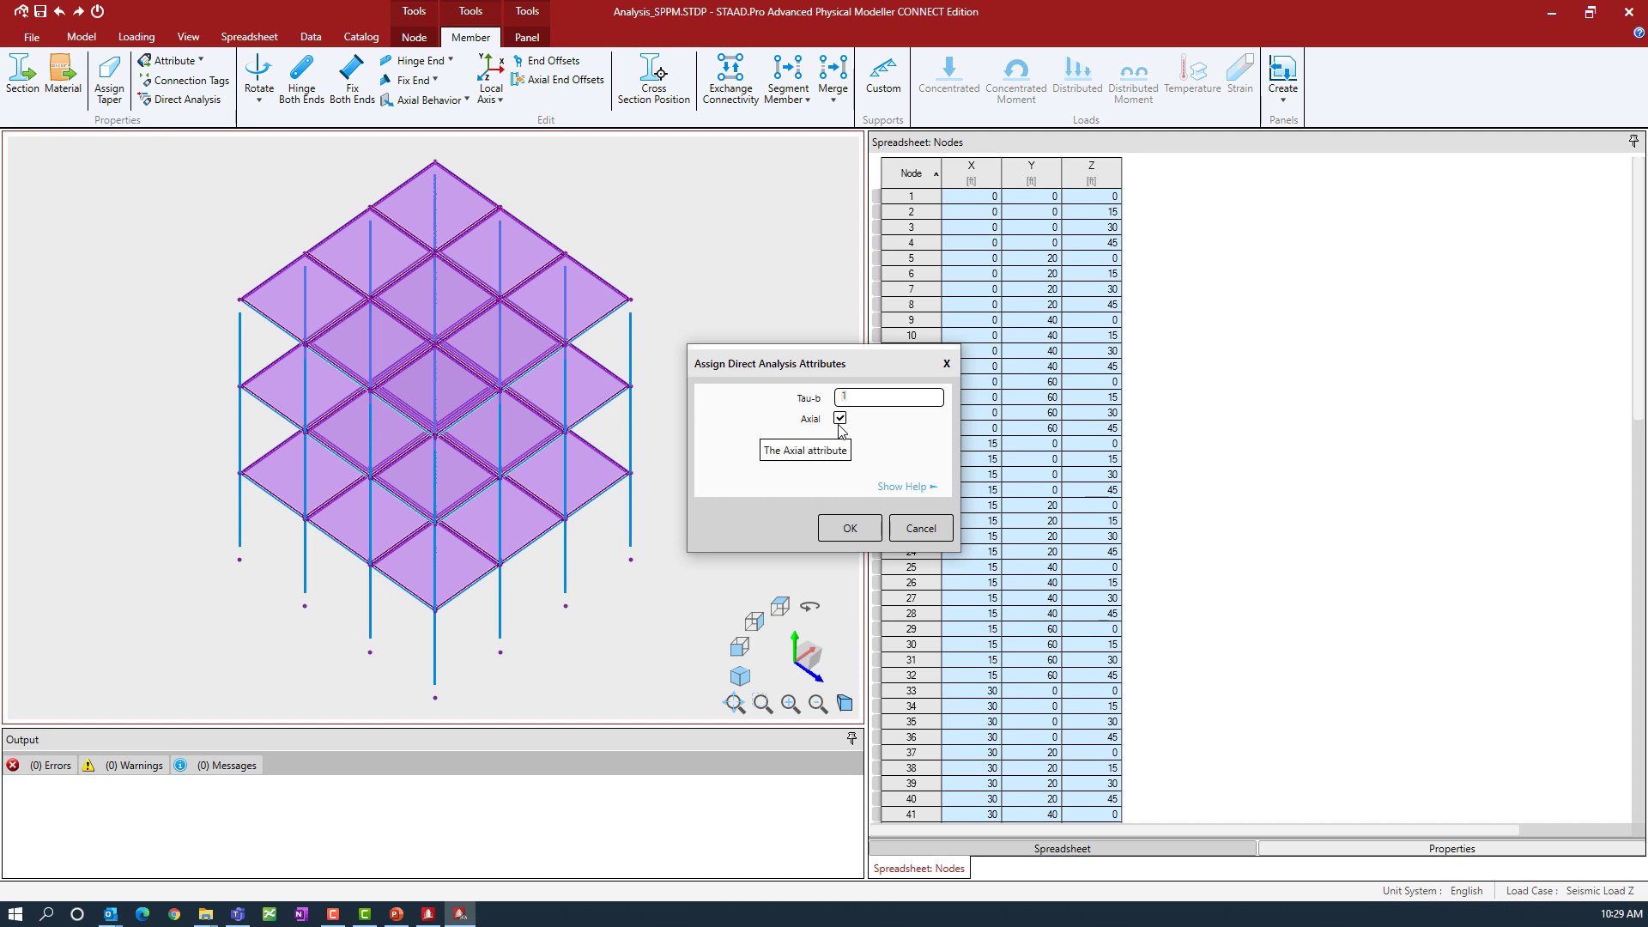
{"action": "left_click", "coordinate": [917, 491]}
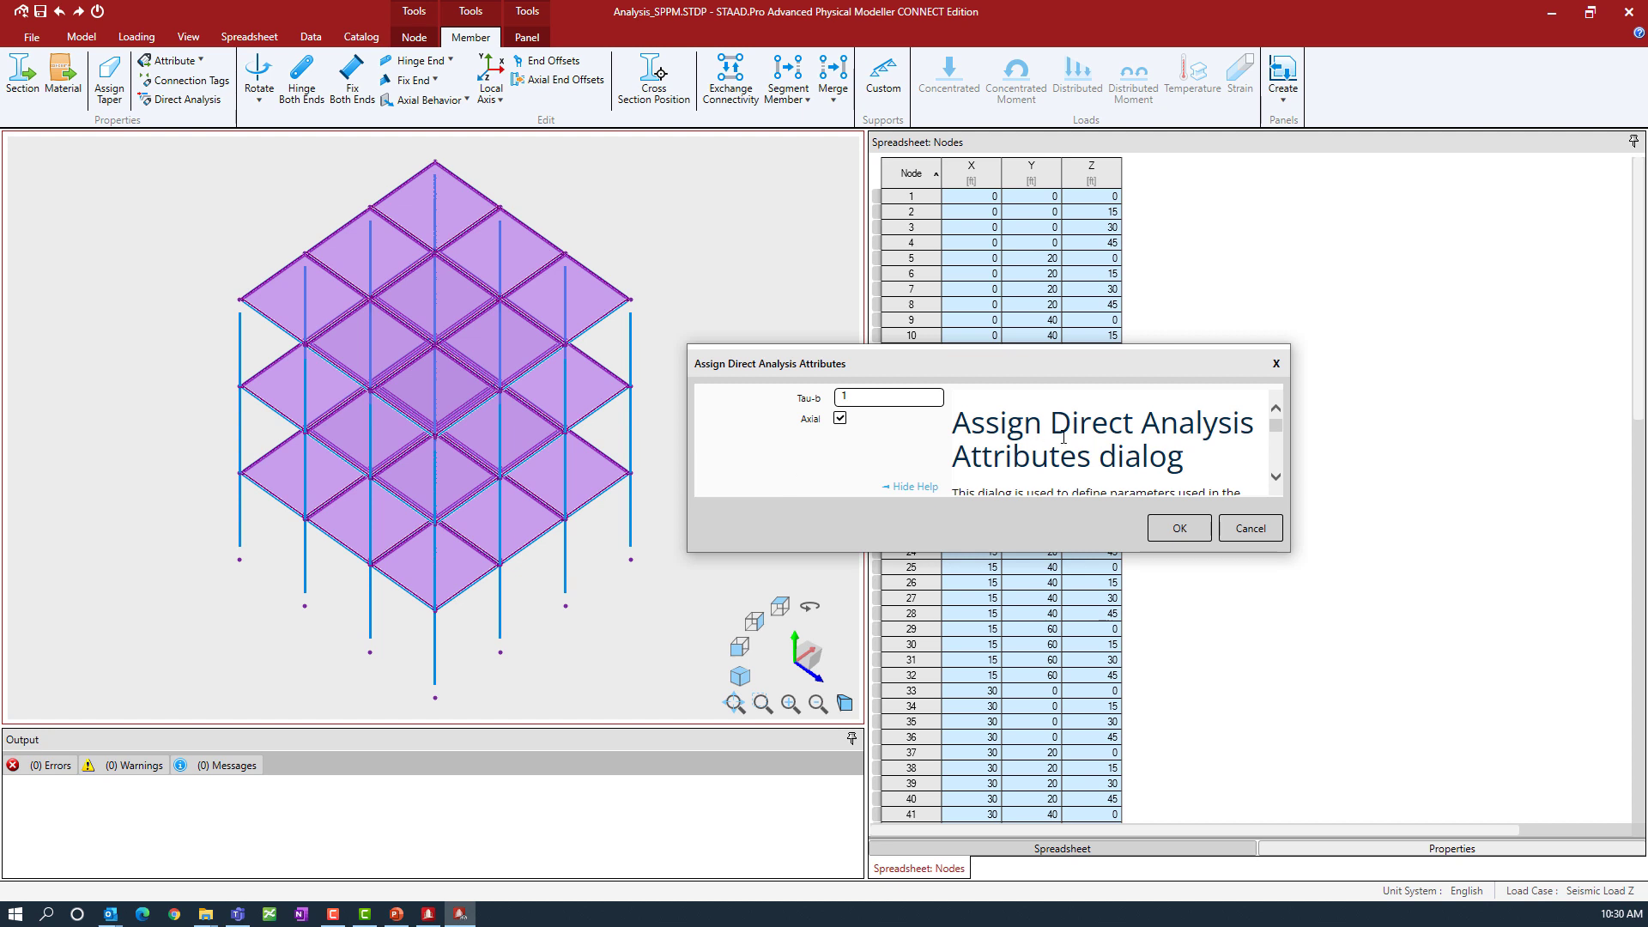
{"action": "scroll", "coordinate": [1063, 438], "scroll_direction": "down", "scroll_amount": 1}
{"action": "scroll", "coordinate": [1062, 437], "scroll_direction": "down", "scroll_amount": 4}
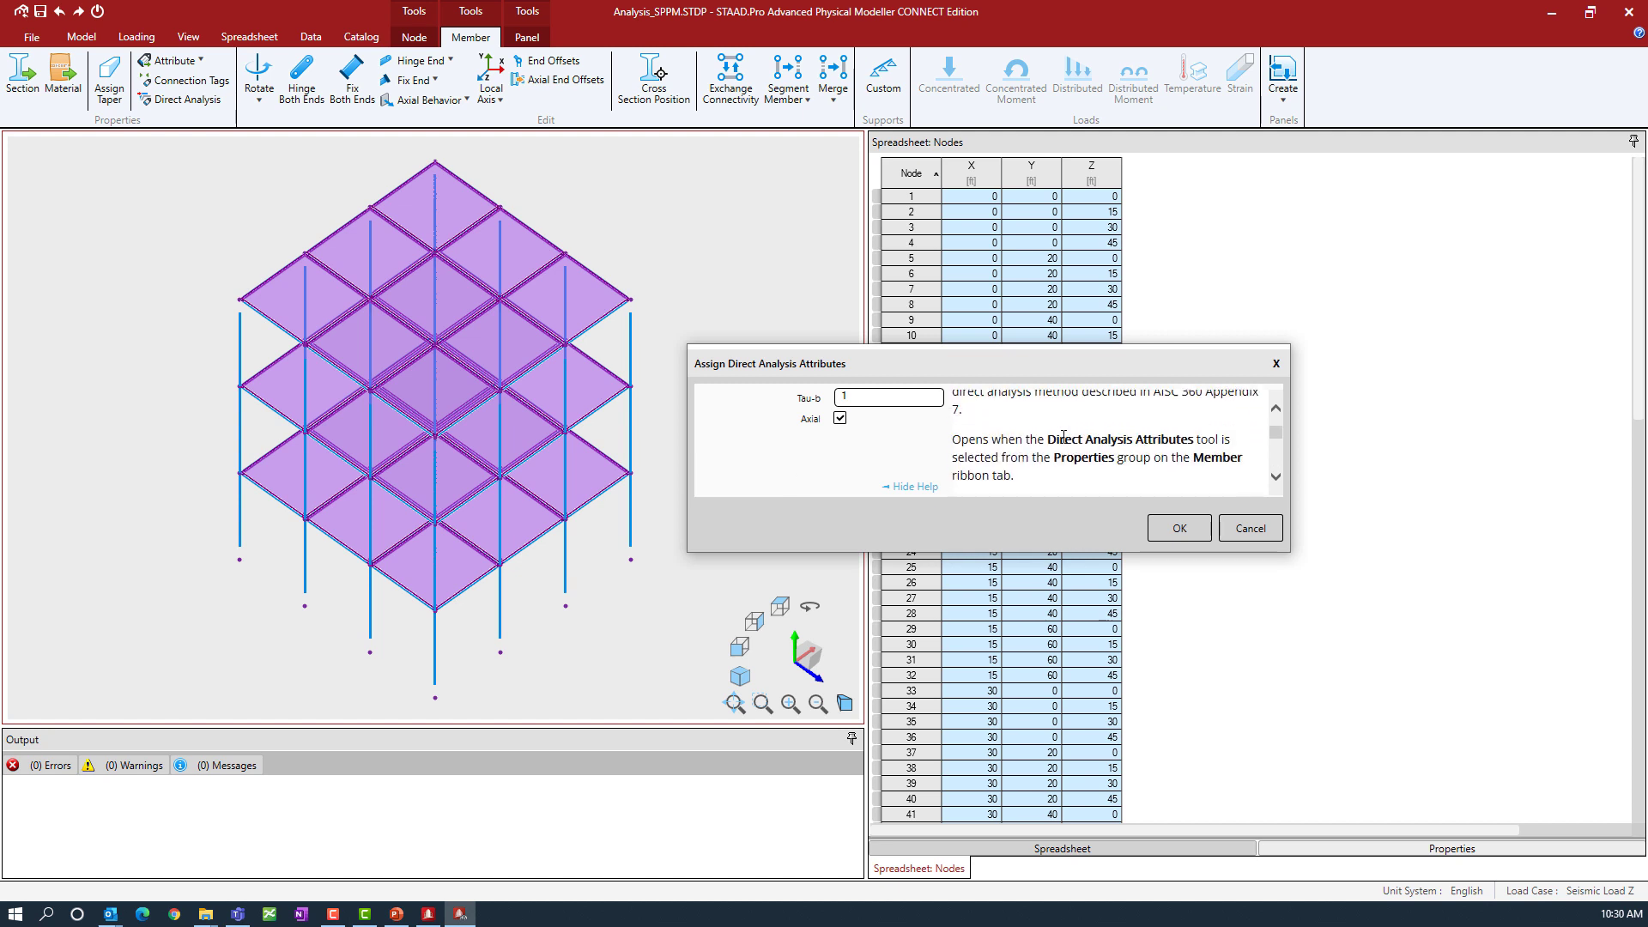
{"action": "scroll", "coordinate": [1067, 434], "scroll_direction": "down", "scroll_amount": 3}
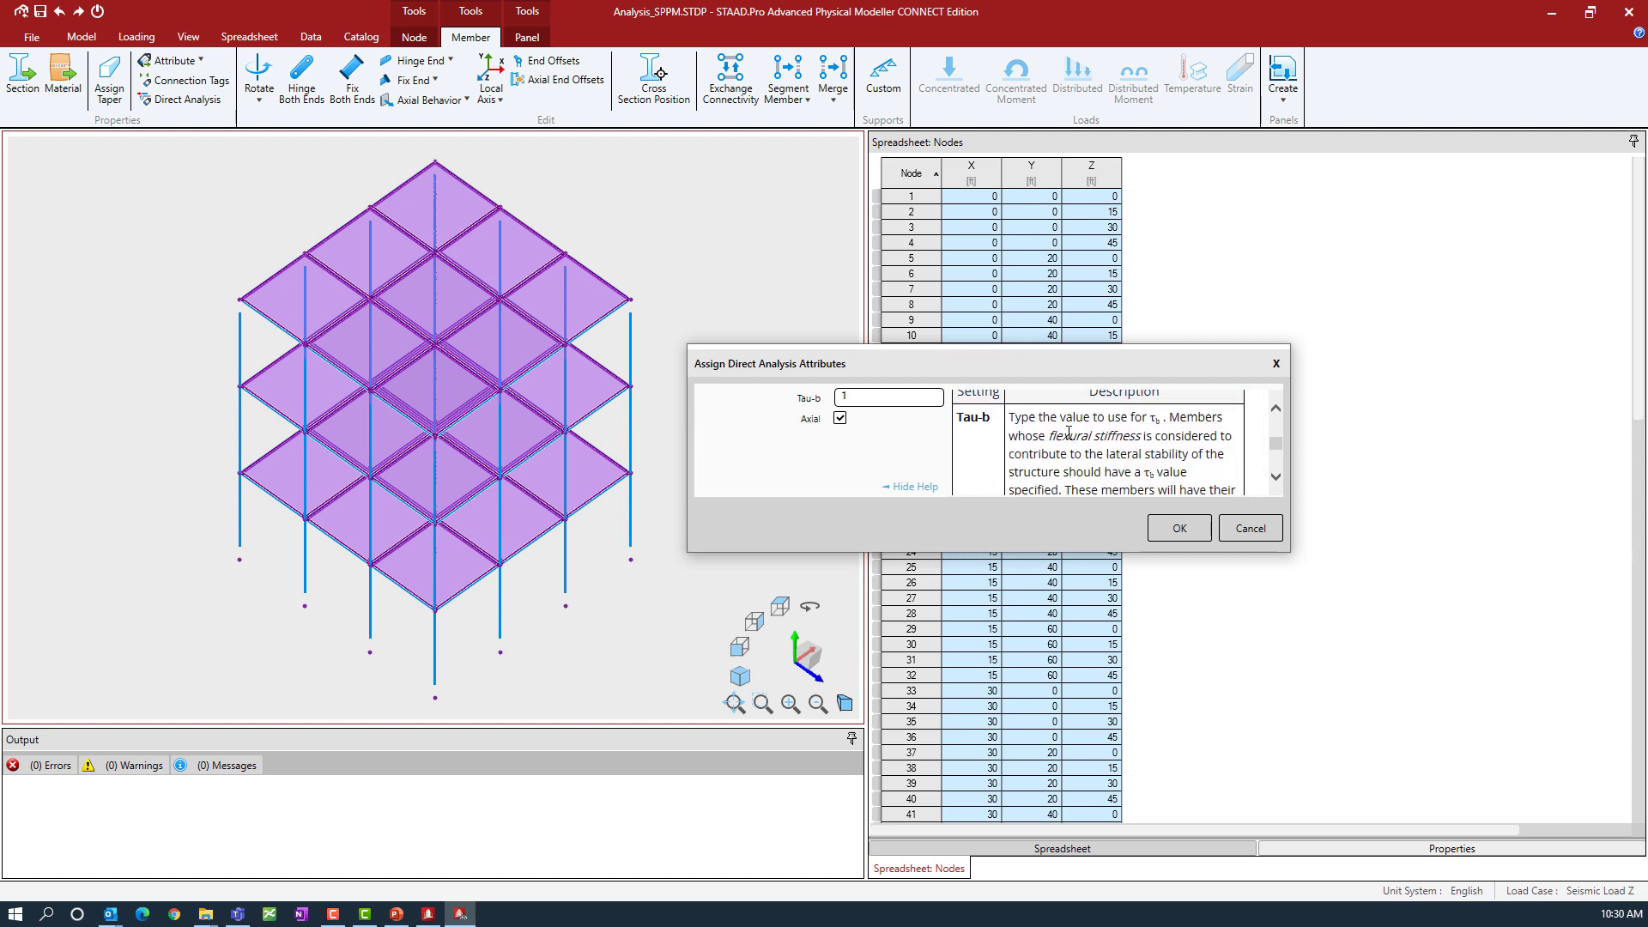
{"action": "scroll", "coordinate": [1069, 433], "scroll_direction": "down", "scroll_amount": 4}
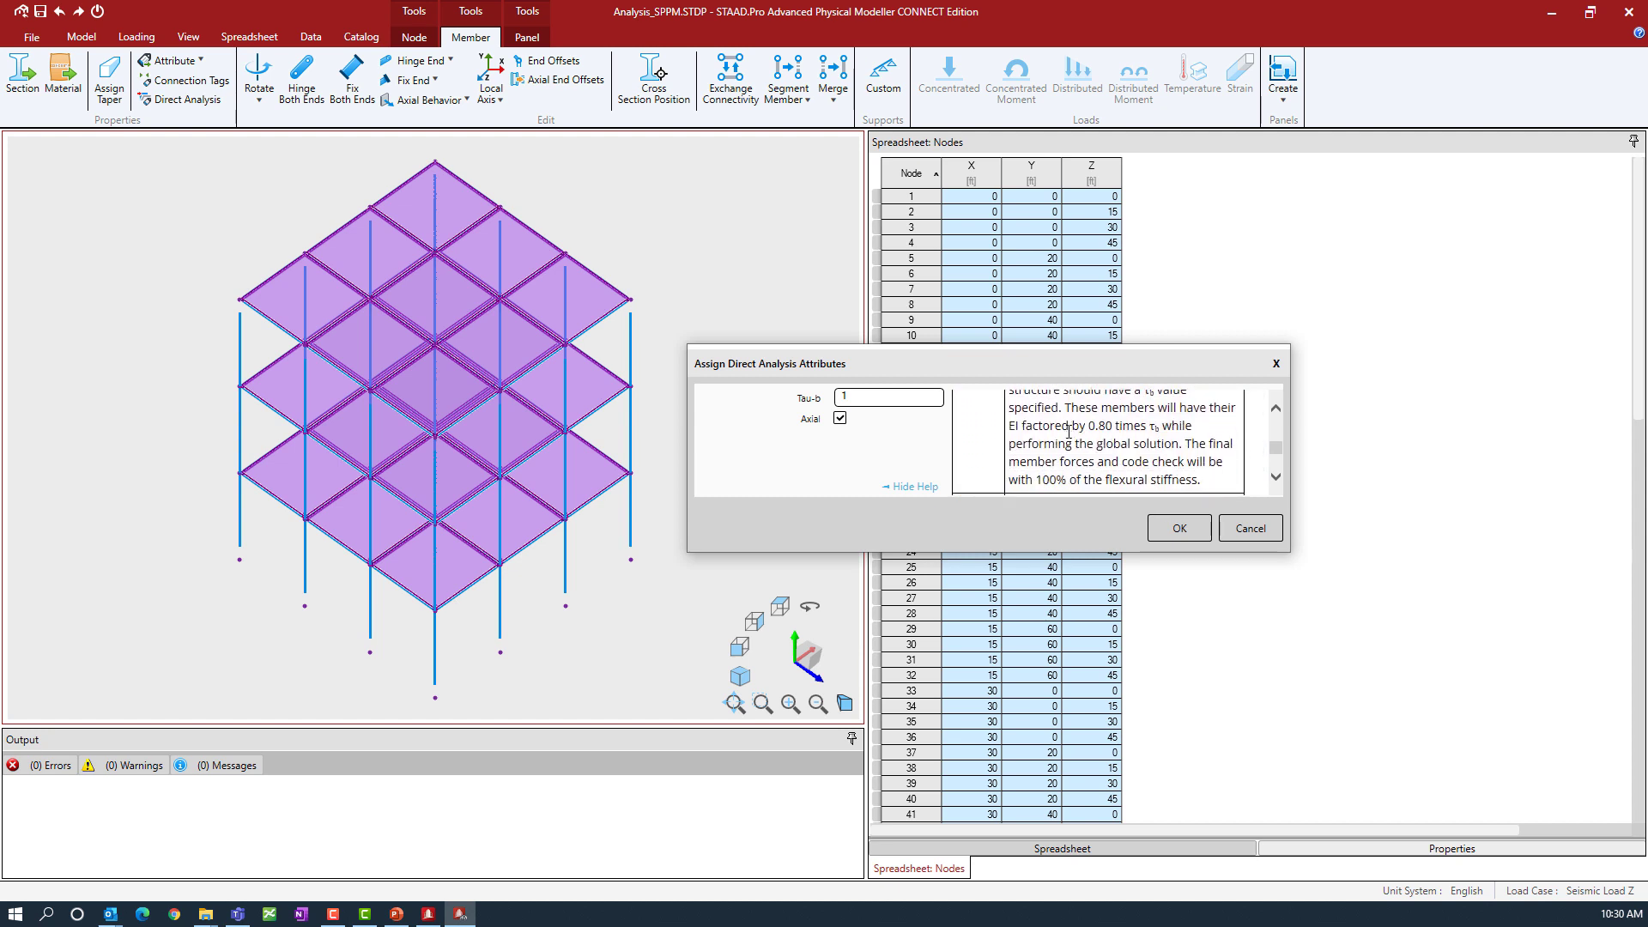
{"action": "scroll", "coordinate": [1070, 425], "scroll_direction": "down", "scroll_amount": 1}
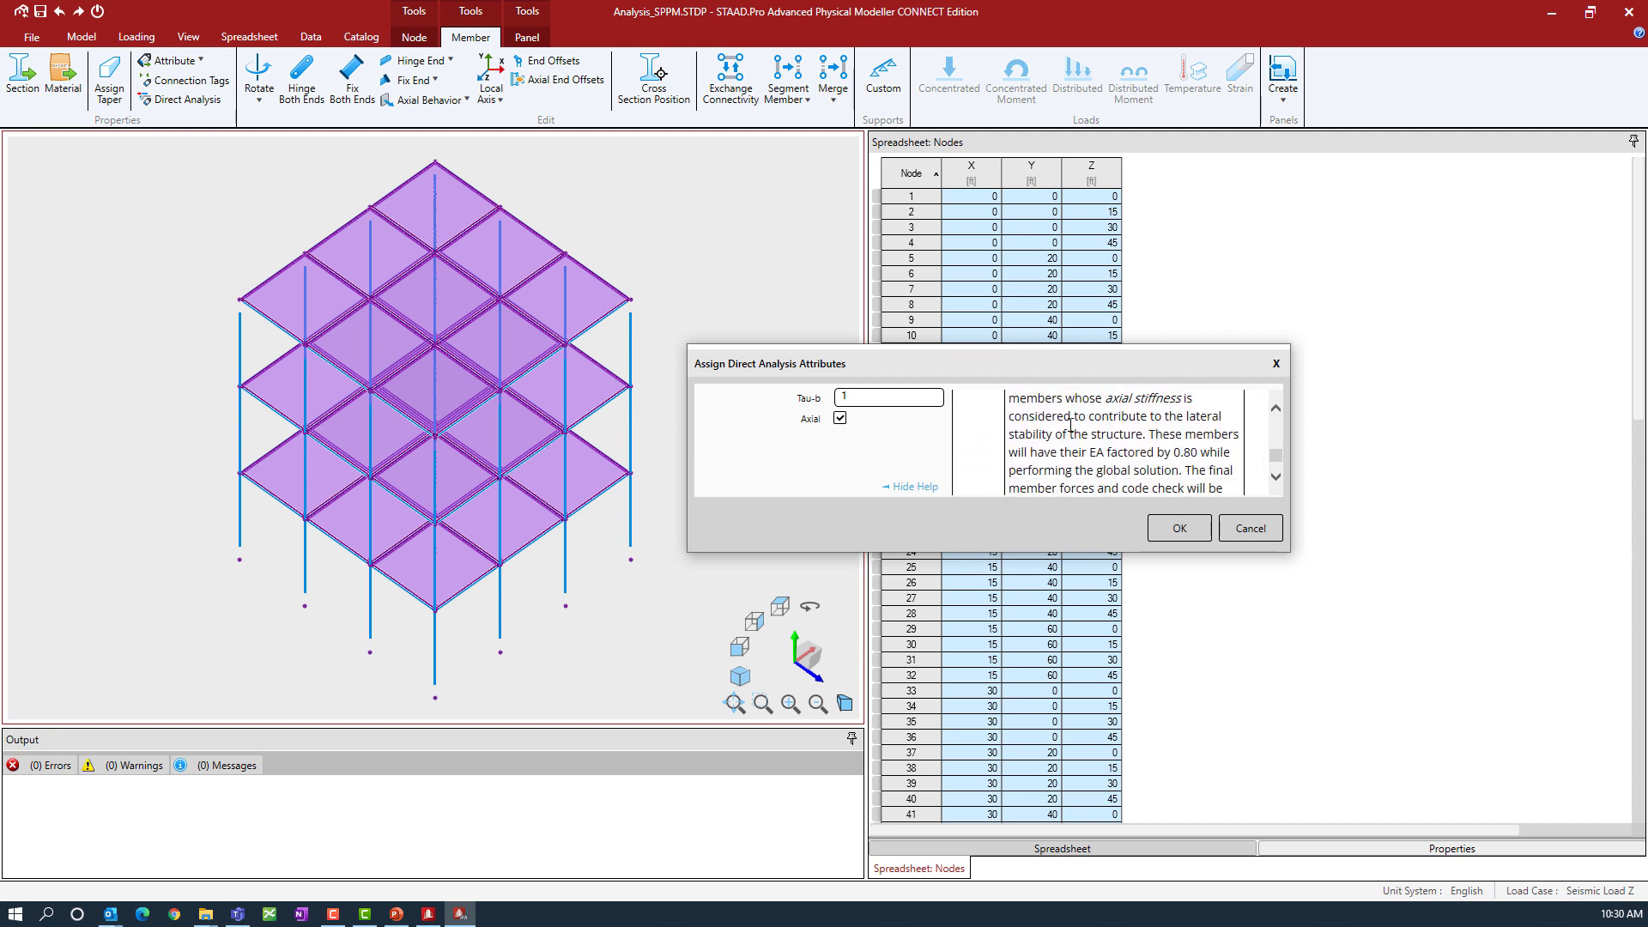
{"action": "scroll", "coordinate": [1070, 427], "scroll_direction": "down", "scroll_amount": 2}
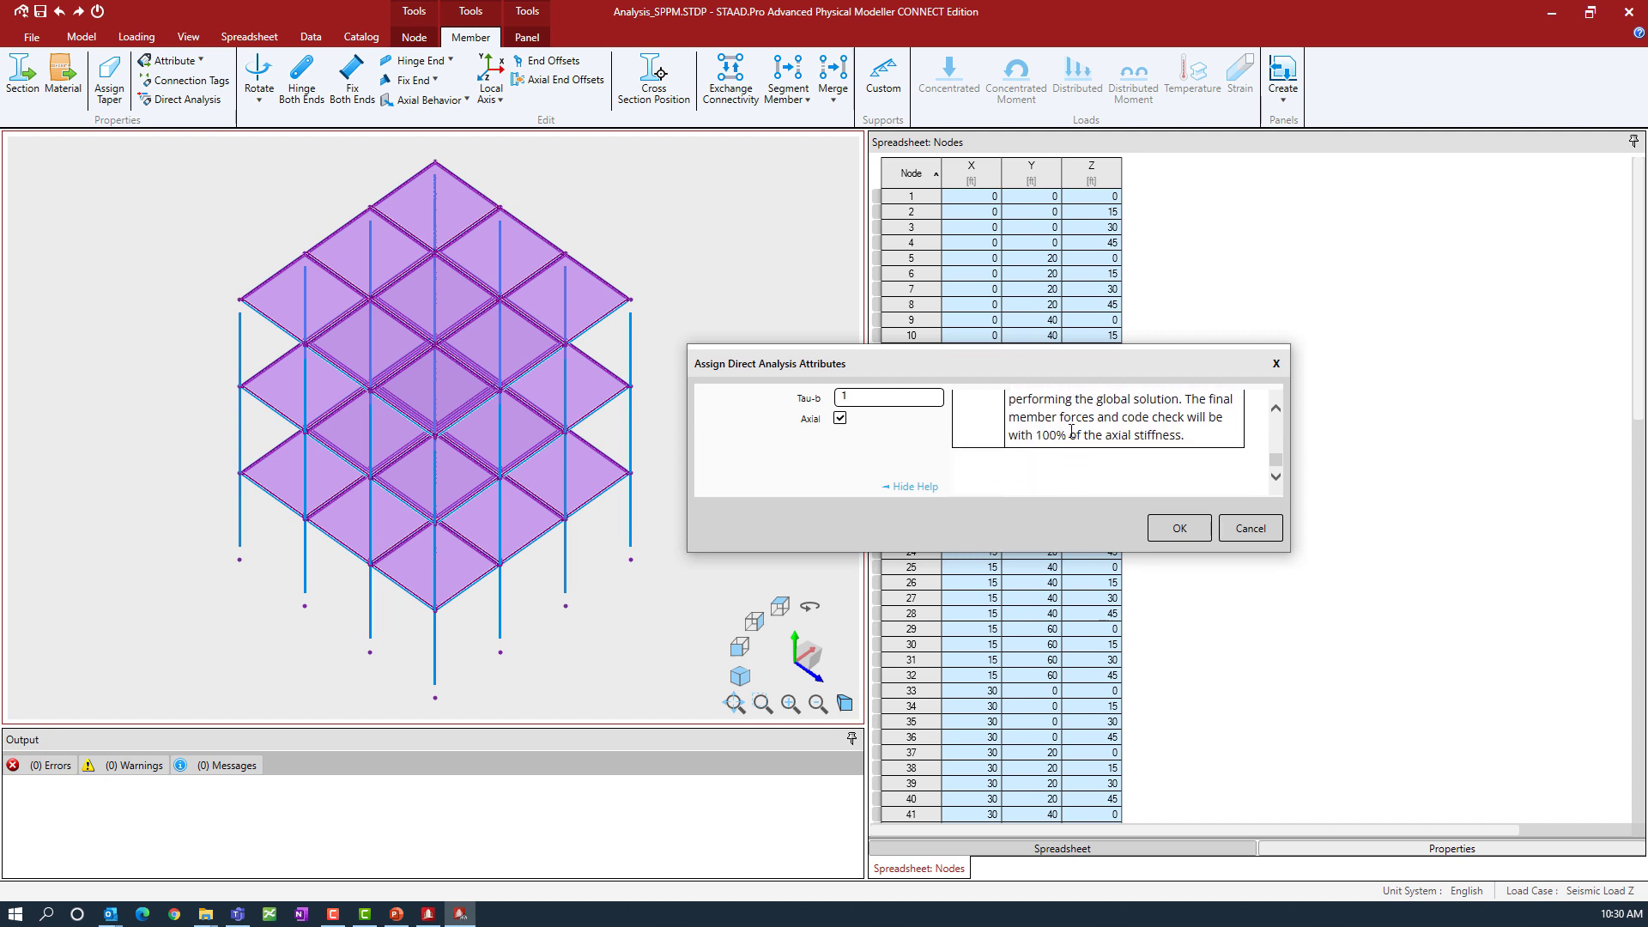
{"action": "left_click", "coordinate": [1172, 531]}
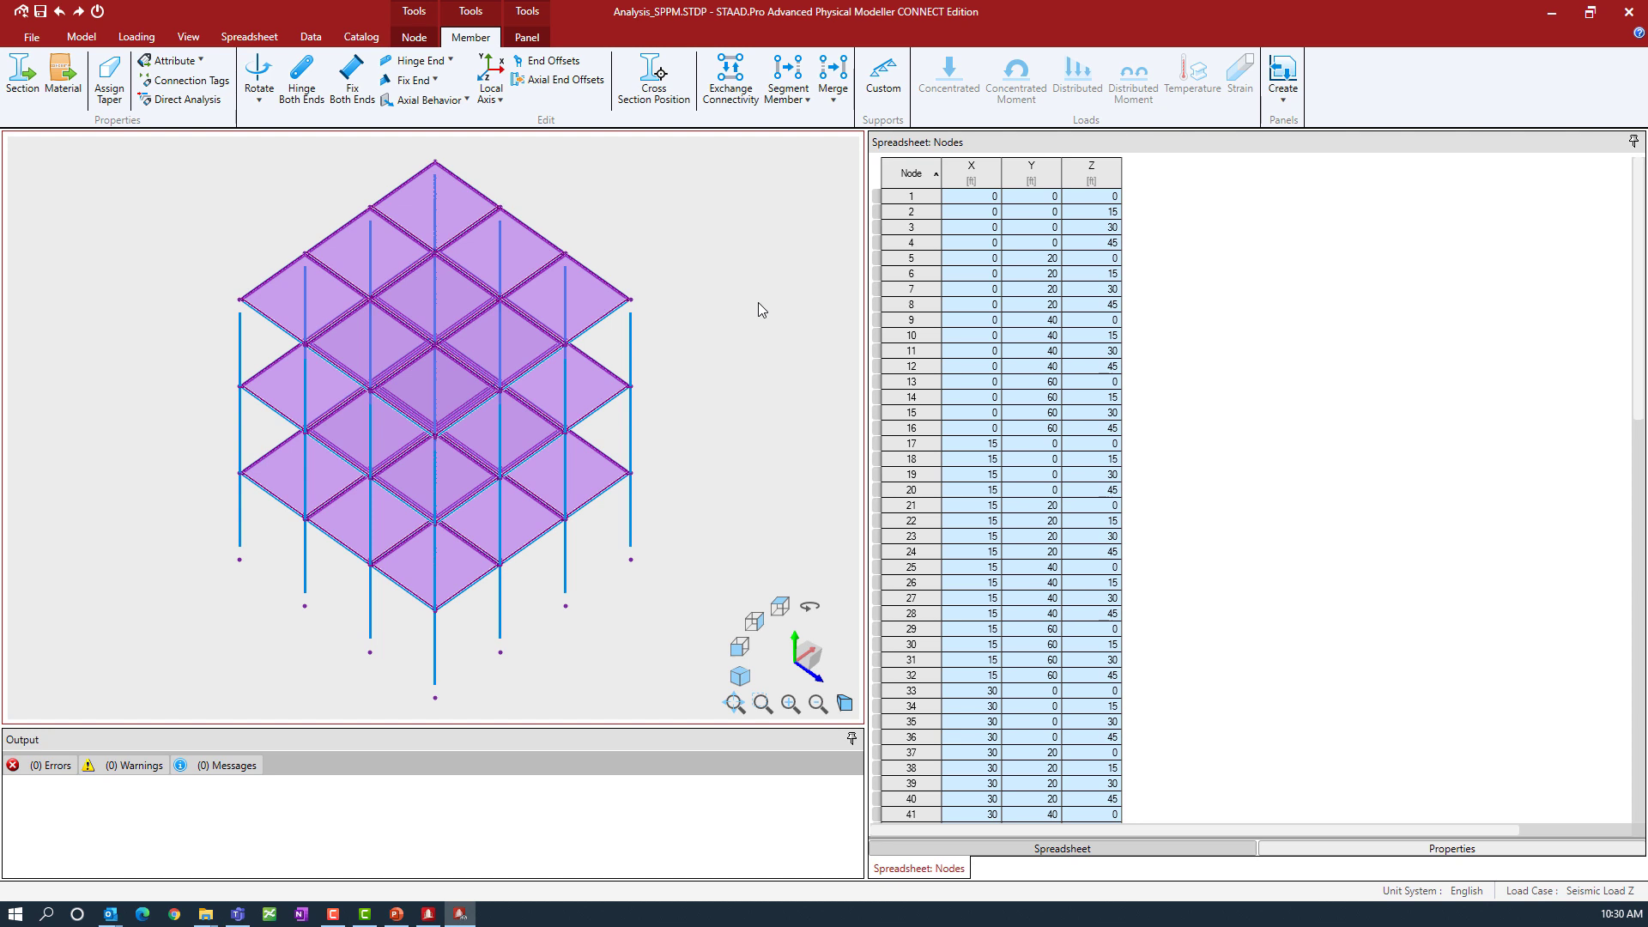
{"action": "left_click", "coordinate": [249, 37]}
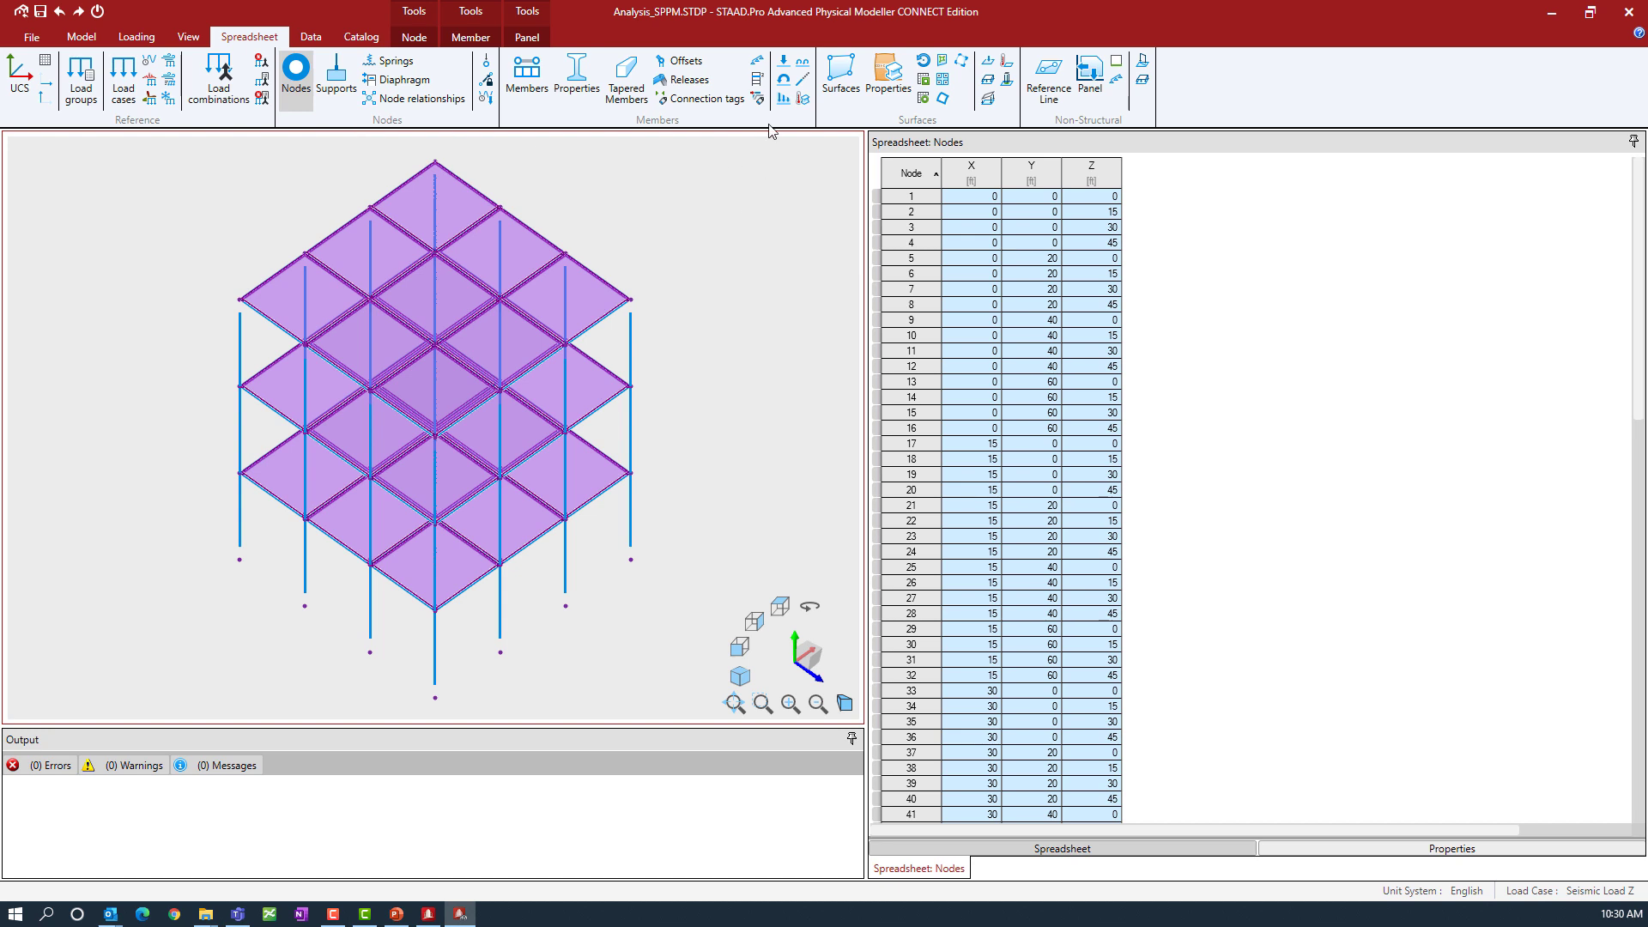
{"action": "left_click", "coordinate": [757, 100]}
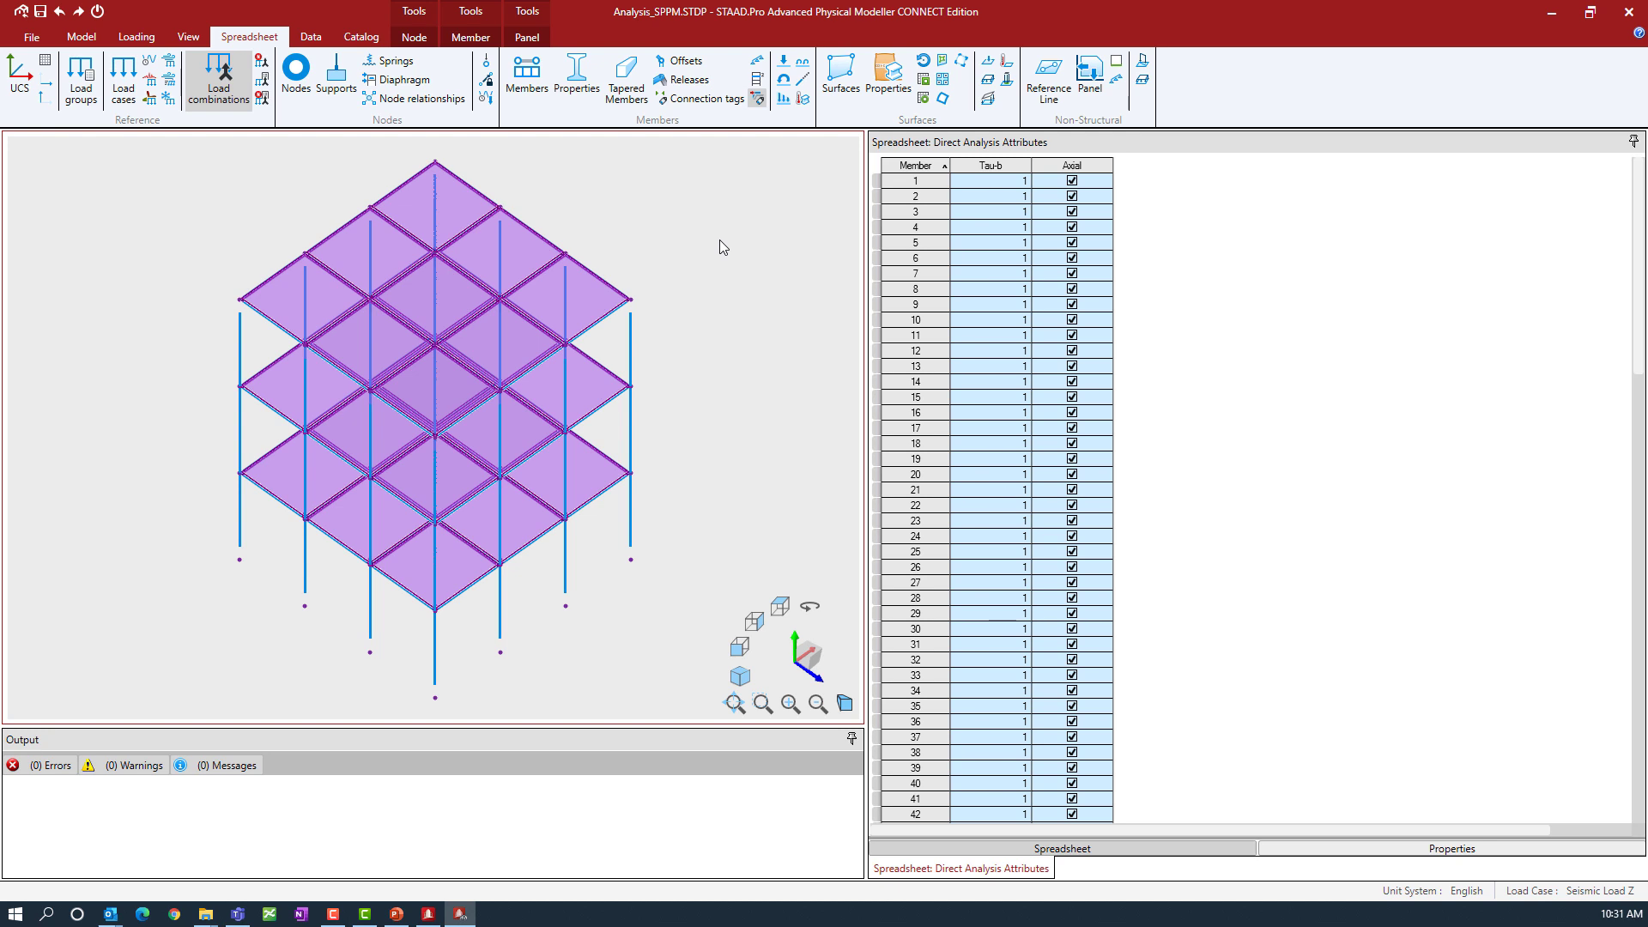
Step: Set up automatic ASCE7-16 StrengthDesignL0<100psf combinations including notional loads at factor 0.002, and check the code's notional load configuration
{"action": "left_click", "coordinate": [136, 38]}
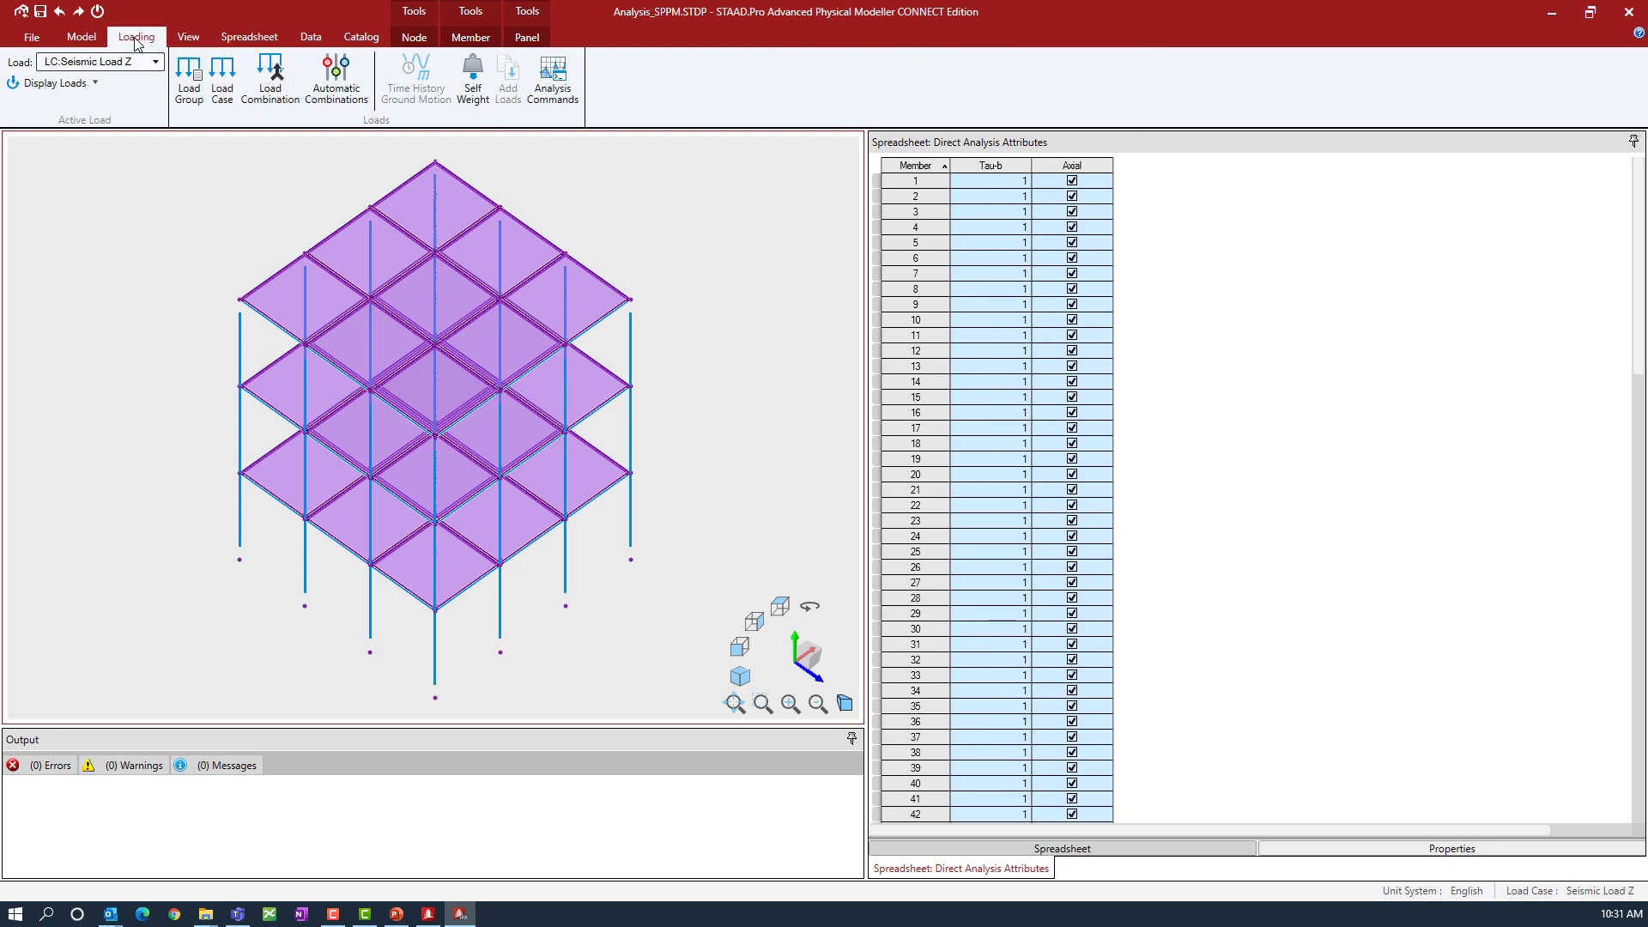
{"action": "left_click", "coordinate": [331, 95]}
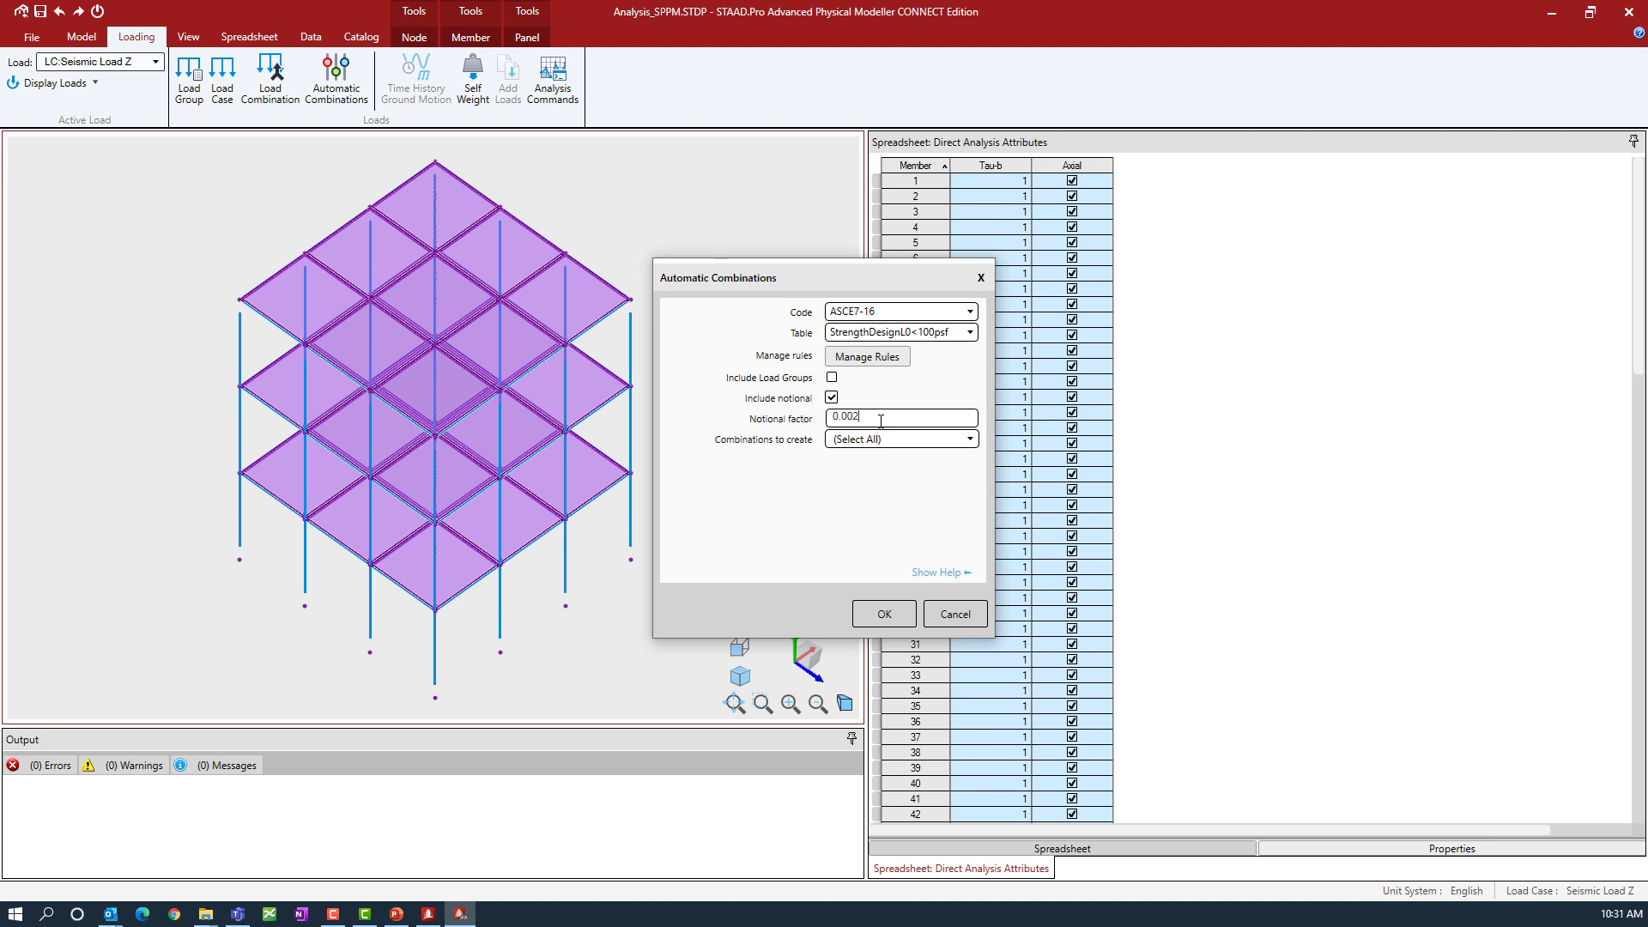
{"action": "left_click", "coordinate": [854, 358]}
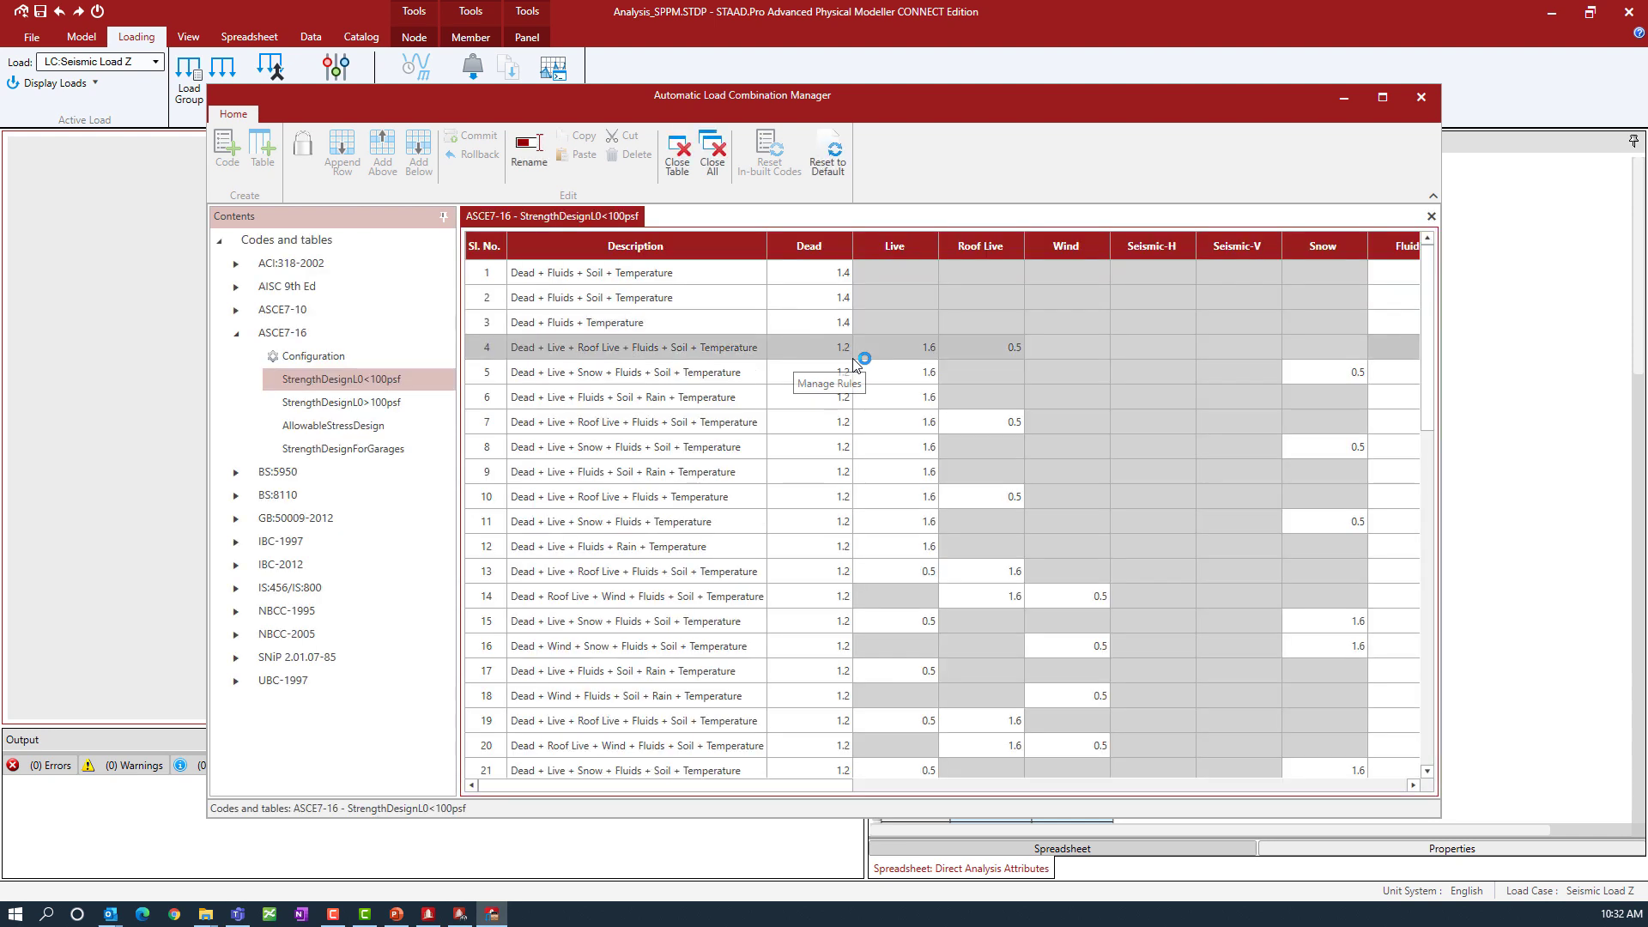
{"action": "left_click", "coordinate": [316, 359]}
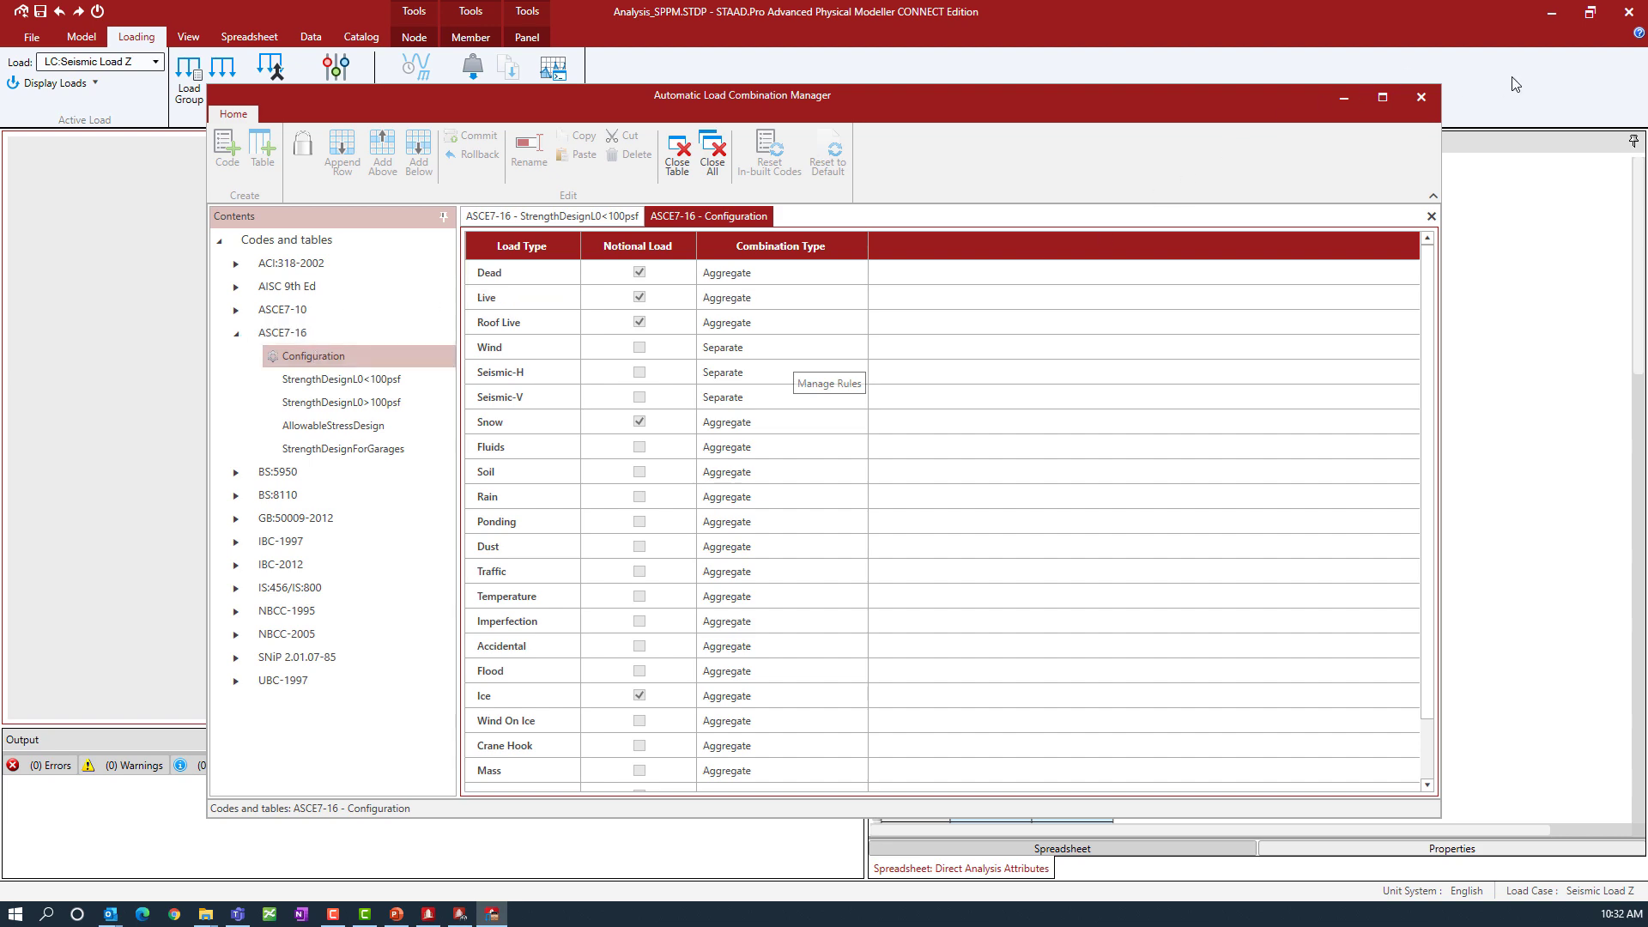
{"action": "left_click", "coordinate": [1421, 97]}
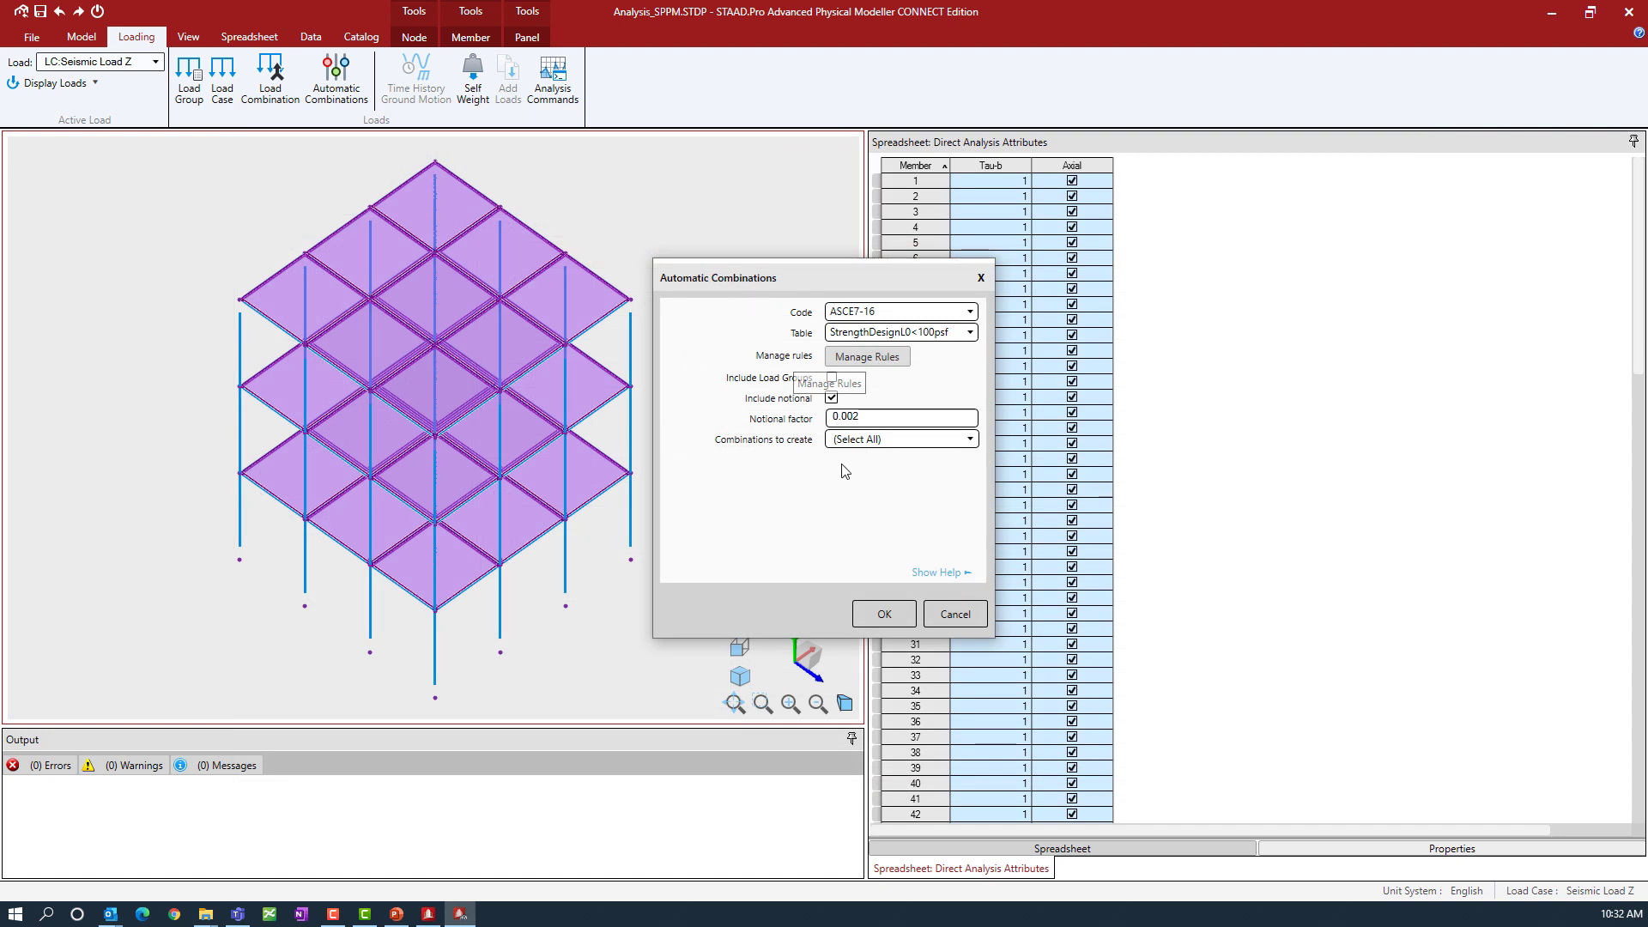
Step: Generate all the automatic load combinations and list their notional load factors and directions in a table
{"action": "left_click", "coordinate": [882, 612]}
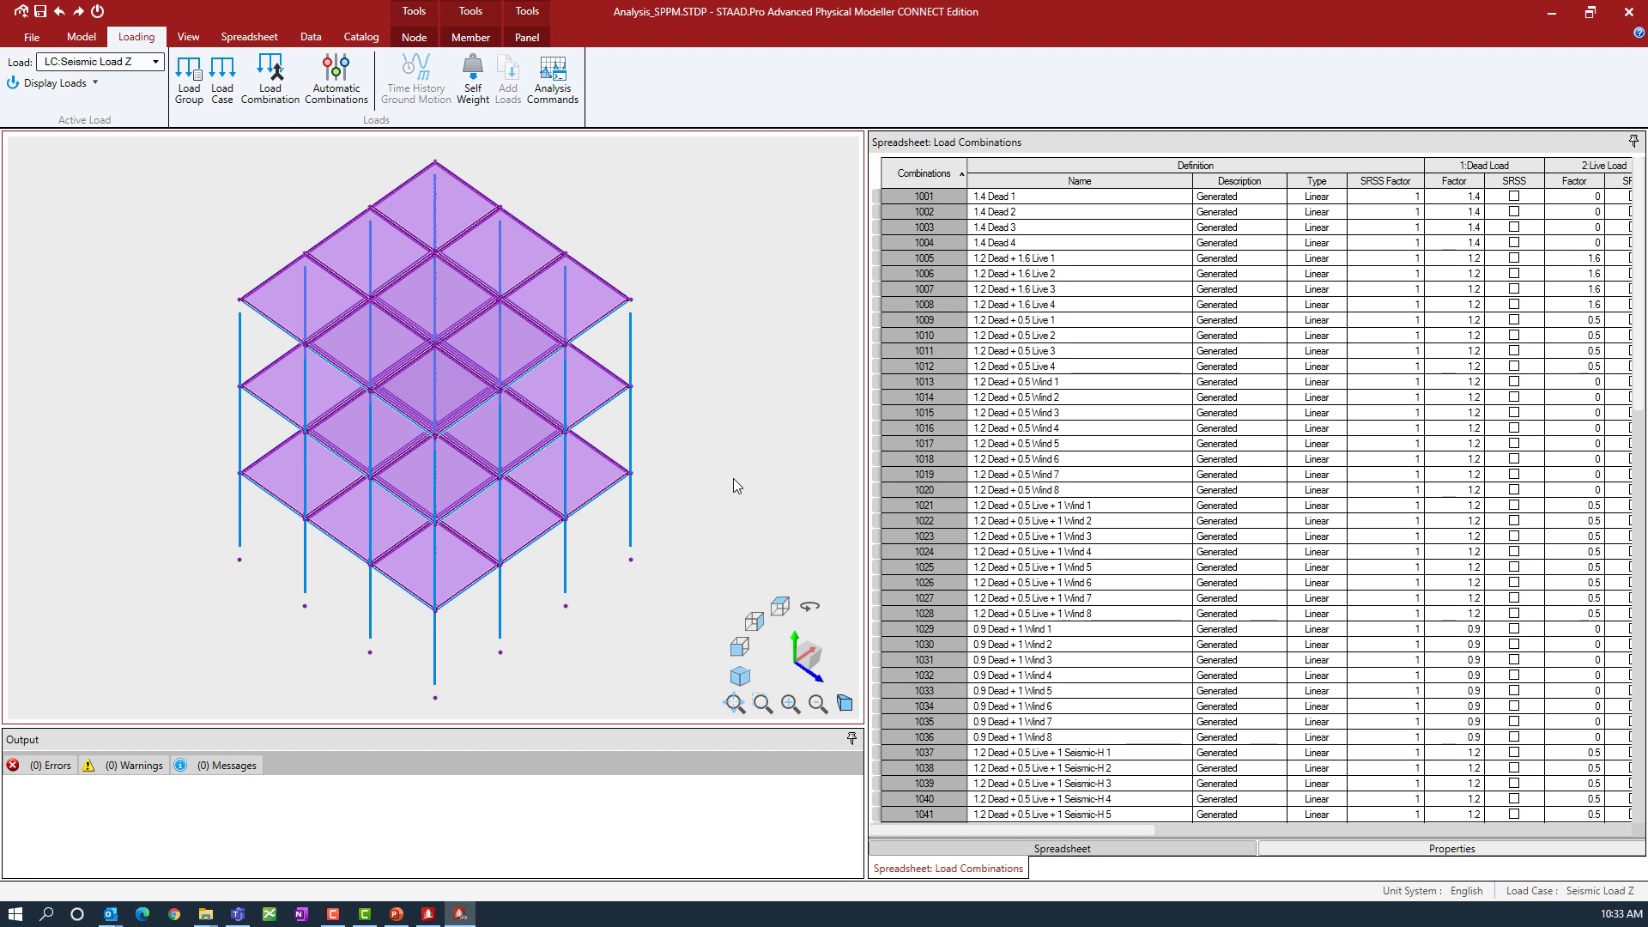
{"action": "left_click", "coordinate": [258, 43]}
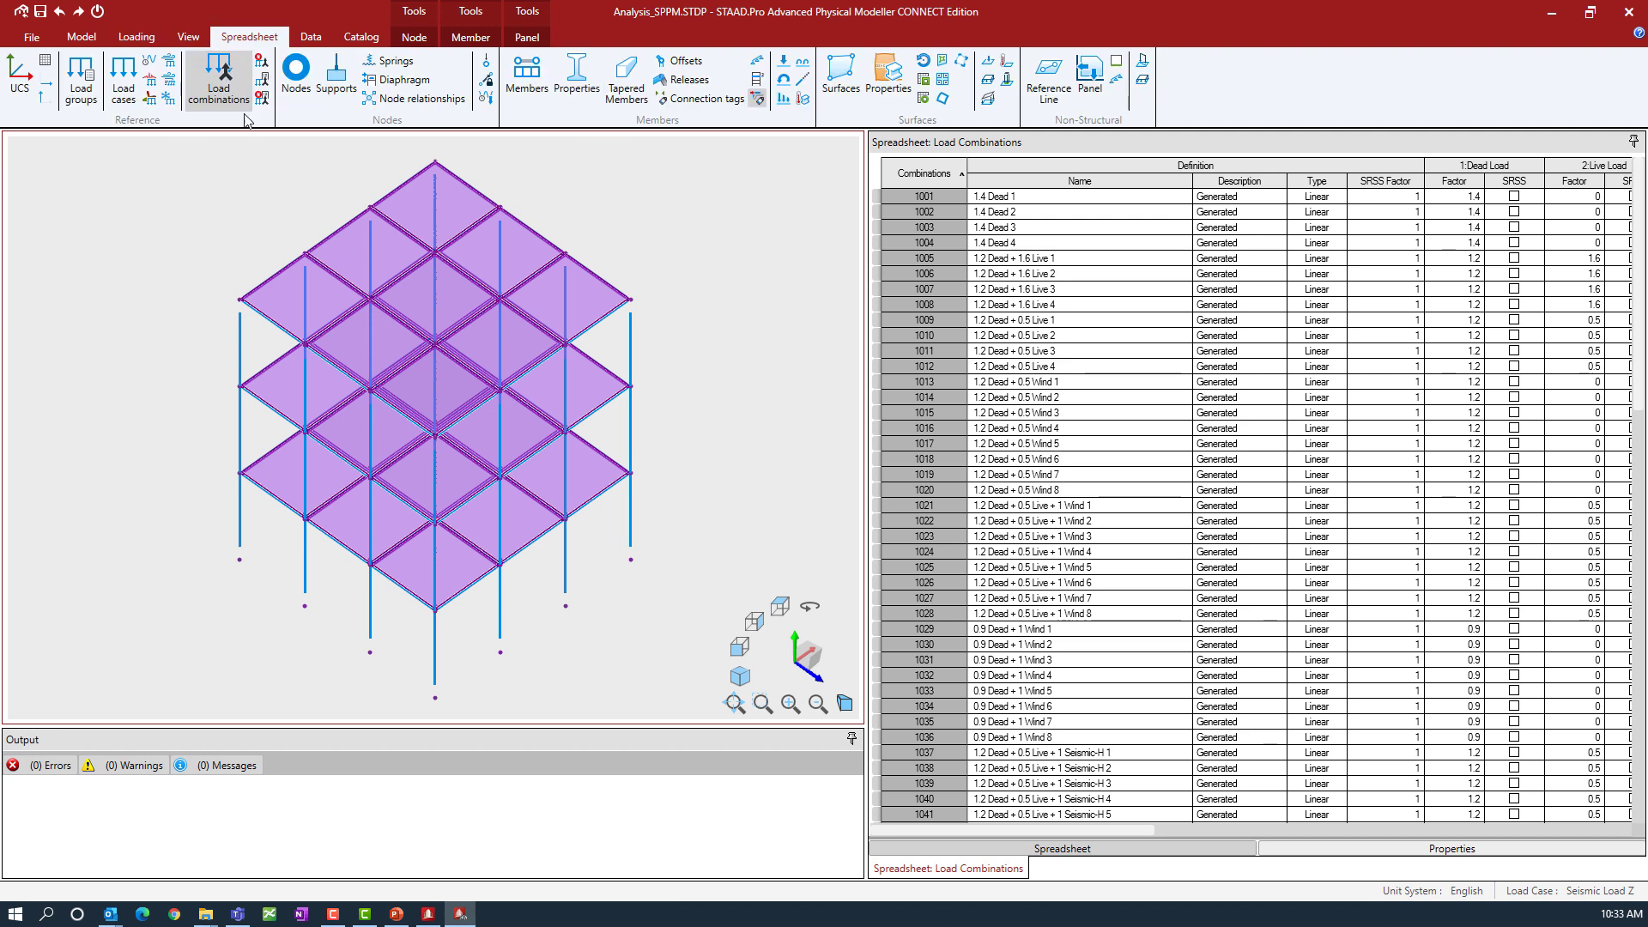
{"action": "left_click", "coordinate": [261, 61]}
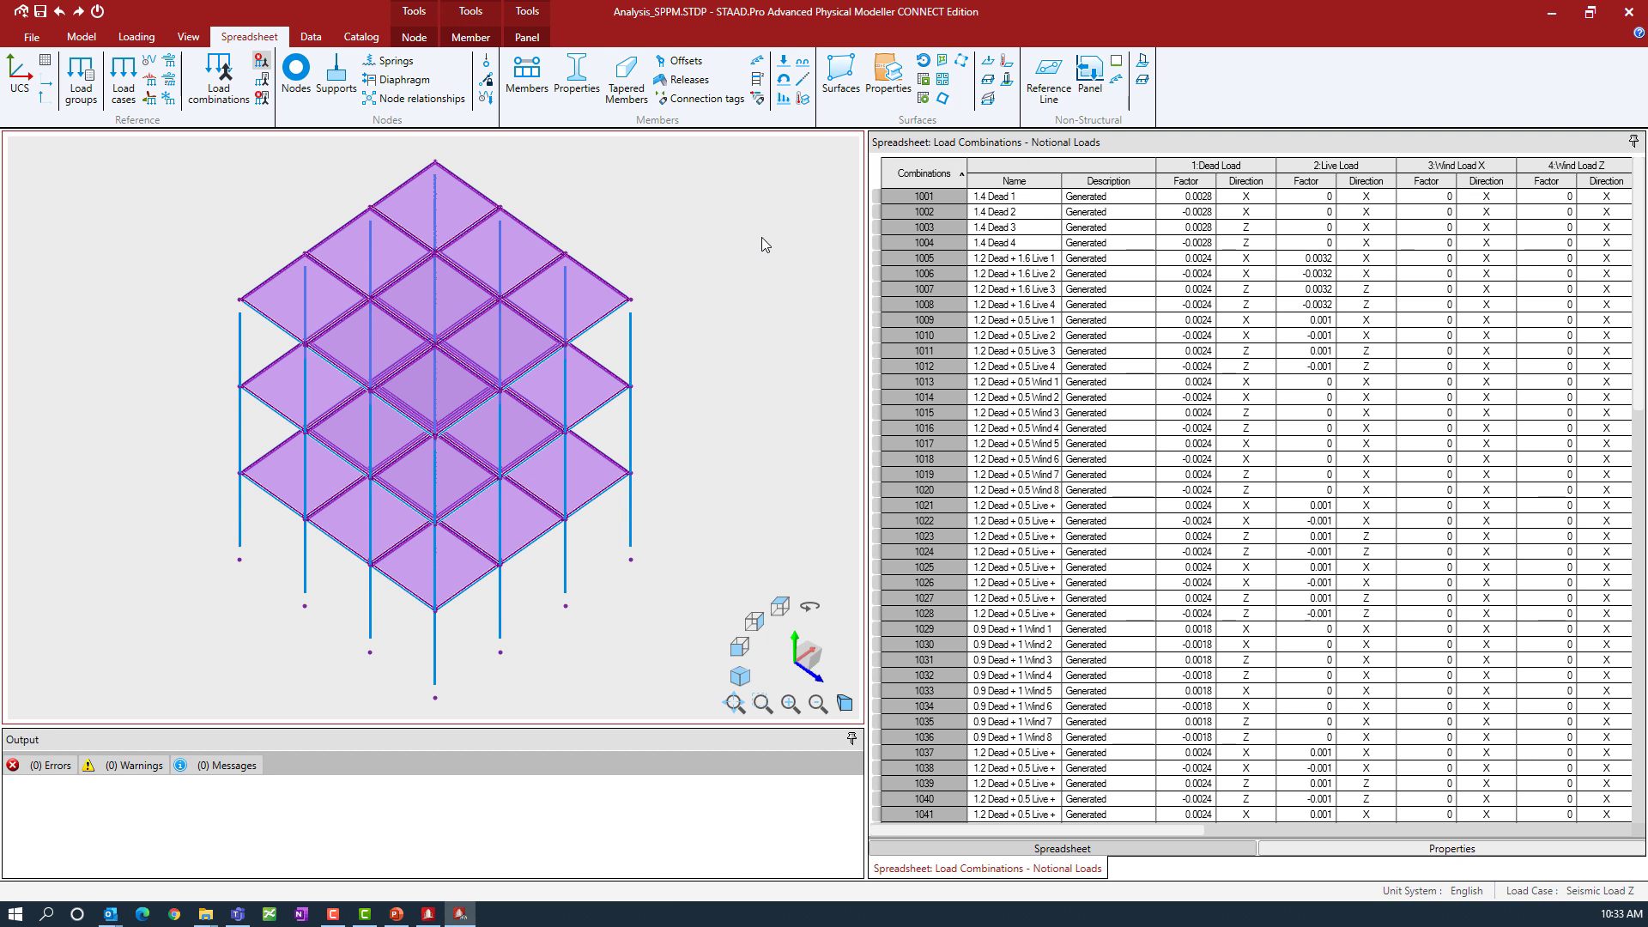
Step: Configure the analysis model options to create combinations as REPEAT Primary Load Cases, with analytical combination numbering starting from 1001
{"action": "left_click", "coordinate": [311, 37]}
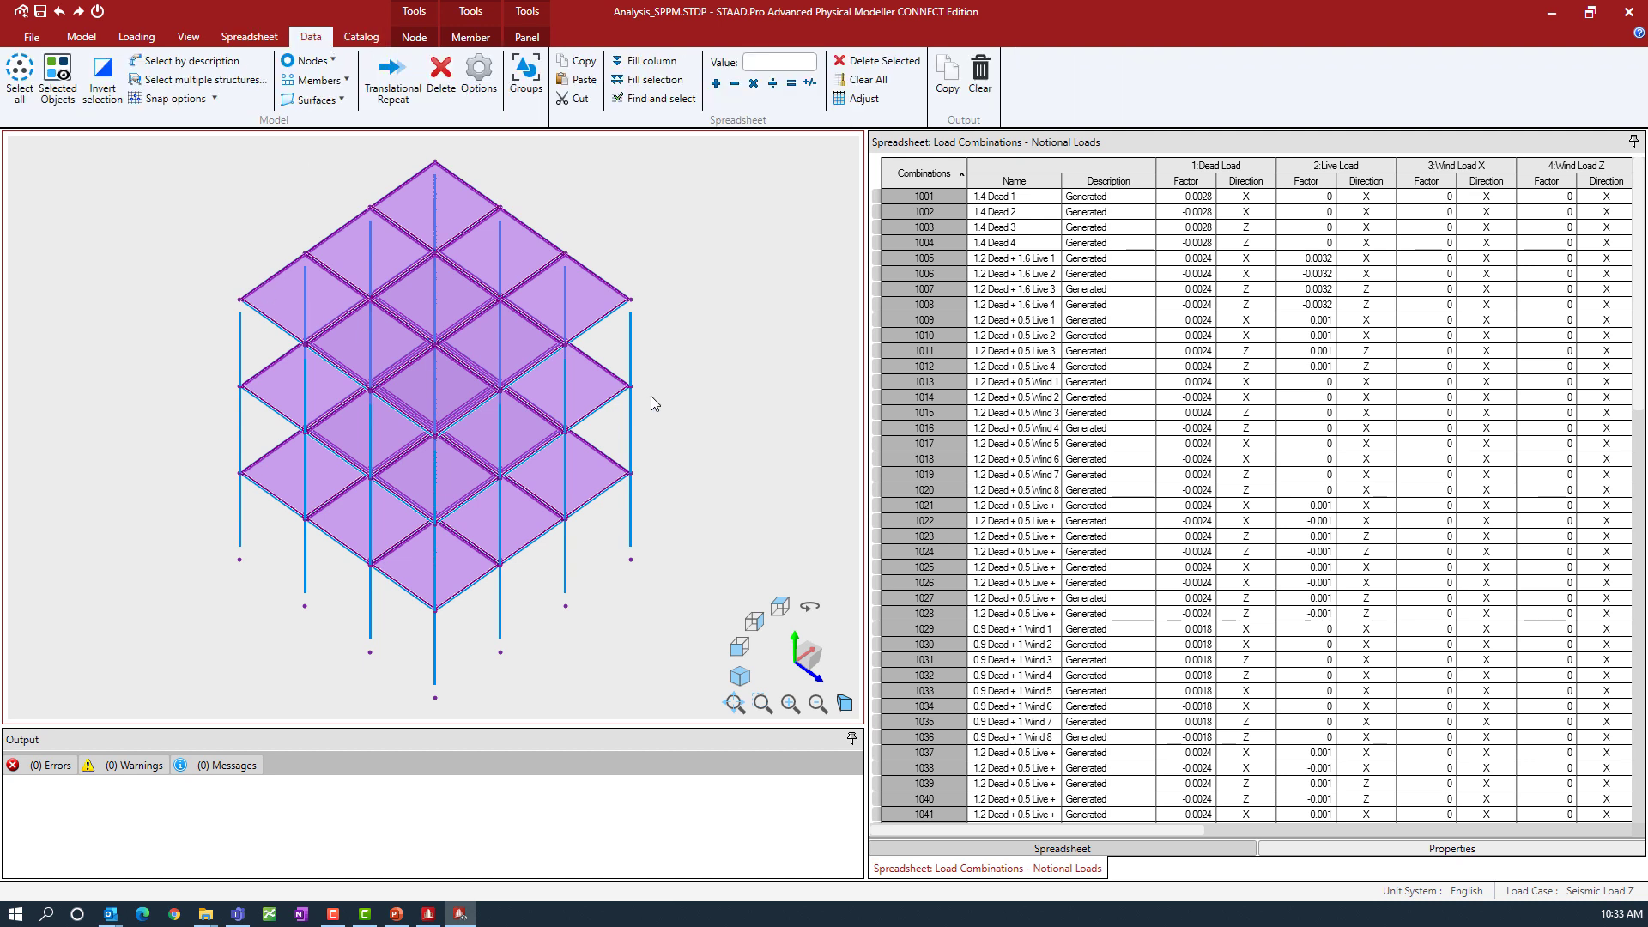
{"action": "left_click", "coordinate": [492, 79]}
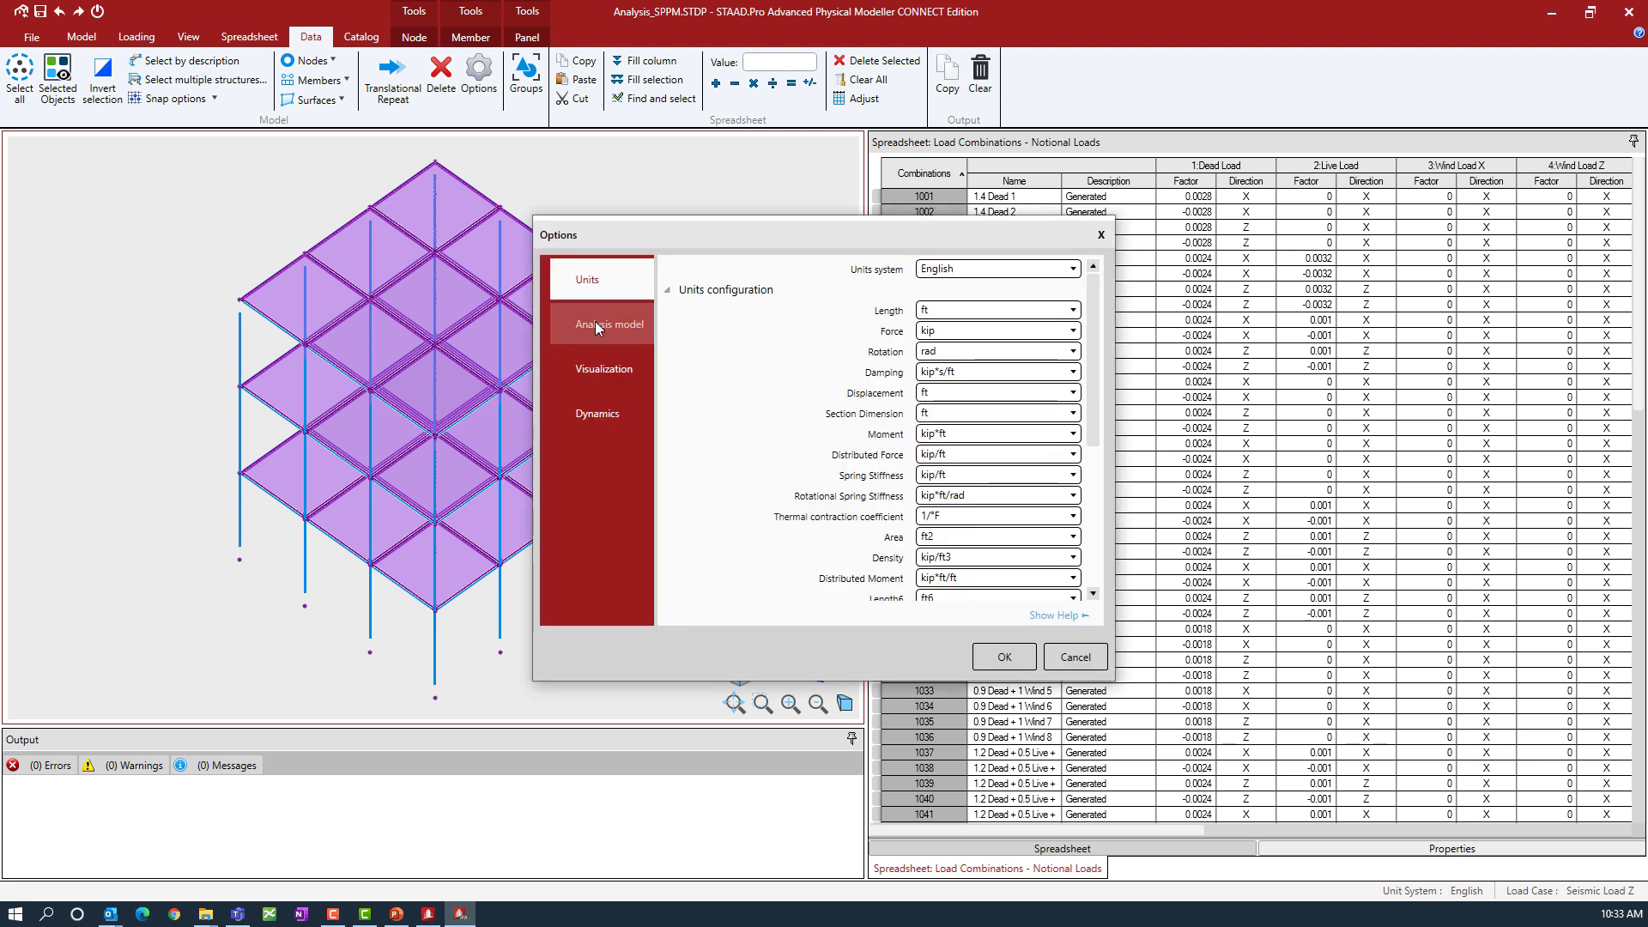
{"action": "left_click", "coordinate": [595, 324]}
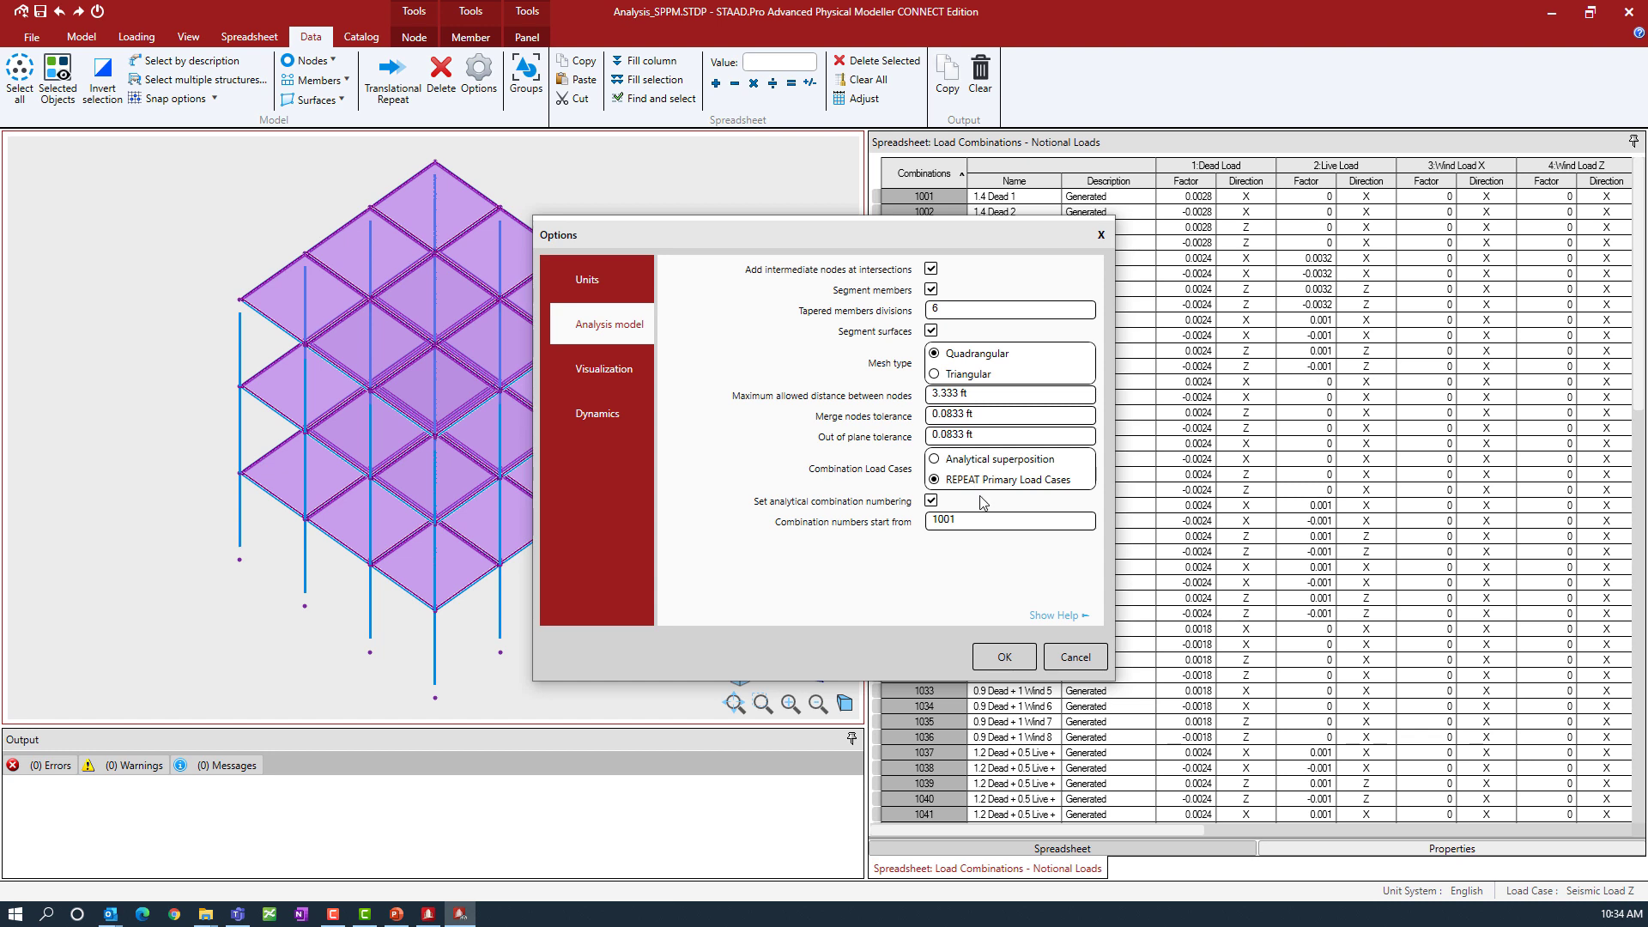
{"action": "left_click", "coordinate": [1004, 657]}
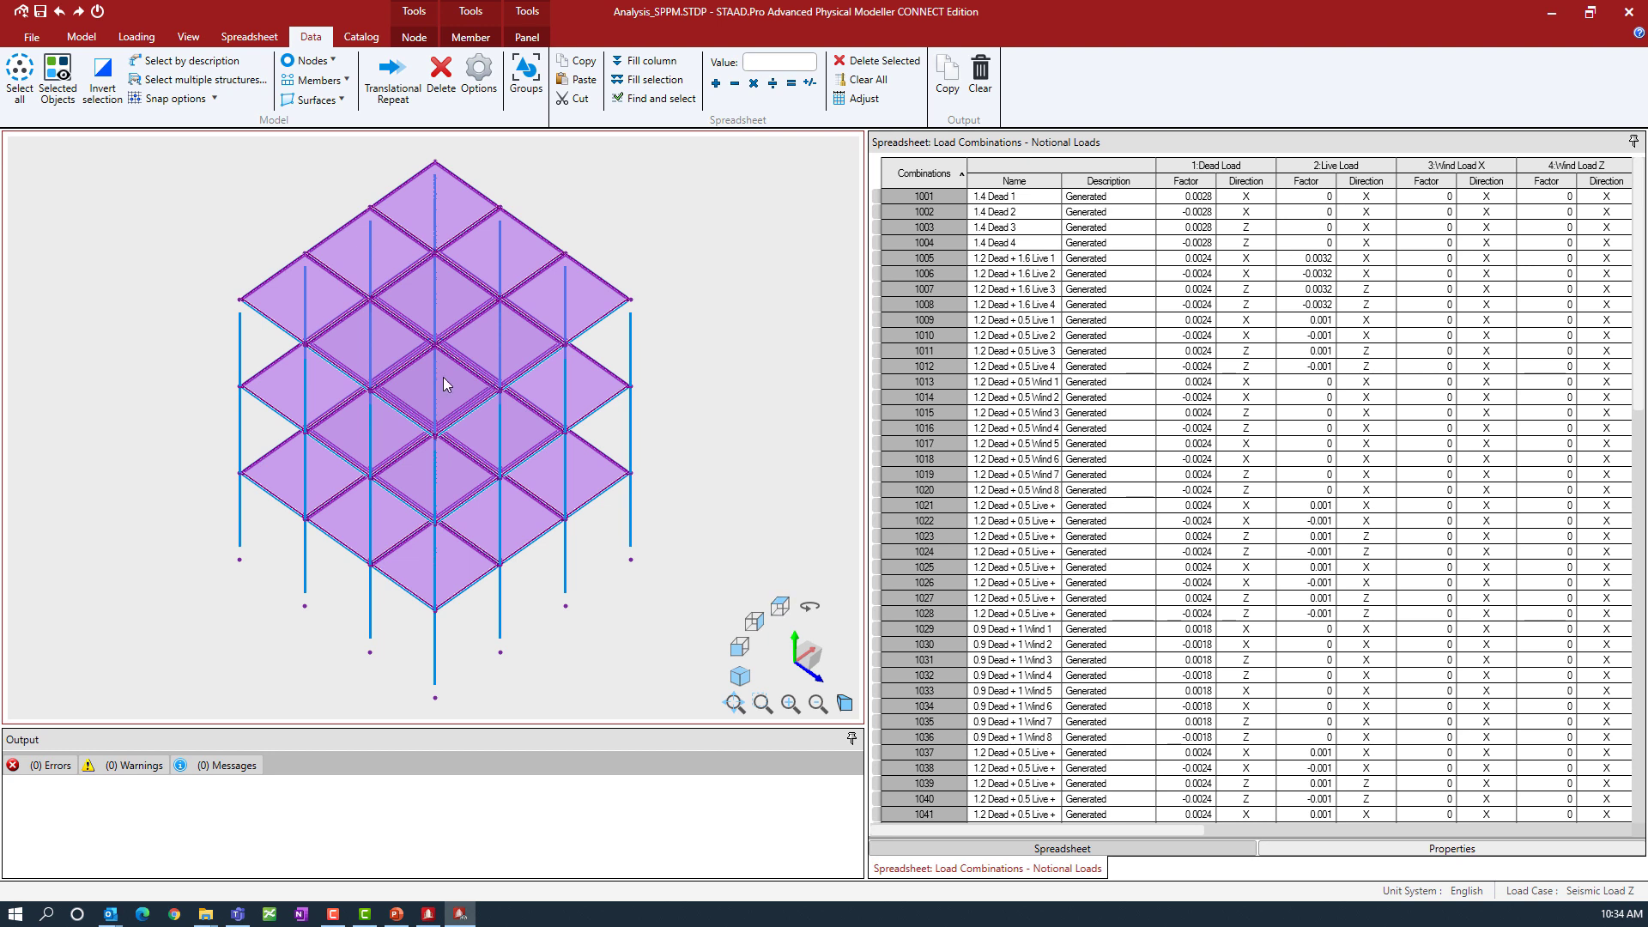
Step: Open the analysis commands and check which load conditions are assigned to Analysis 2
{"action": "left_click", "coordinate": [138, 38]}
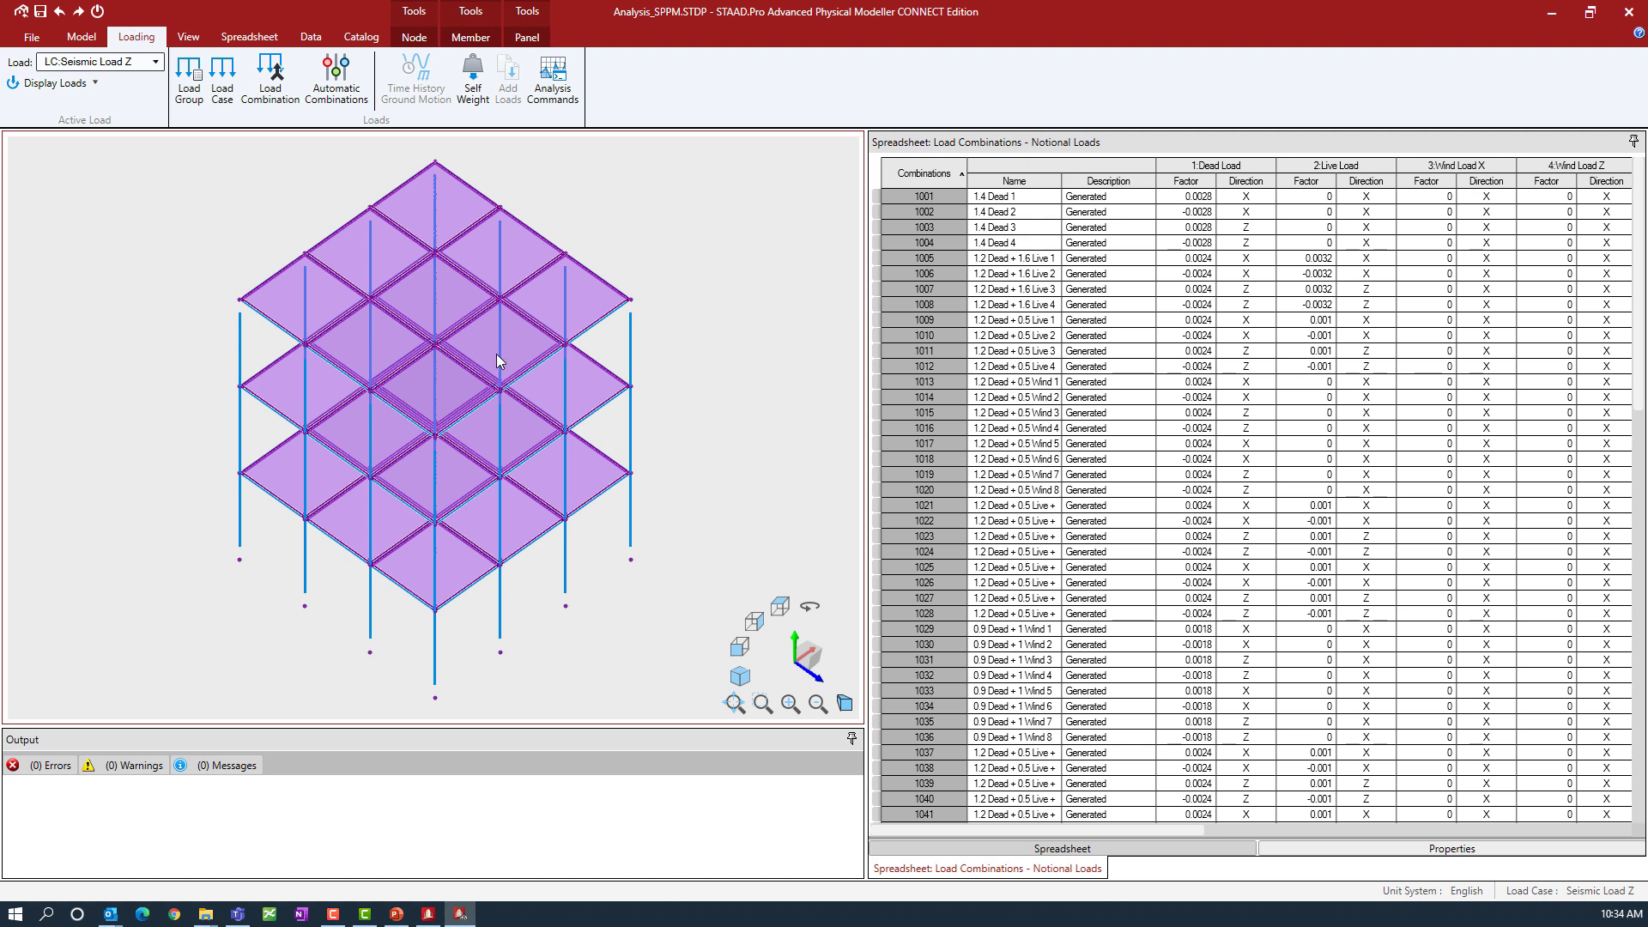
{"action": "left_click", "coordinate": [553, 72]}
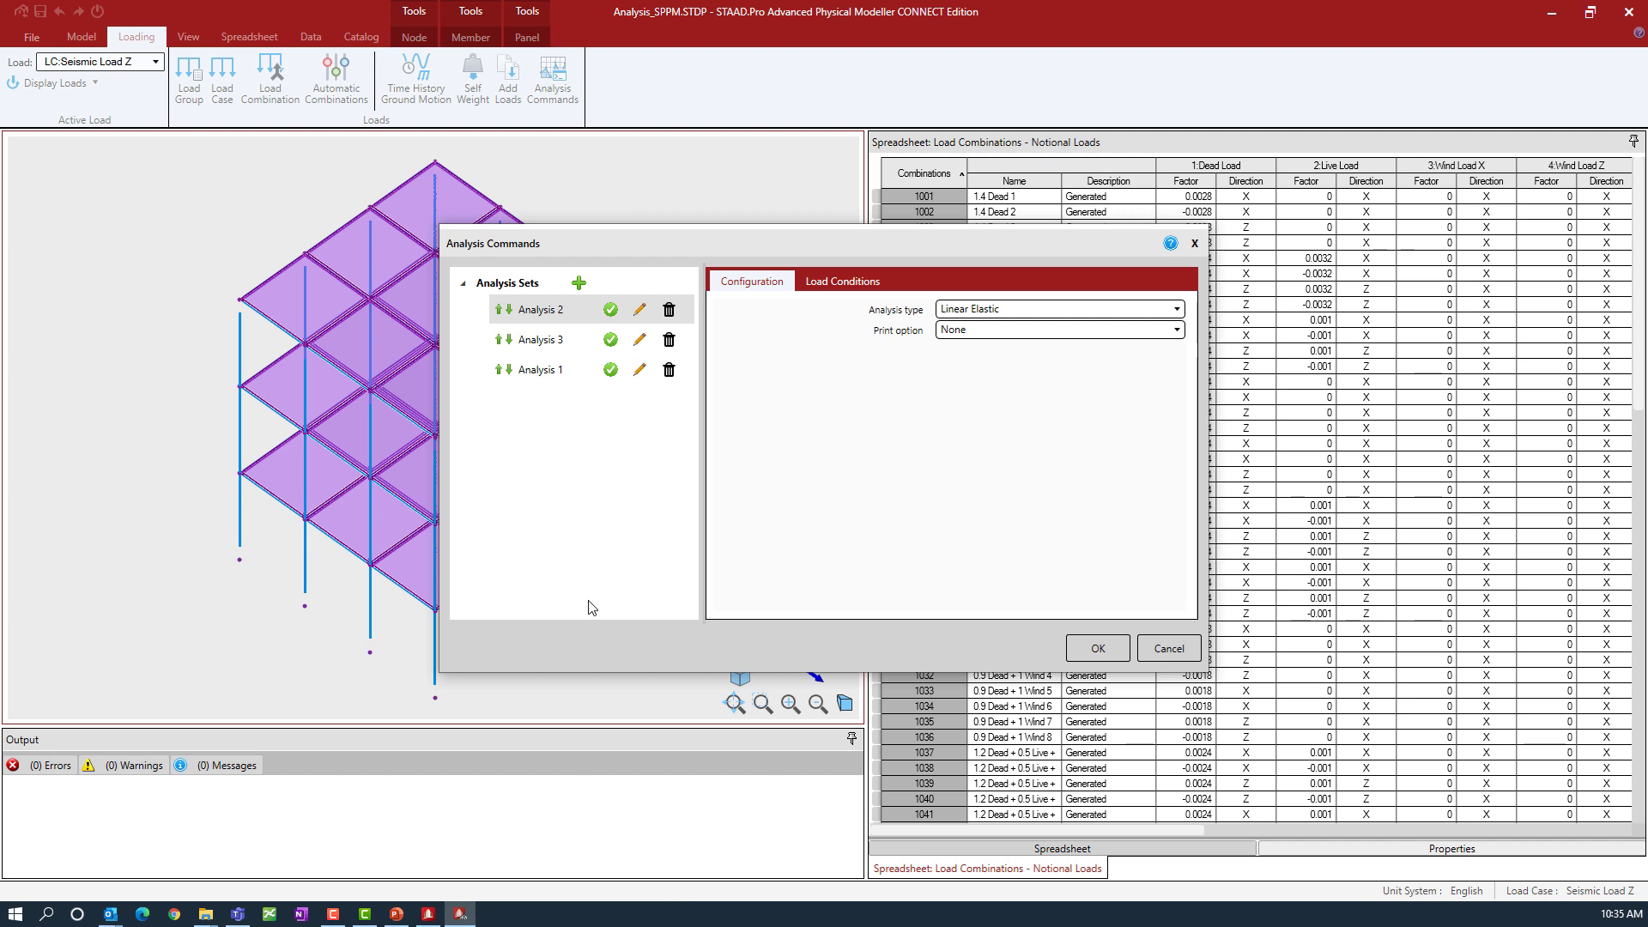
{"action": "left_click", "coordinate": [538, 314]}
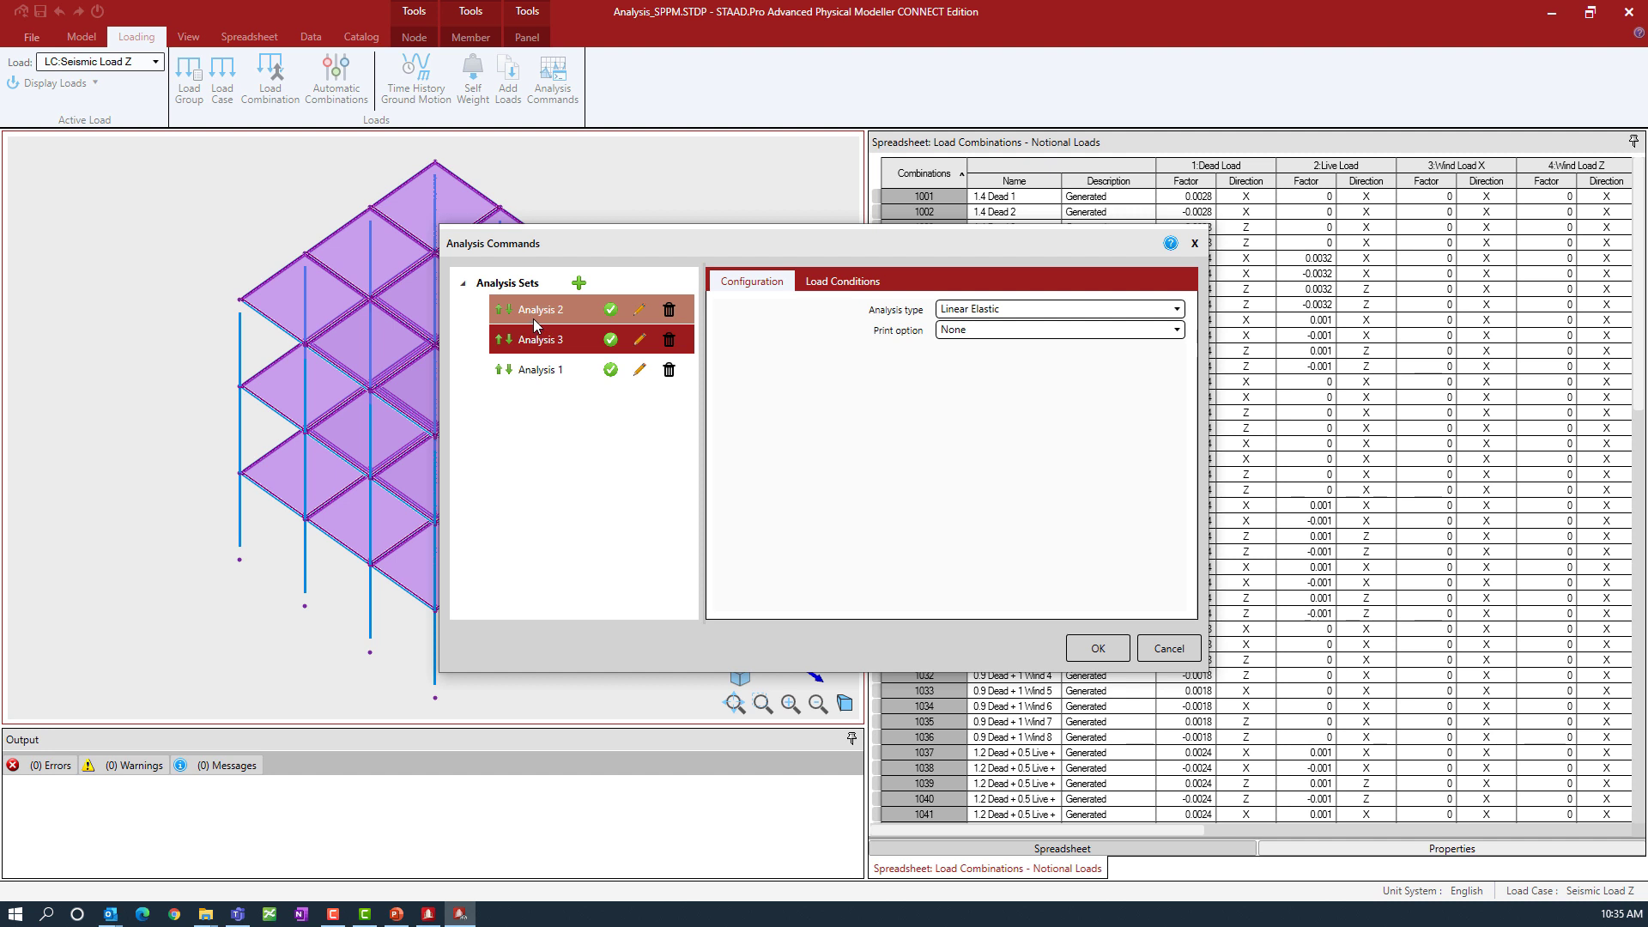
{"action": "left_click", "coordinate": [533, 319]}
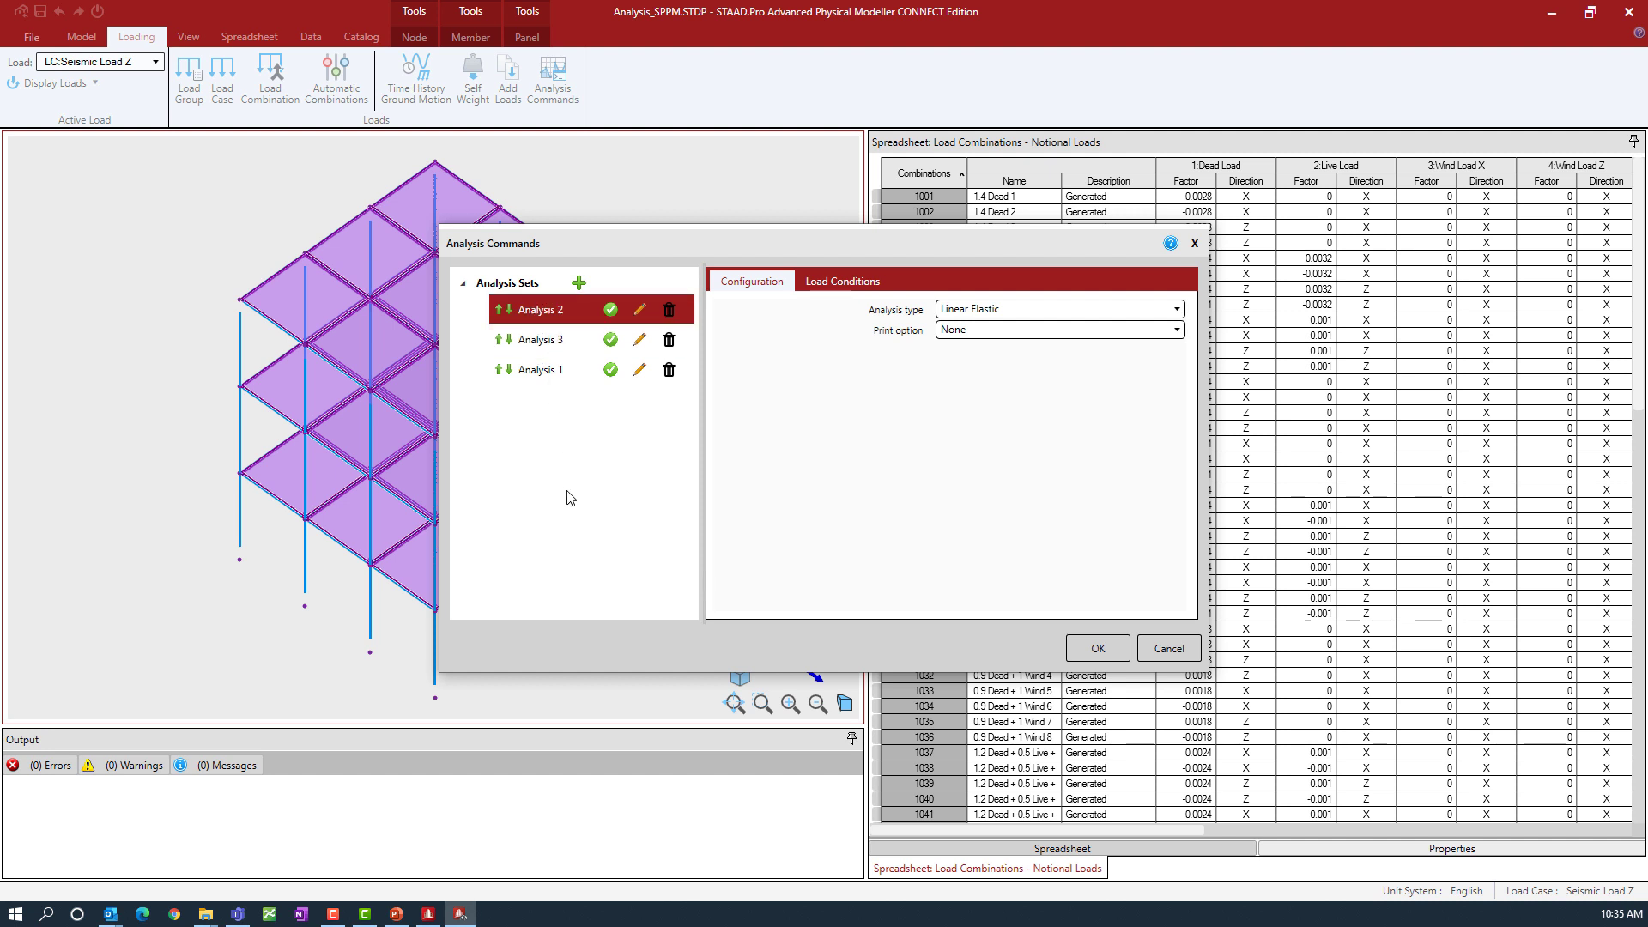
{"action": "left_click", "coordinate": [841, 282]}
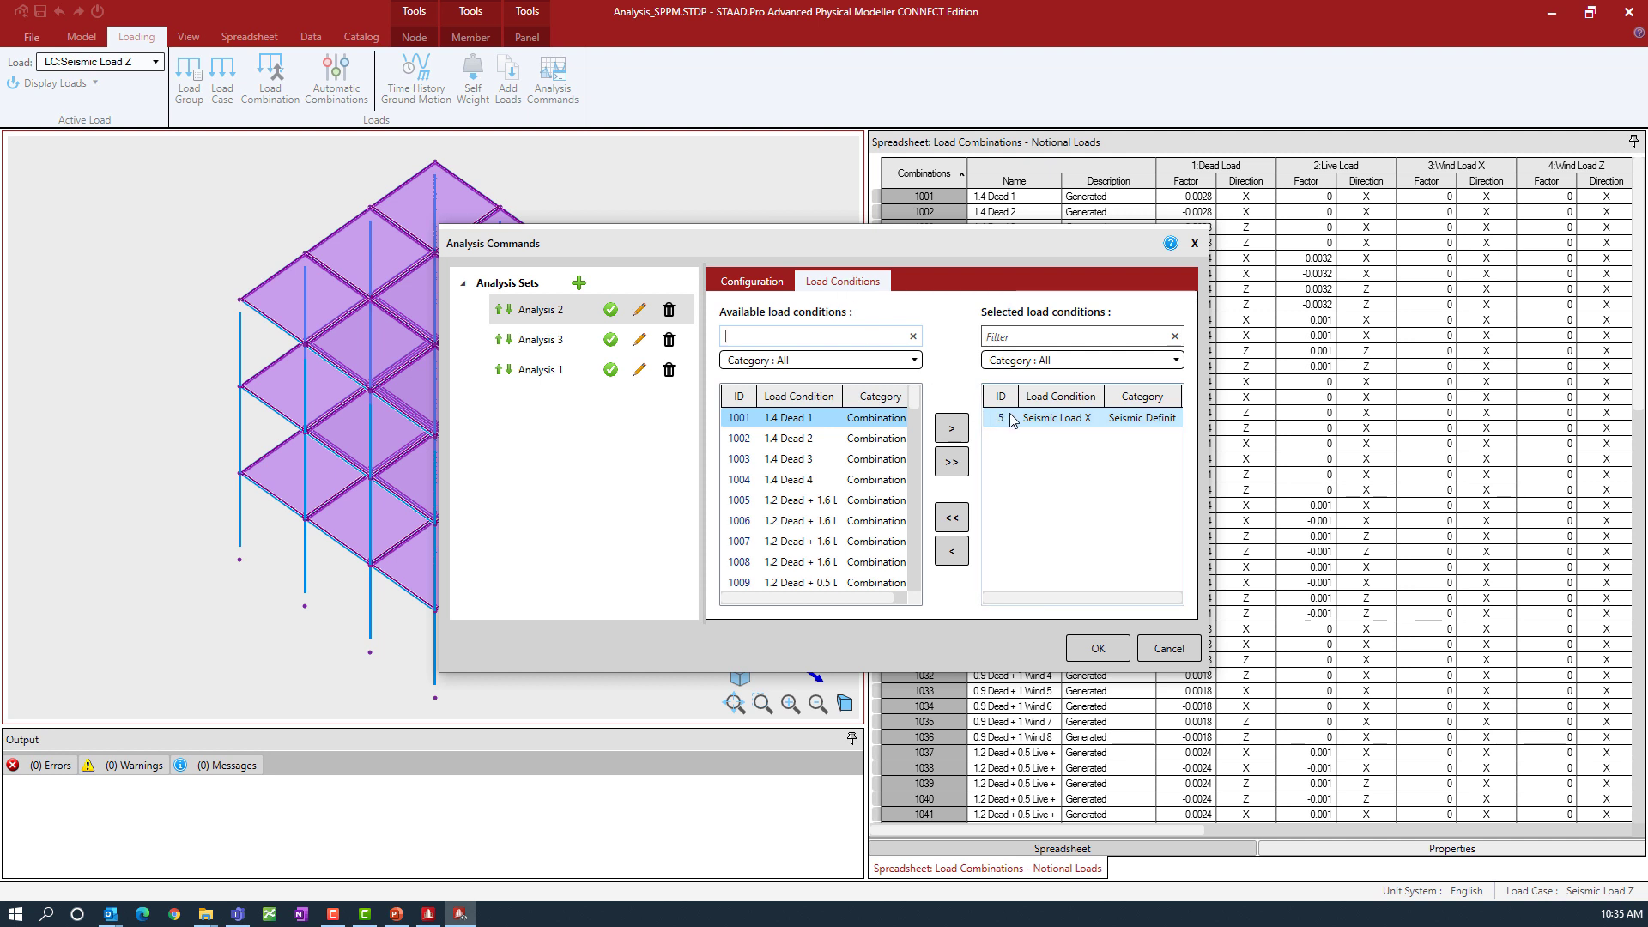
Step: Set Analysis 1 to the AISC Direct analysis type with LRFD, and add all available load combinations to its selected load conditions
{"action": "left_click", "coordinate": [536, 374]}
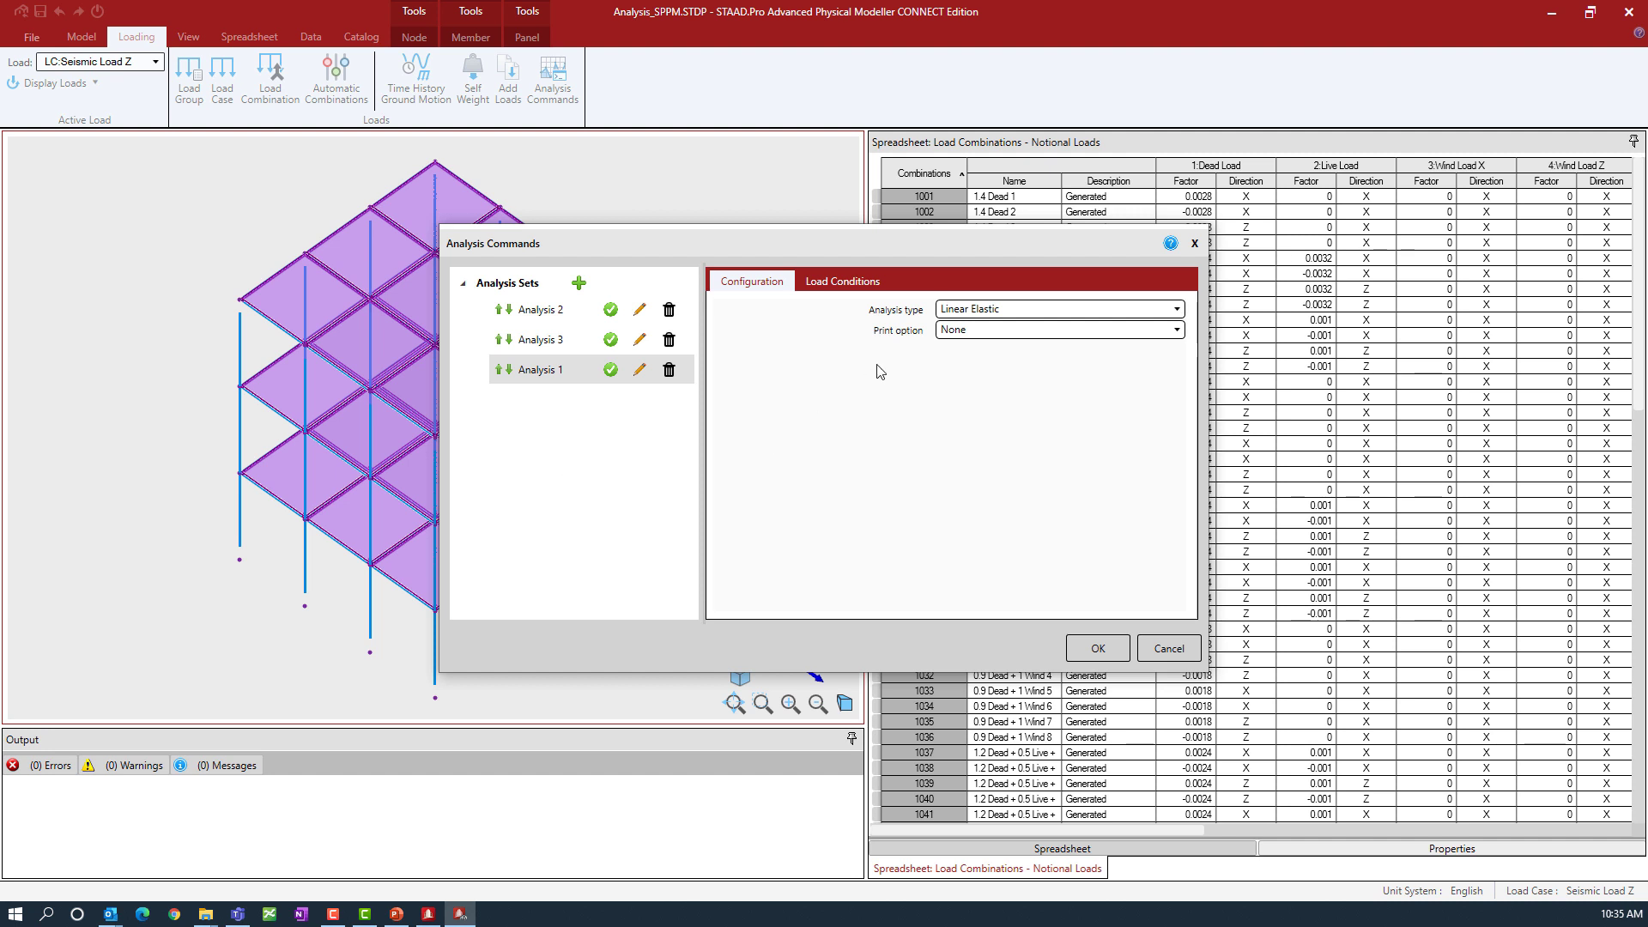
{"action": "left_click", "coordinate": [975, 312]}
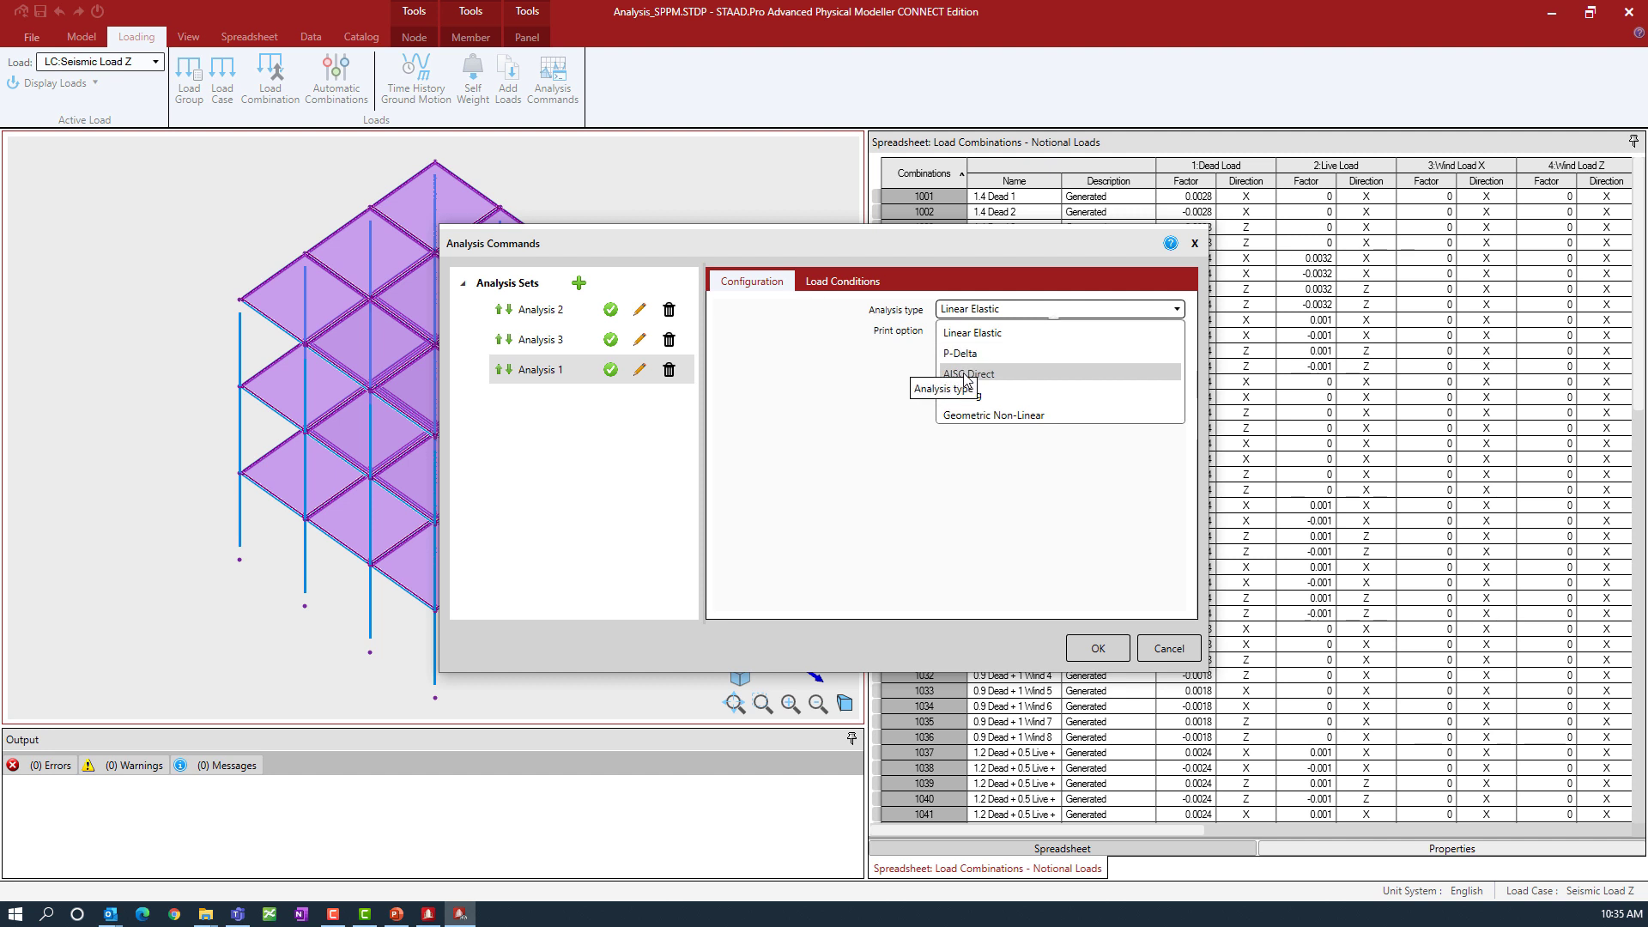
{"action": "left_click", "coordinate": [964, 374]}
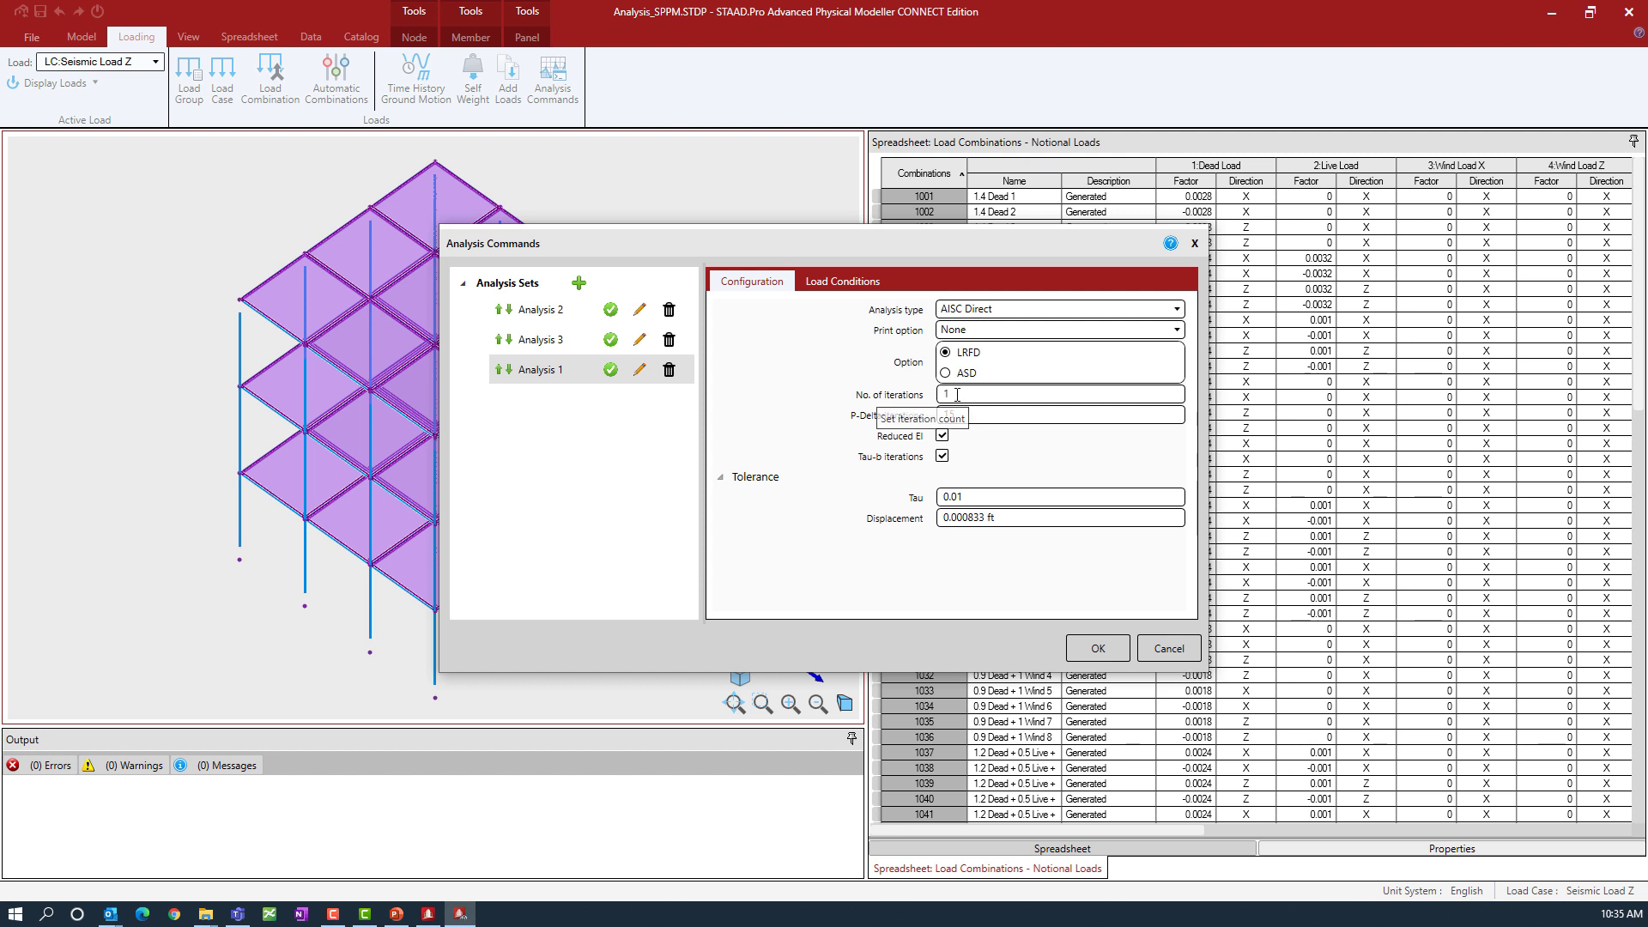
{"action": "left_click", "coordinate": [957, 395]}
{"action": "left_click", "coordinate": [836, 286]}
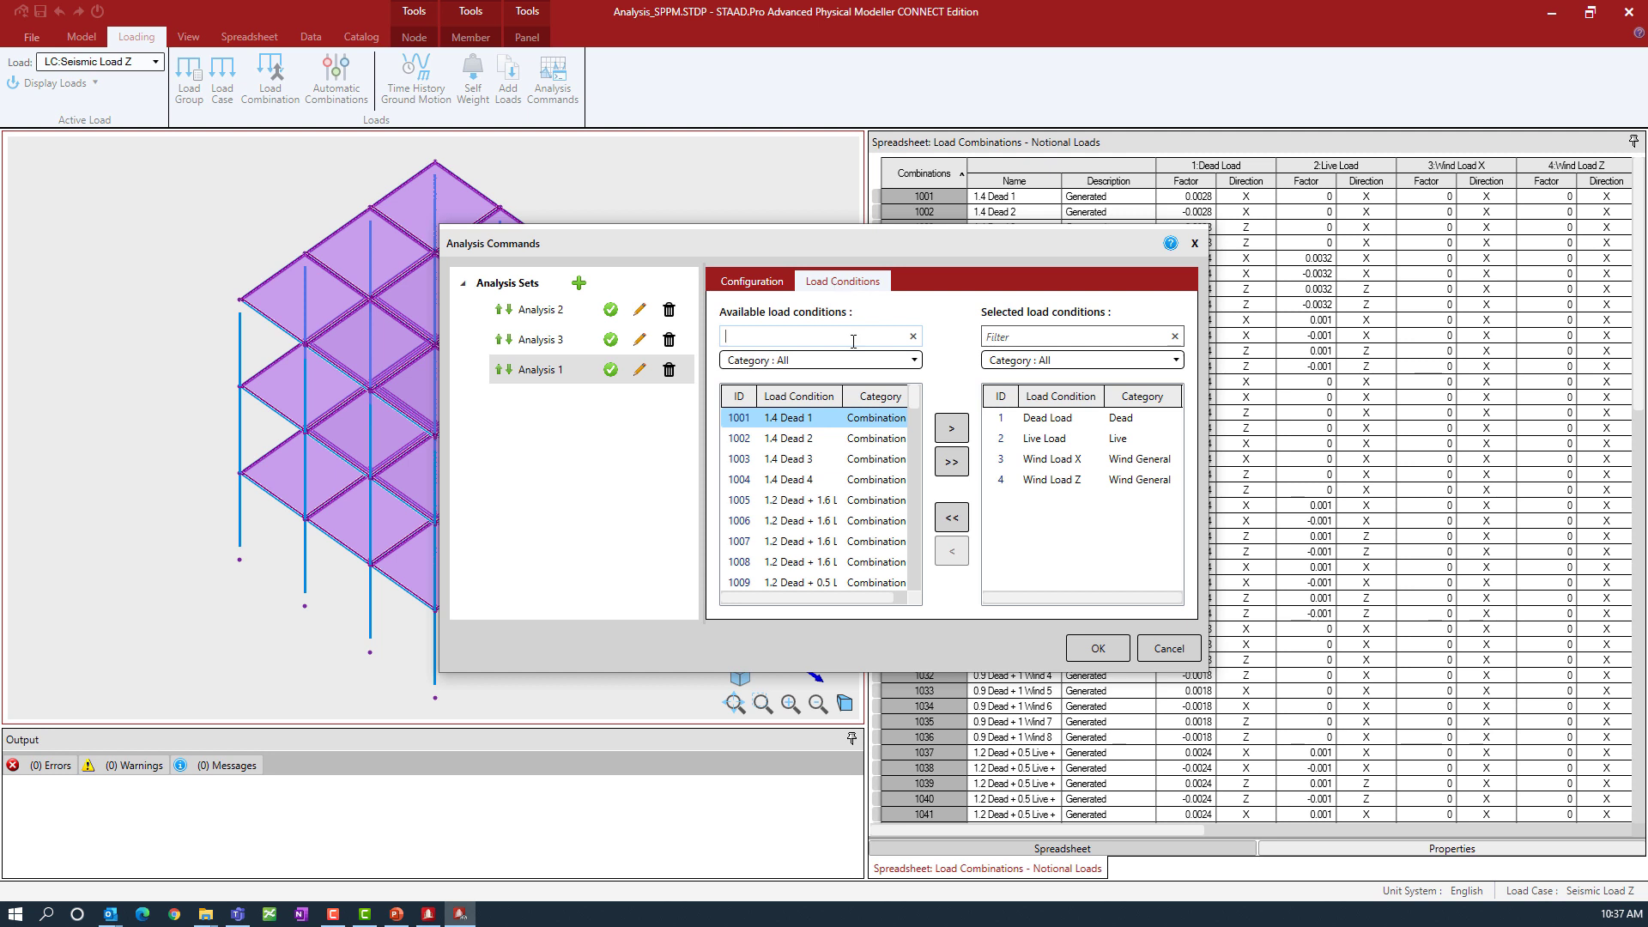
{"action": "left_click", "coordinate": [951, 464]}
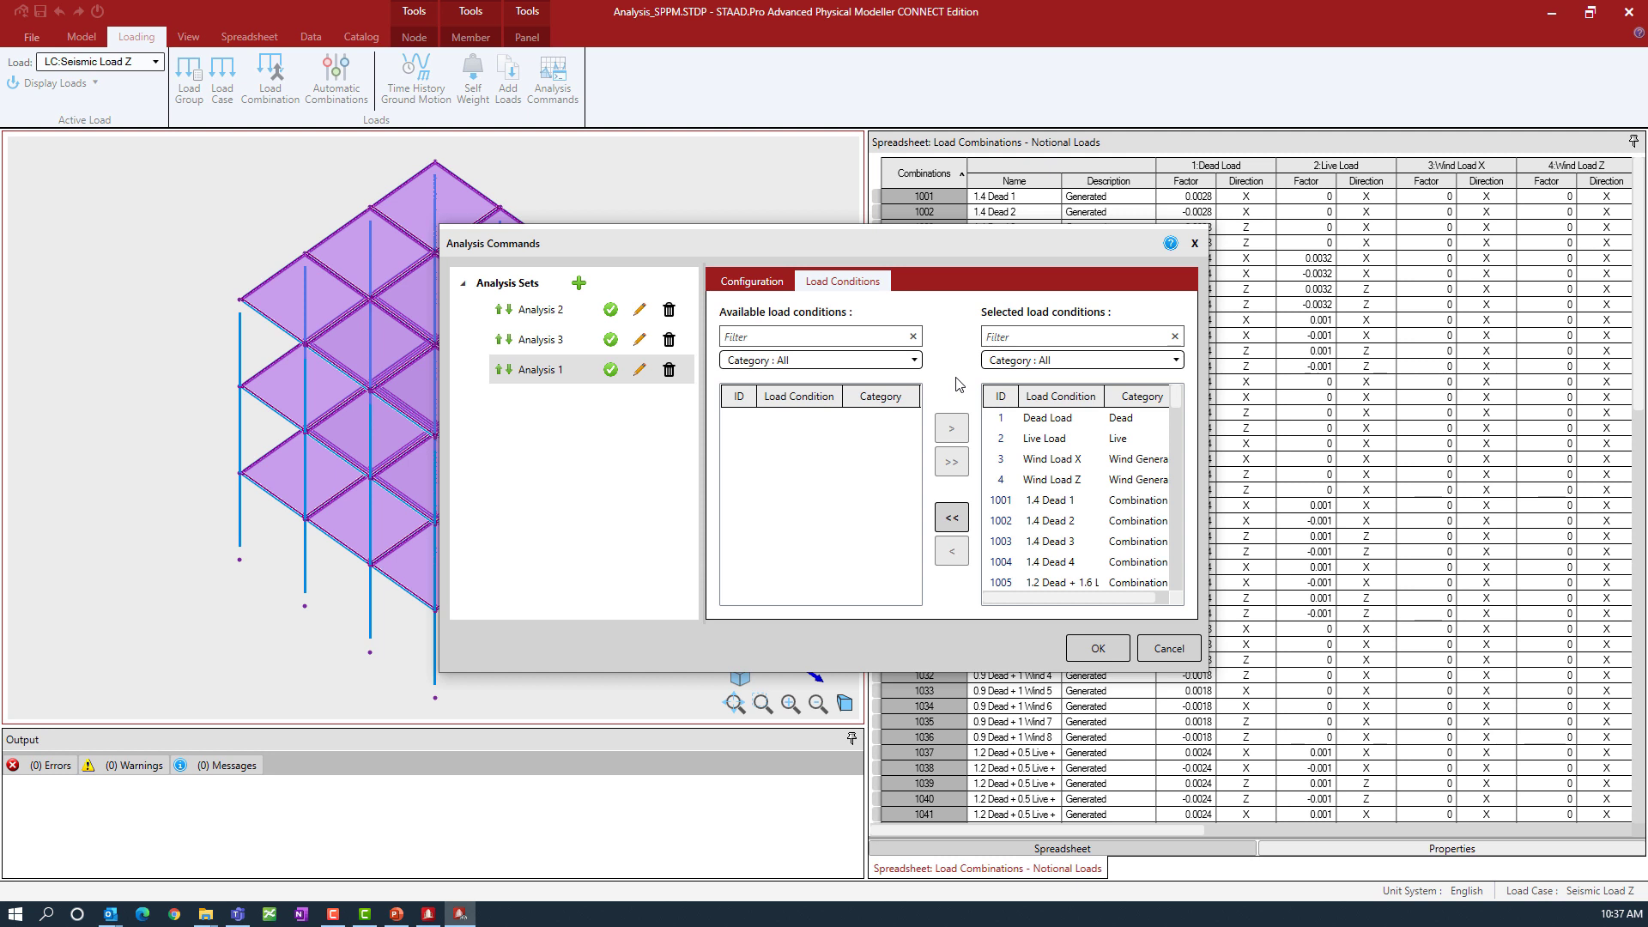
{"action": "left_click", "coordinate": [1097, 649]}
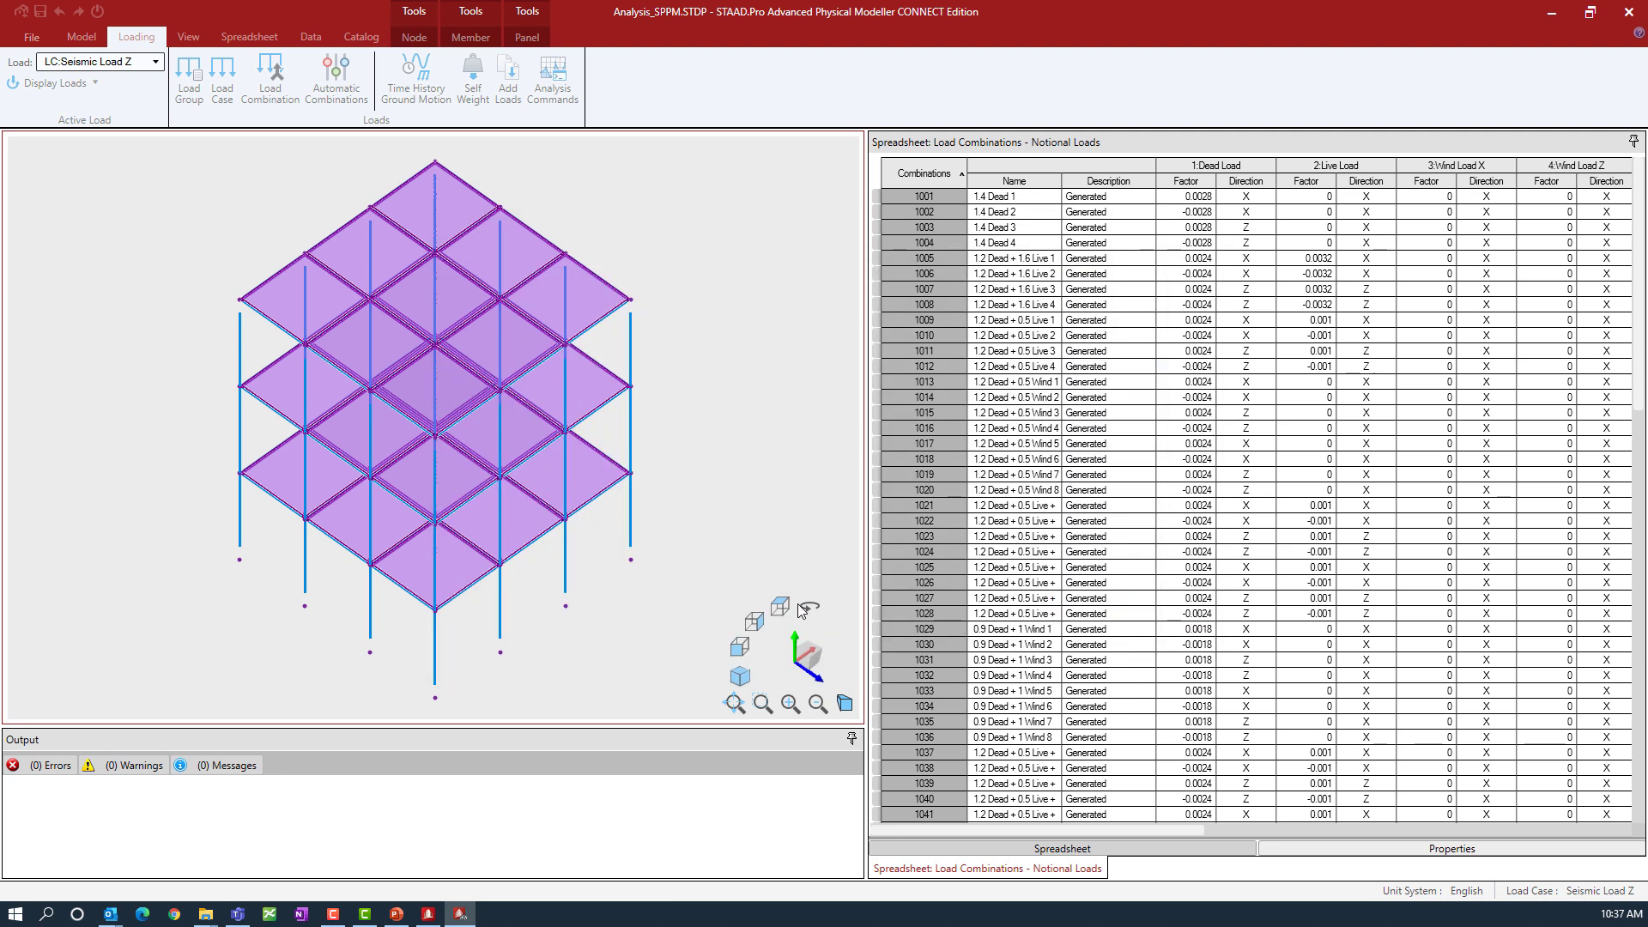
Step: Save the physical model, generate the analytical model from it, and close Physical Modeller to return to STAAD.Pro
{"action": "left_click", "coordinate": [40, 11]}
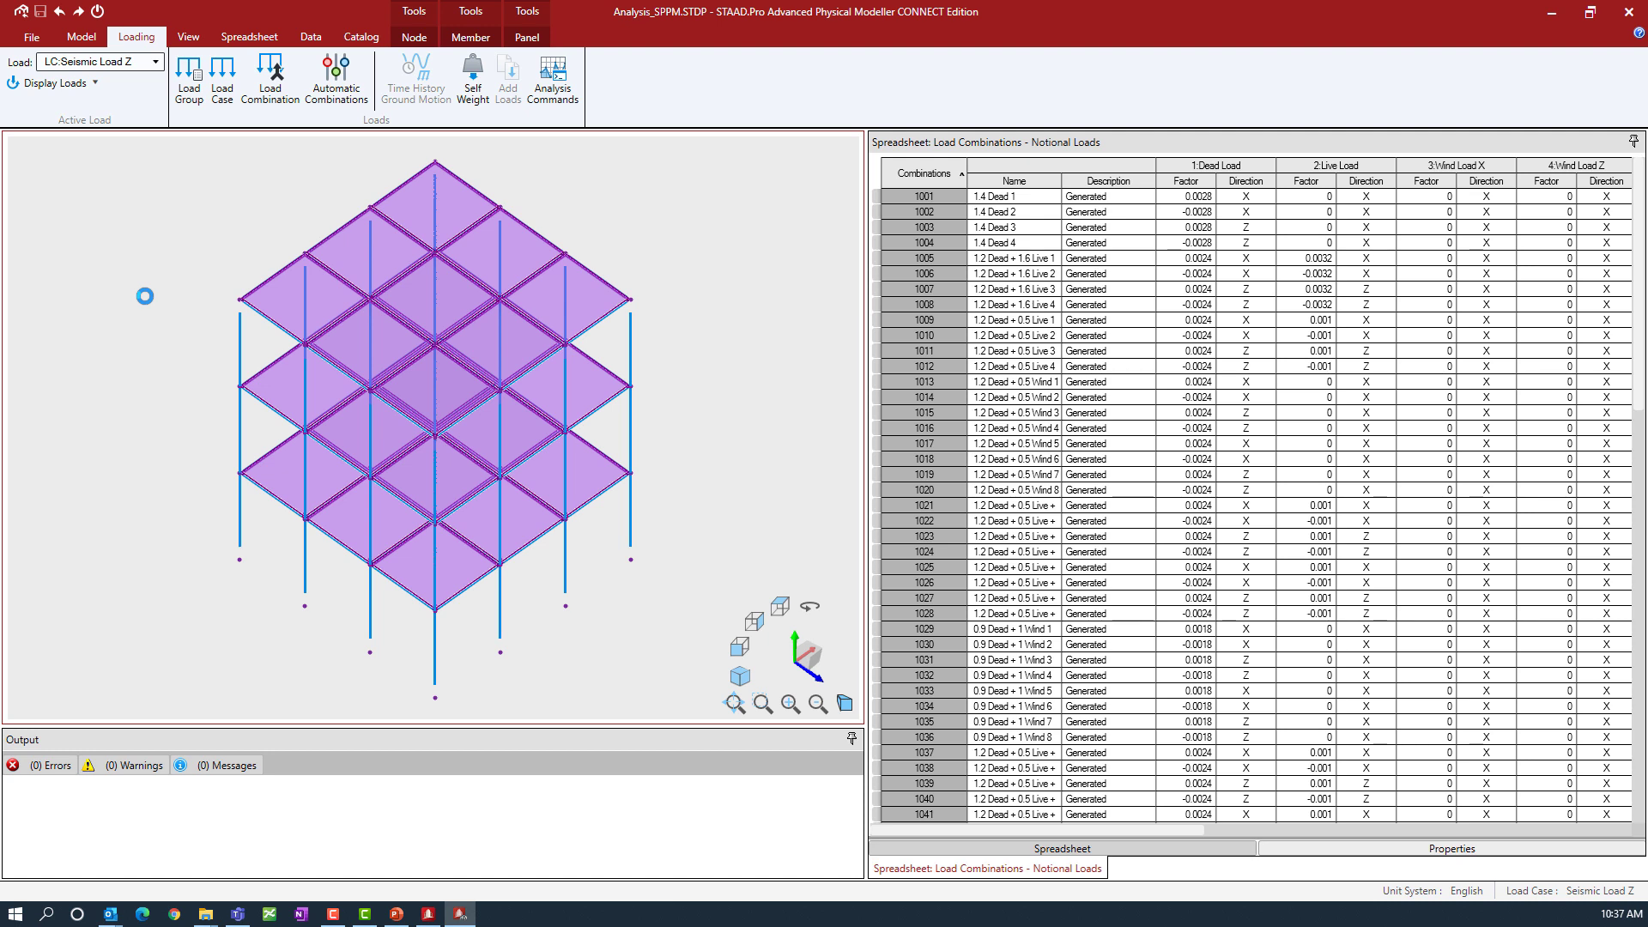
{"action": "left_click", "coordinate": [83, 39]}
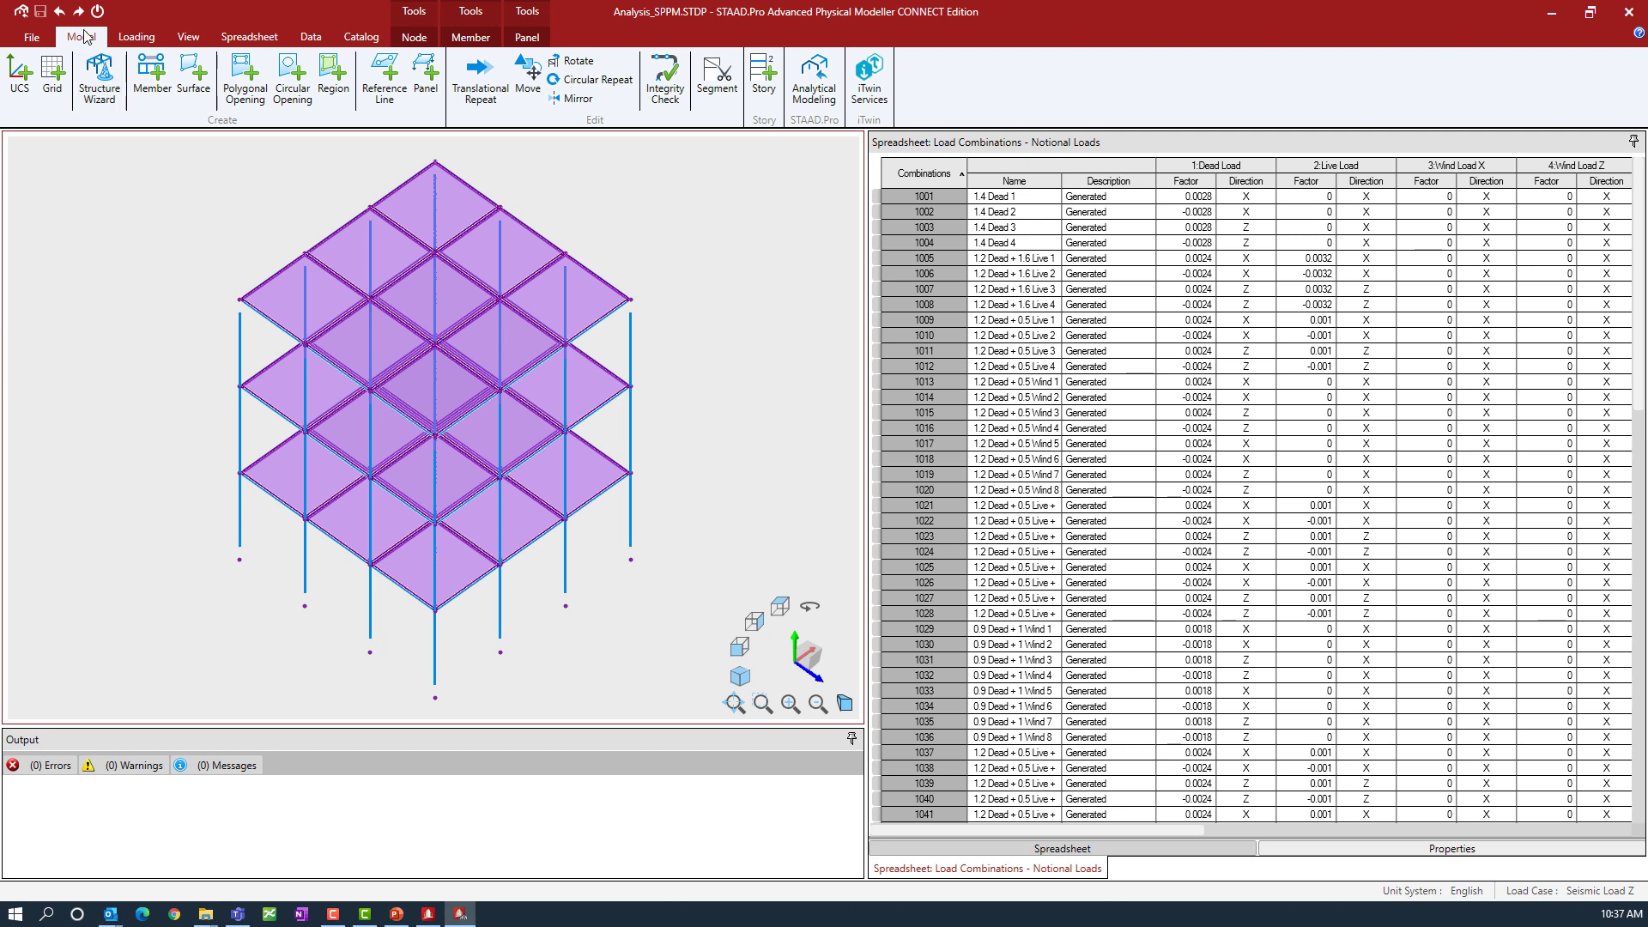
{"action": "left_click", "coordinate": [822, 91]}
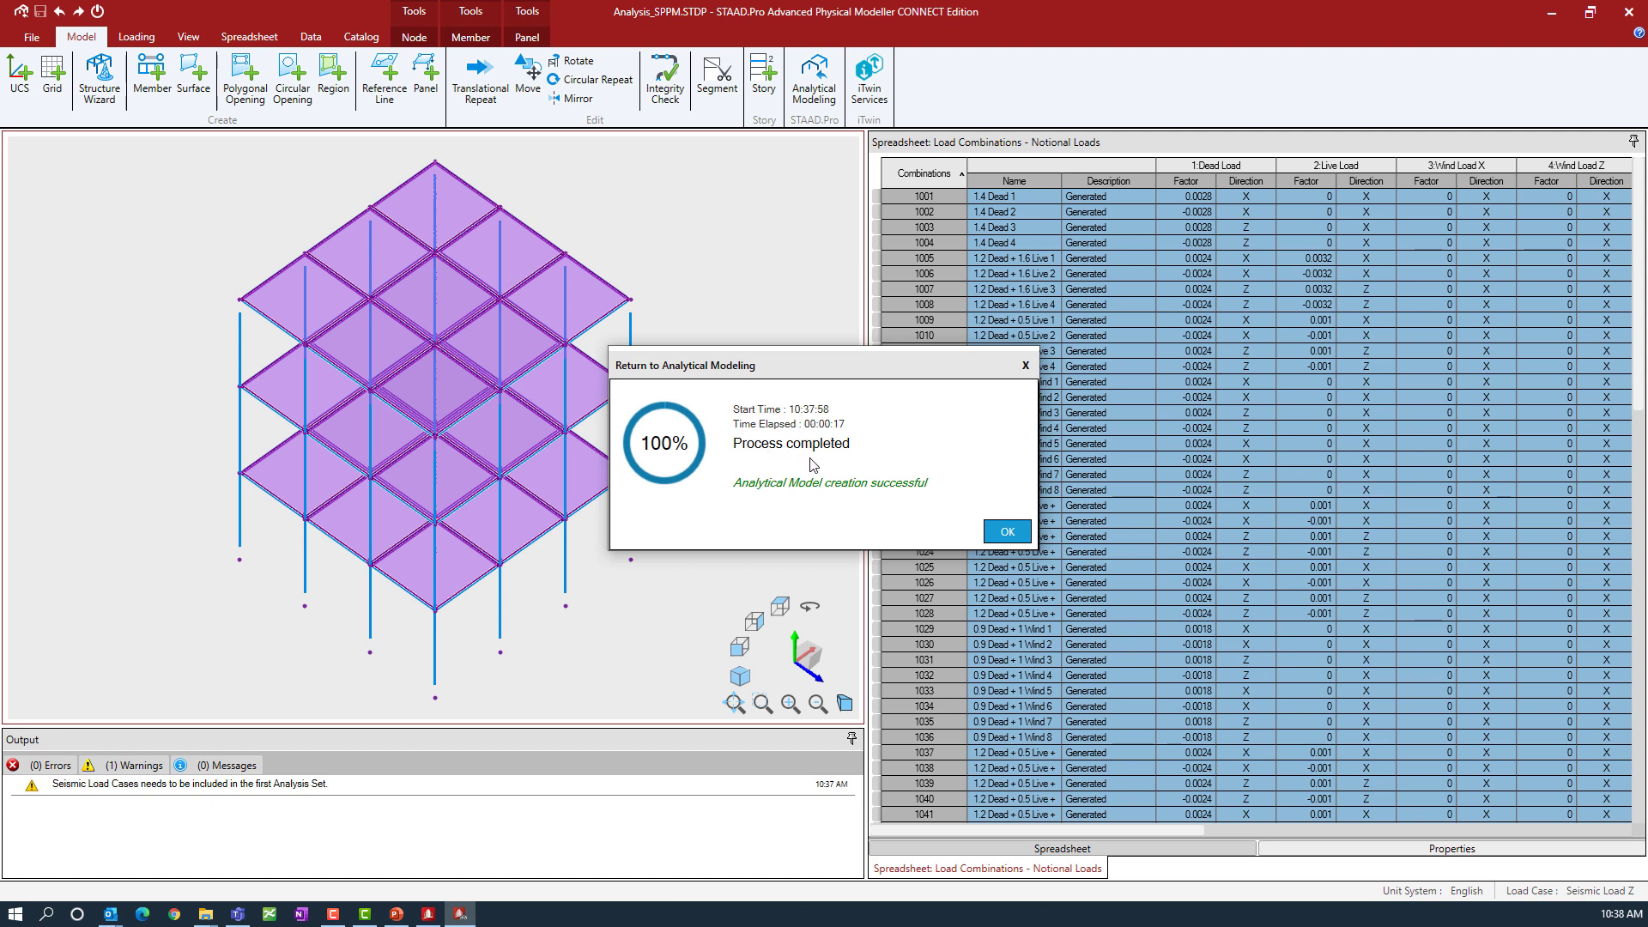
{"action": "left_click", "coordinate": [997, 536]}
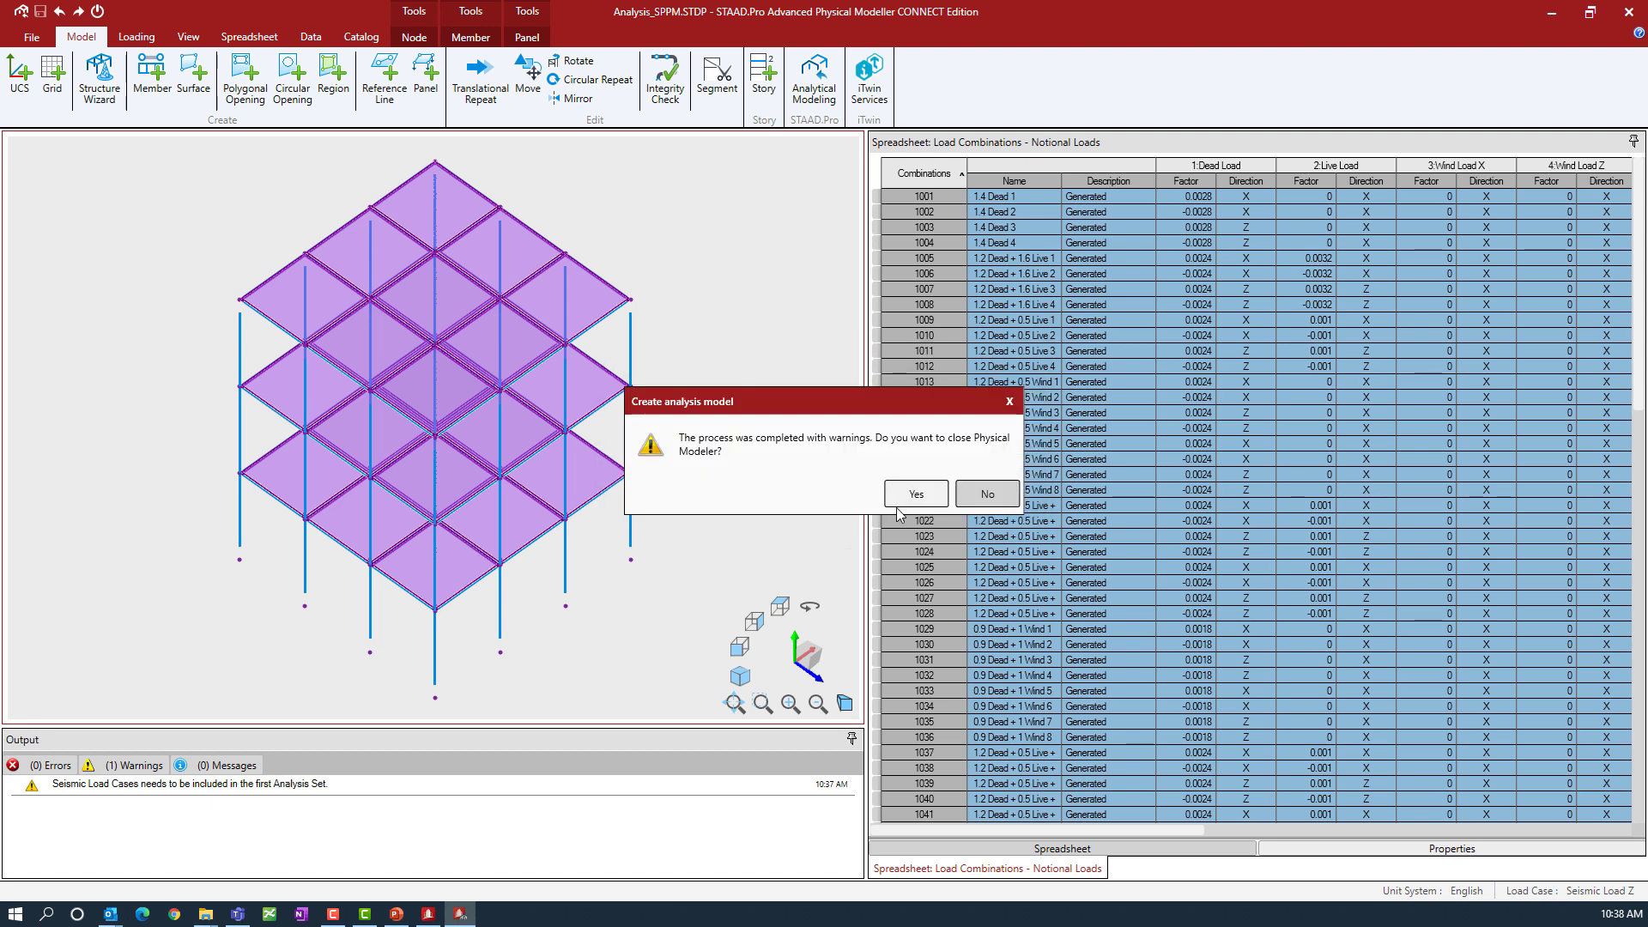
{"action": "left_click", "coordinate": [909, 494]}
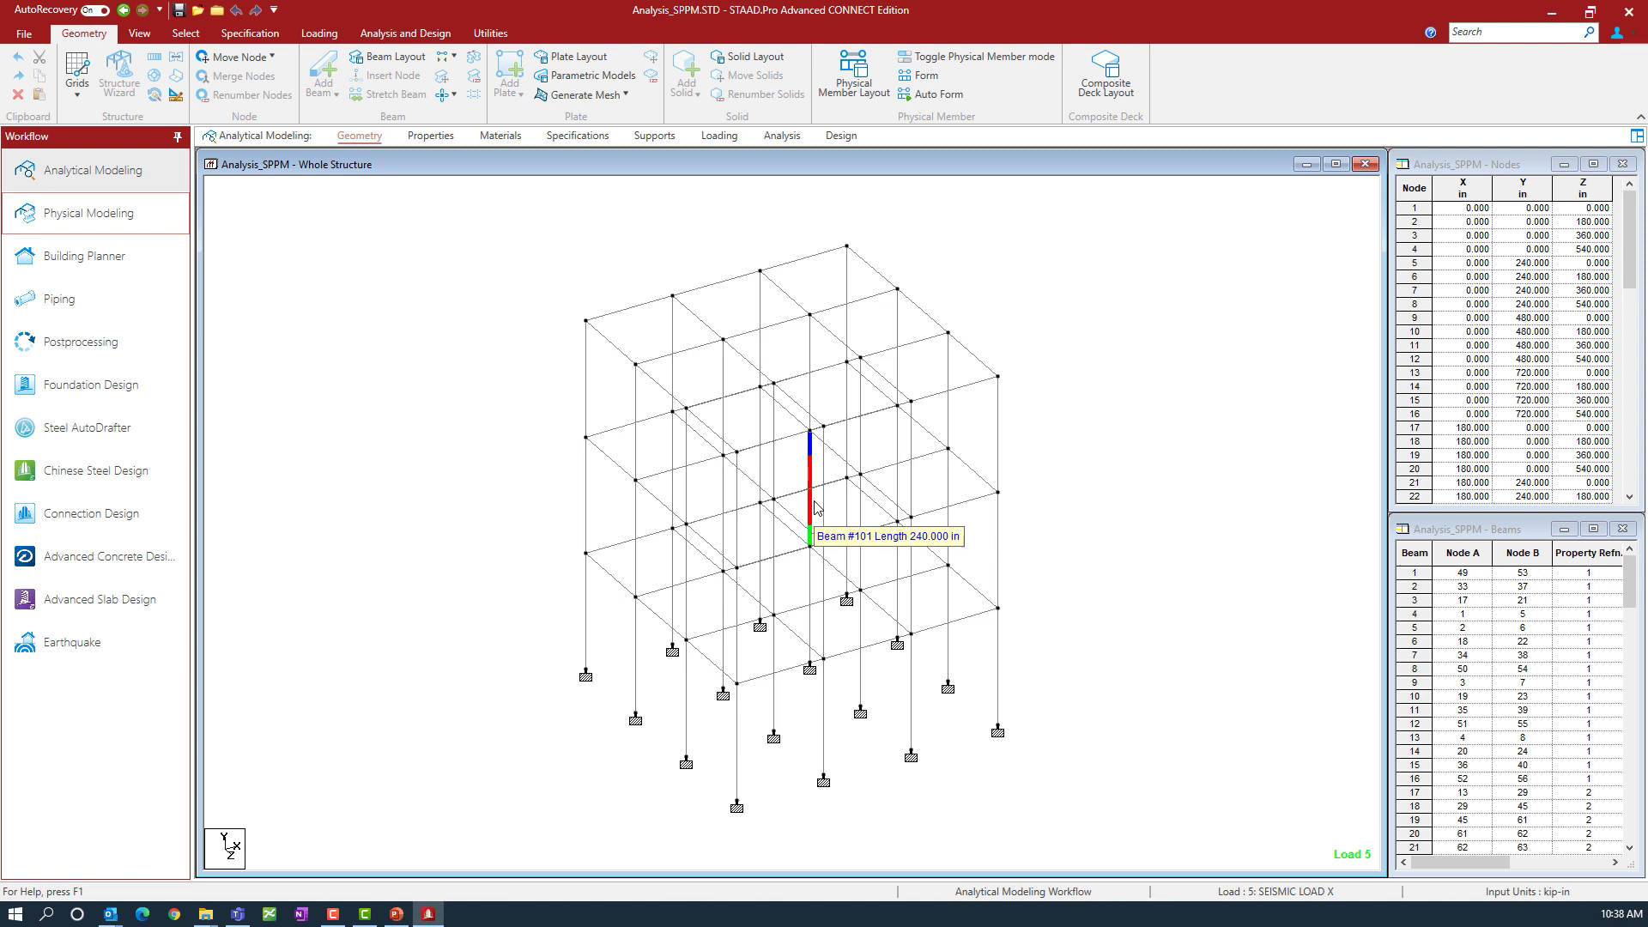
Step: Inspect the direct analysis definitions of the generated model and highlight the members assigned to FLEX 1 and AXIAL
{"action": "left_click", "coordinate": [719, 135]}
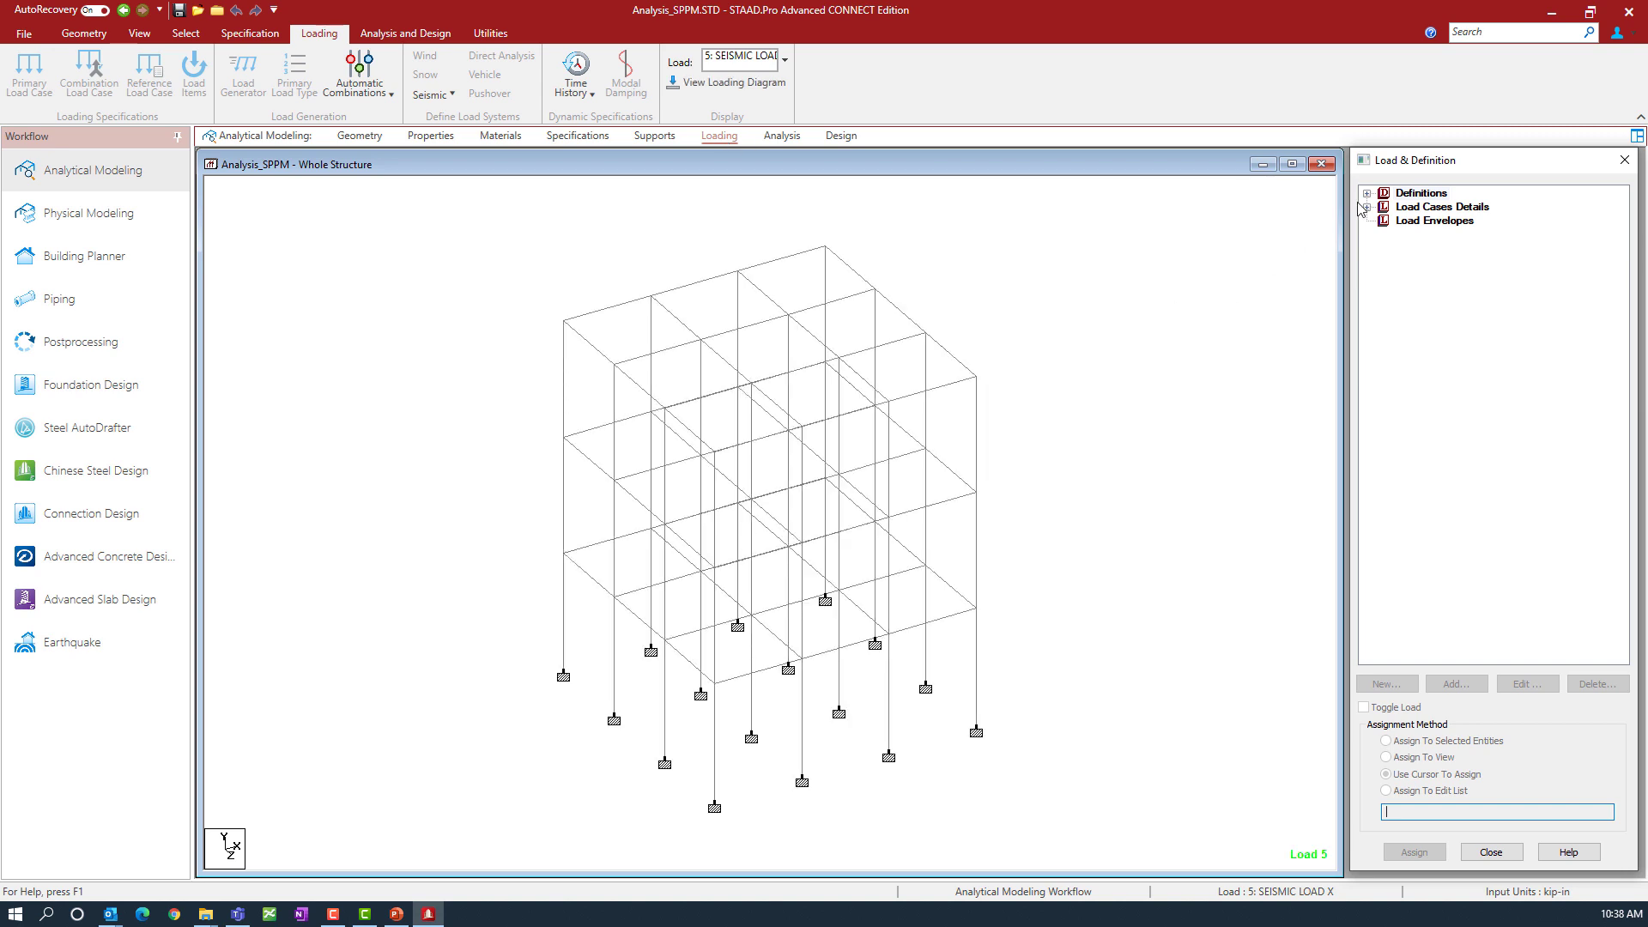
{"action": "left_click", "coordinate": [1370, 193]}
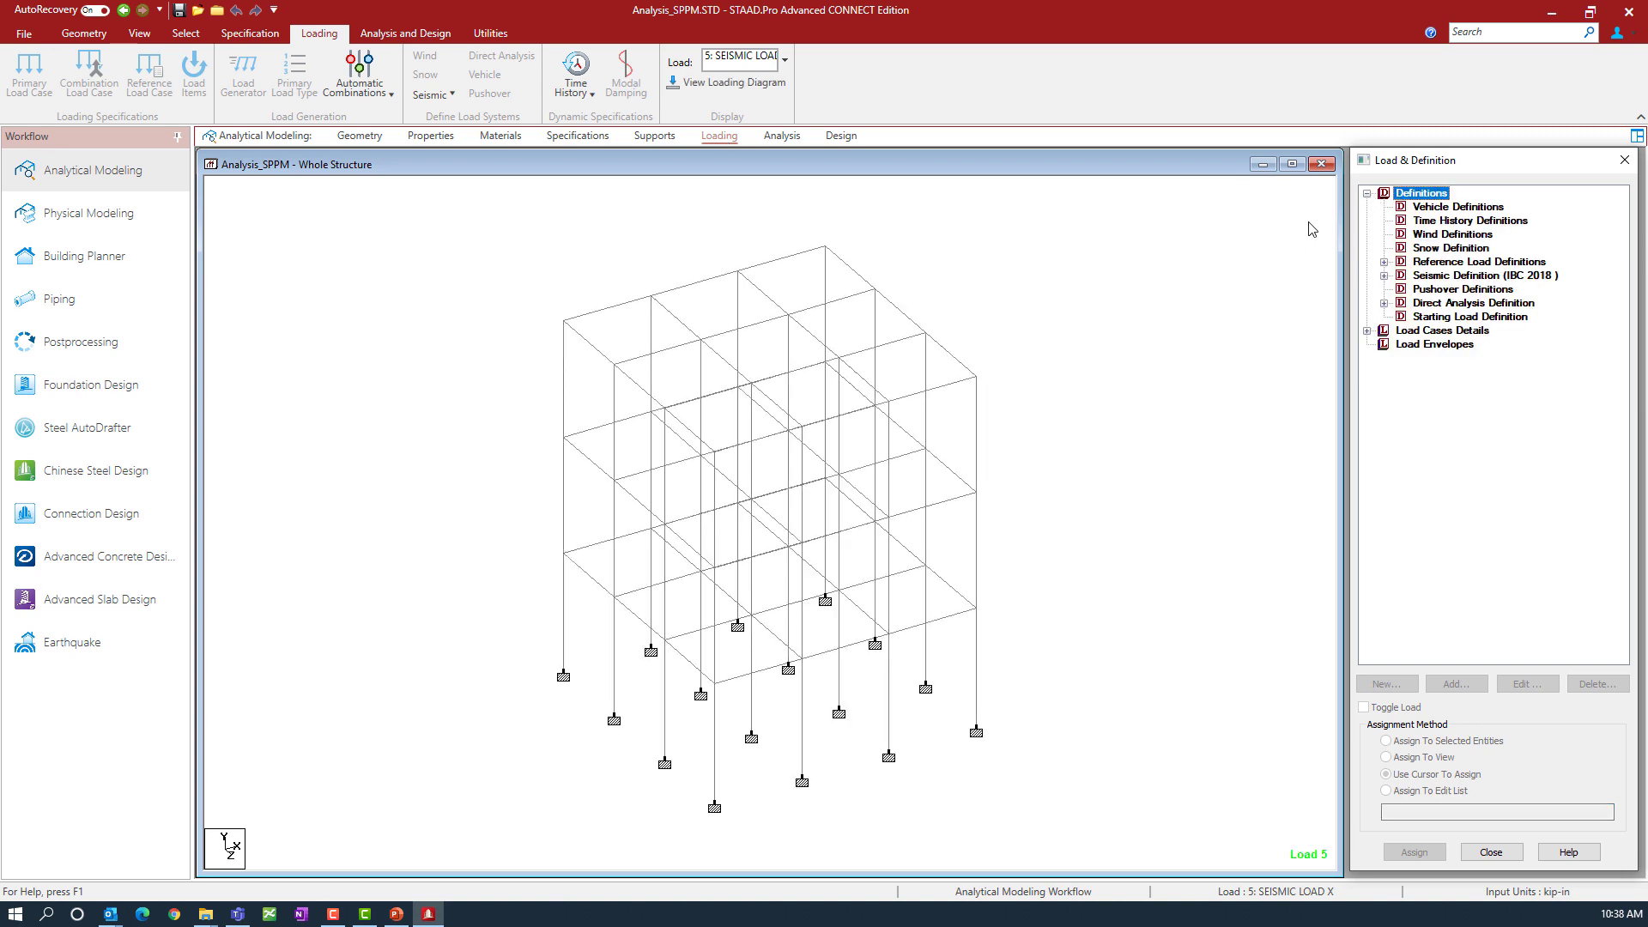
{"action": "left_click", "coordinate": [1384, 303]}
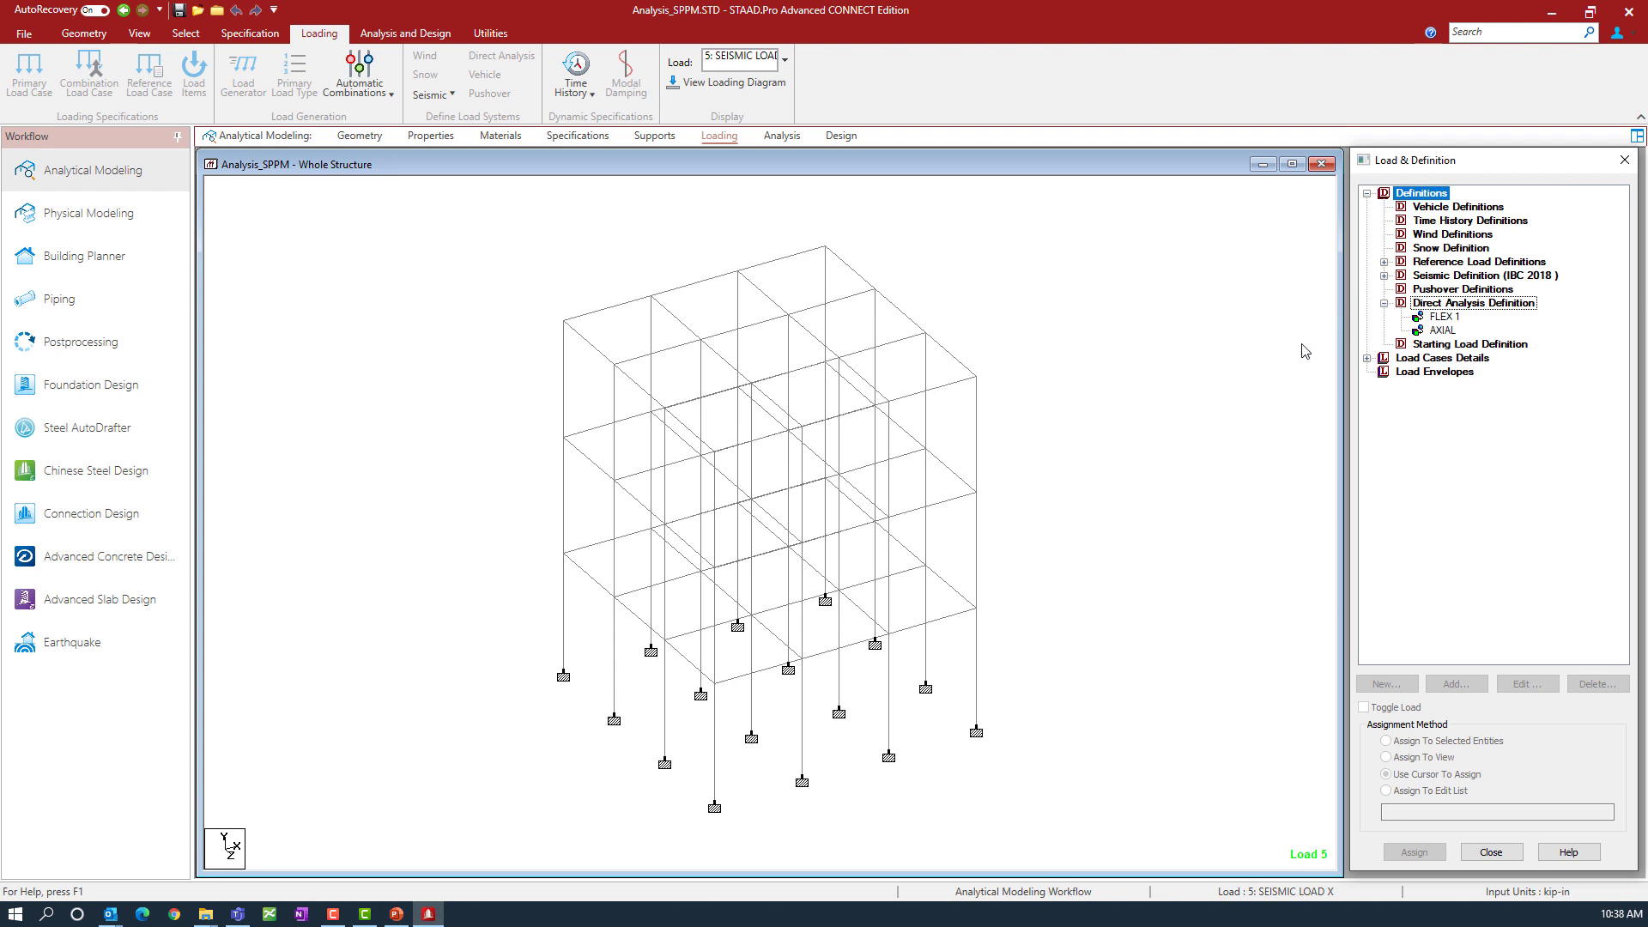
{"action": "left_click", "coordinate": [1454, 319]}
{"action": "left_click", "coordinate": [1449, 331]}
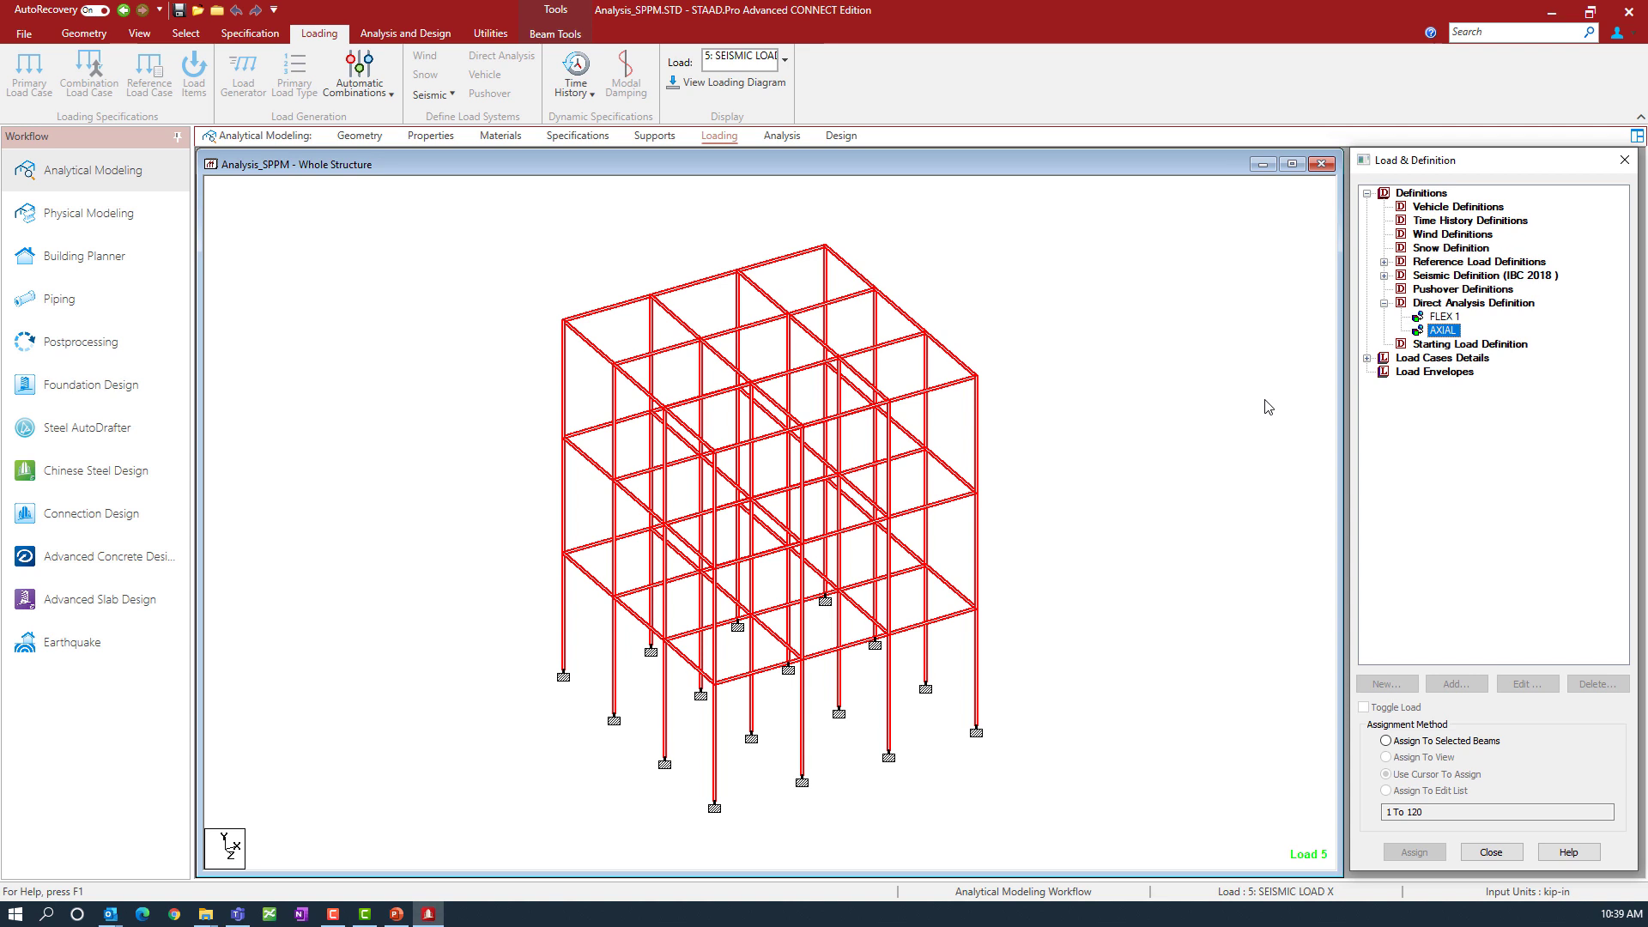
Step: List the load case details and examine the notional load contained in load case 1001
{"action": "left_click", "coordinate": [1367, 358]}
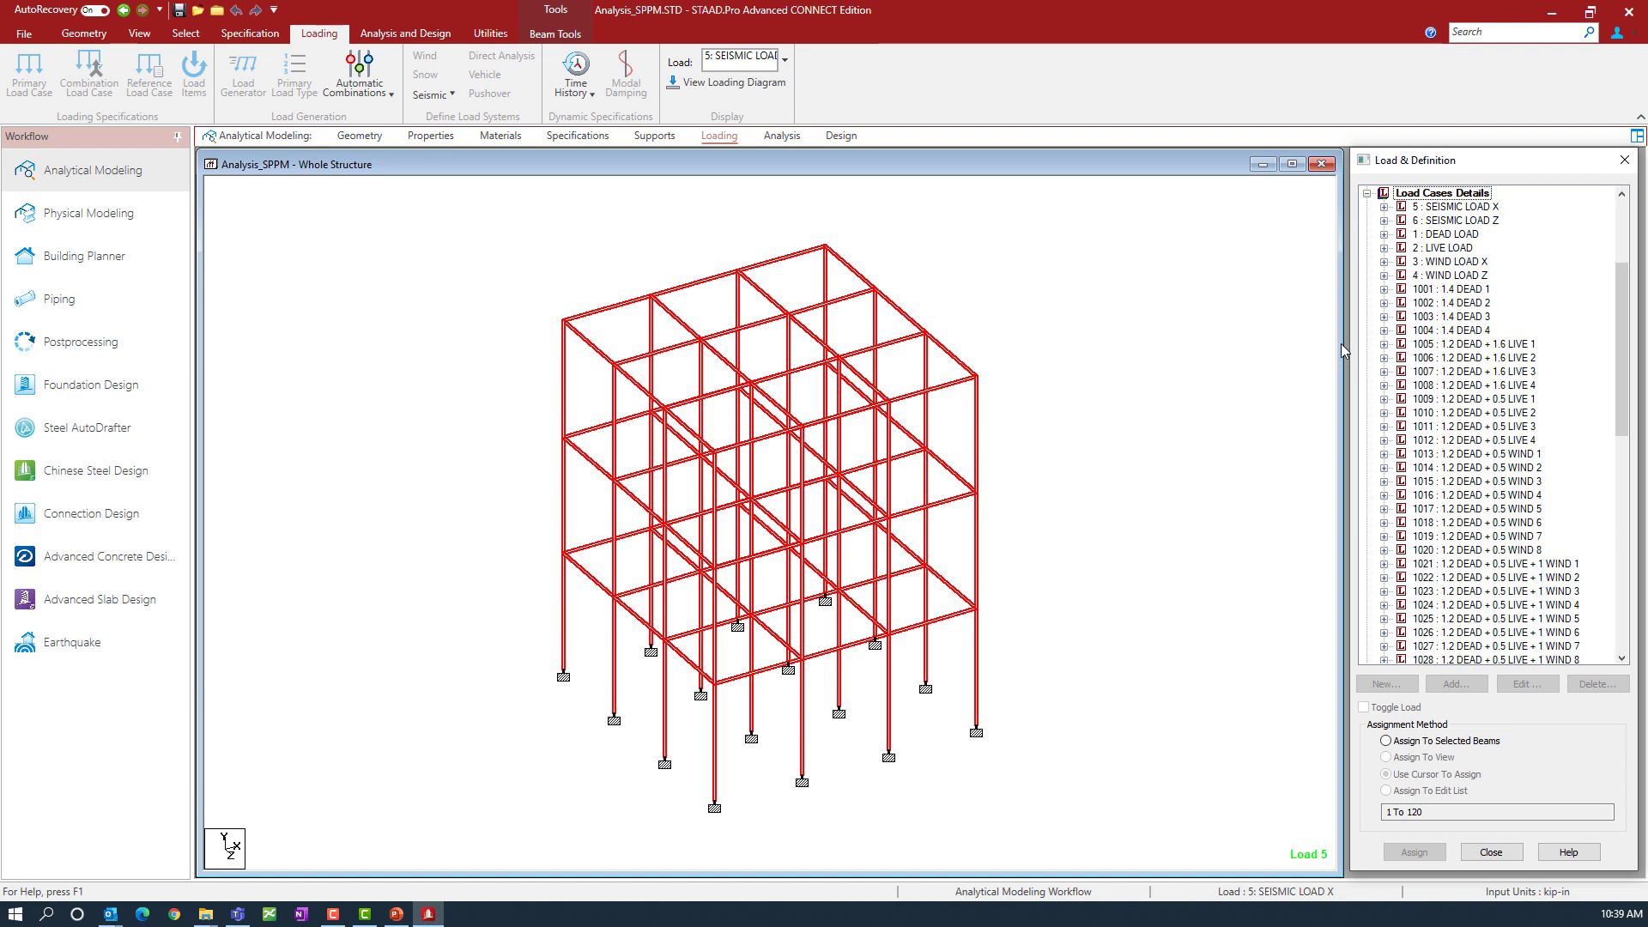
{"action": "left_click", "coordinate": [1383, 289]}
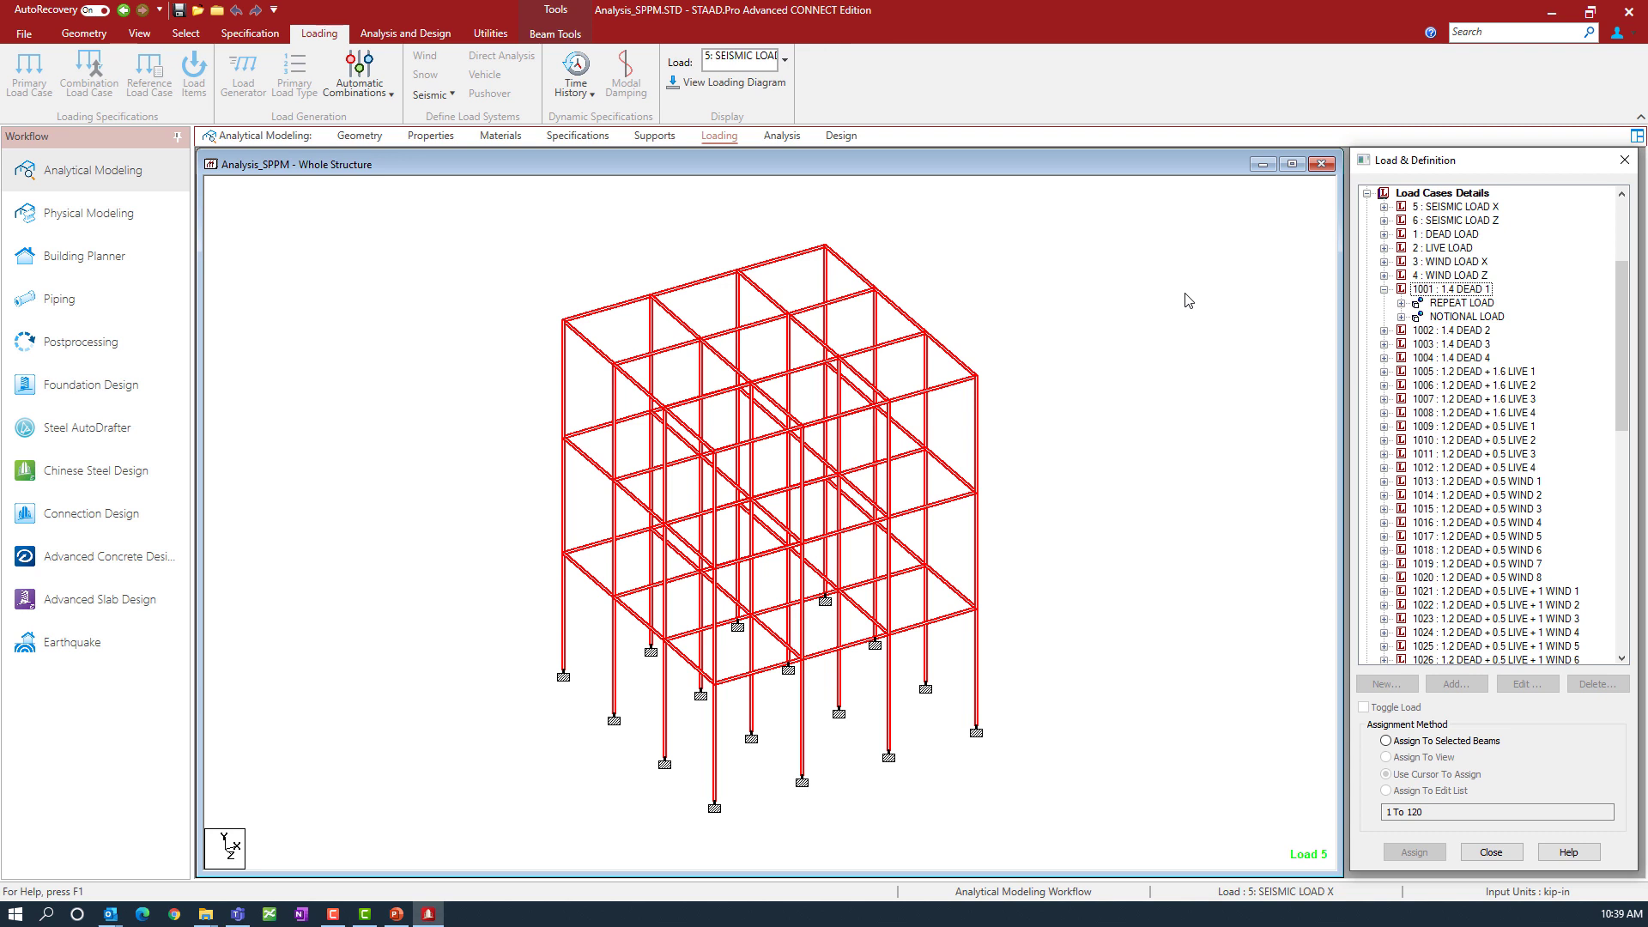
{"action": "left_click", "coordinate": [1401, 316]}
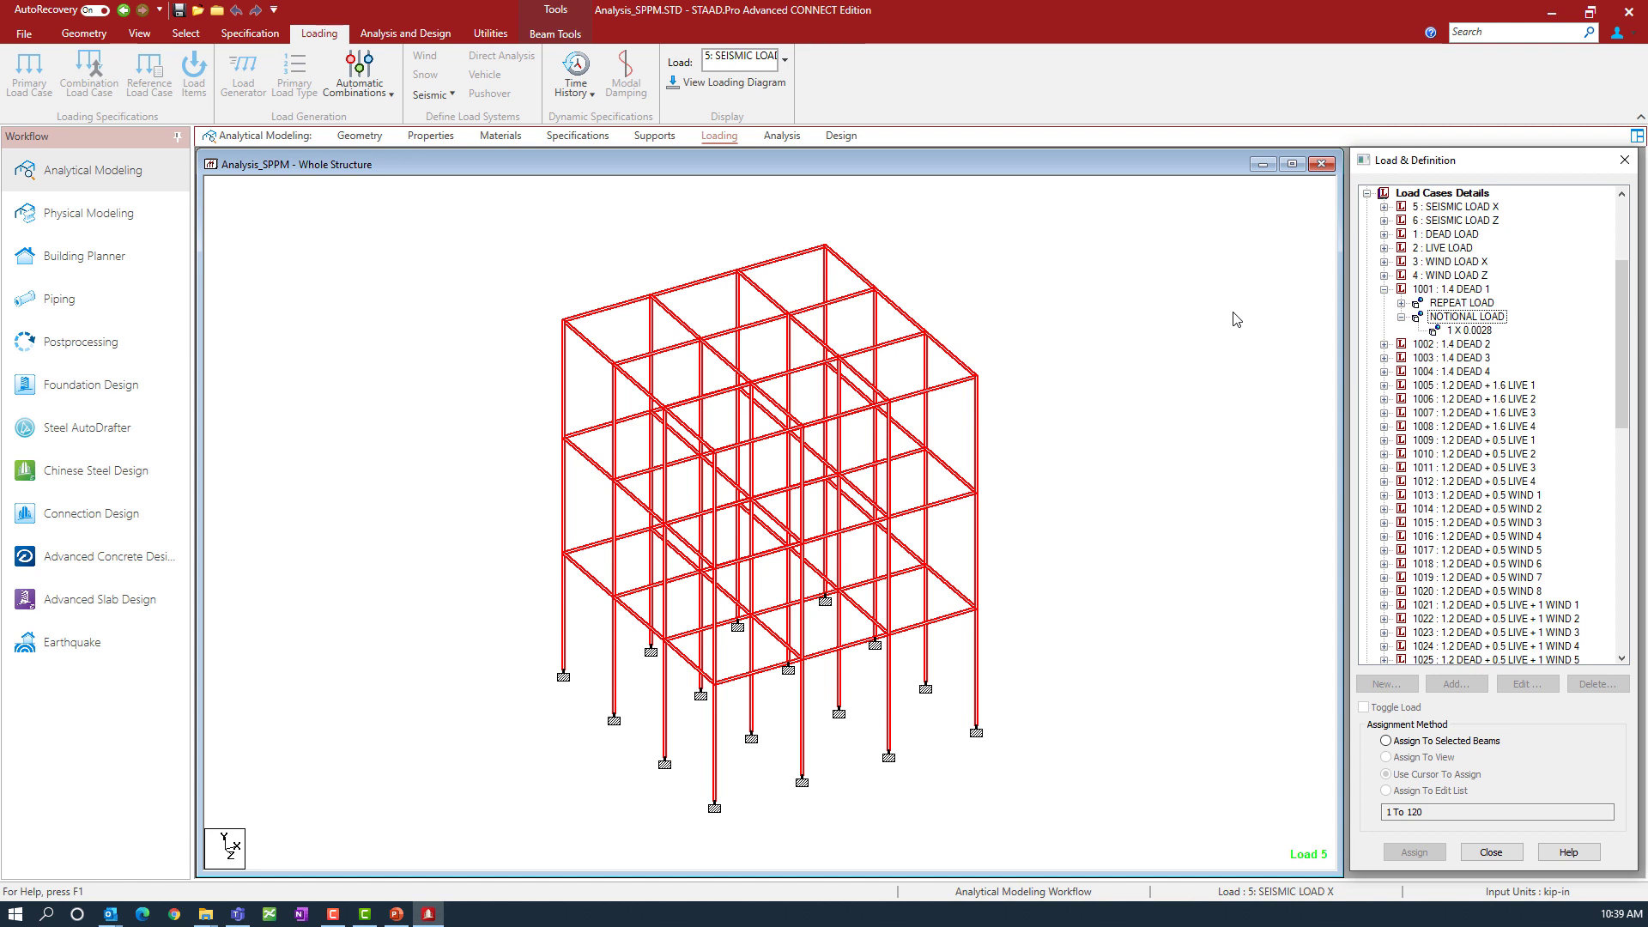
Step: Review the analysis command sequence and select the Perform Direct Analysis command after the last load case
{"action": "left_click", "coordinate": [780, 137]}
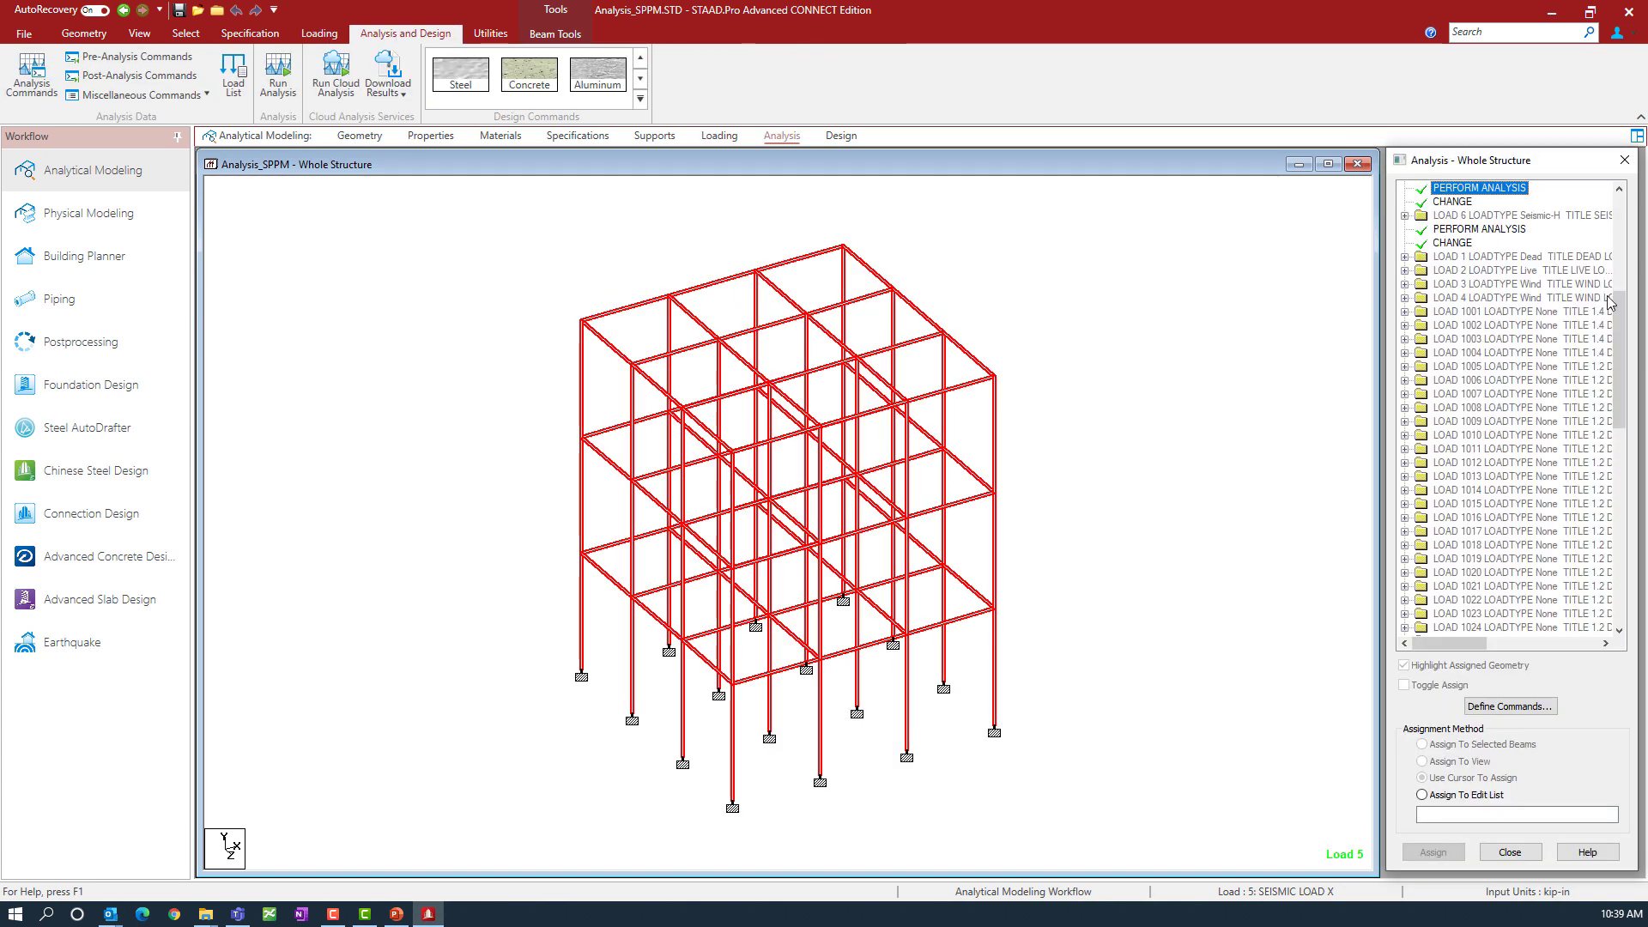
{"action": "left_click_drag", "start_coordinate": [1622, 316], "coordinate": [1624, 296]}
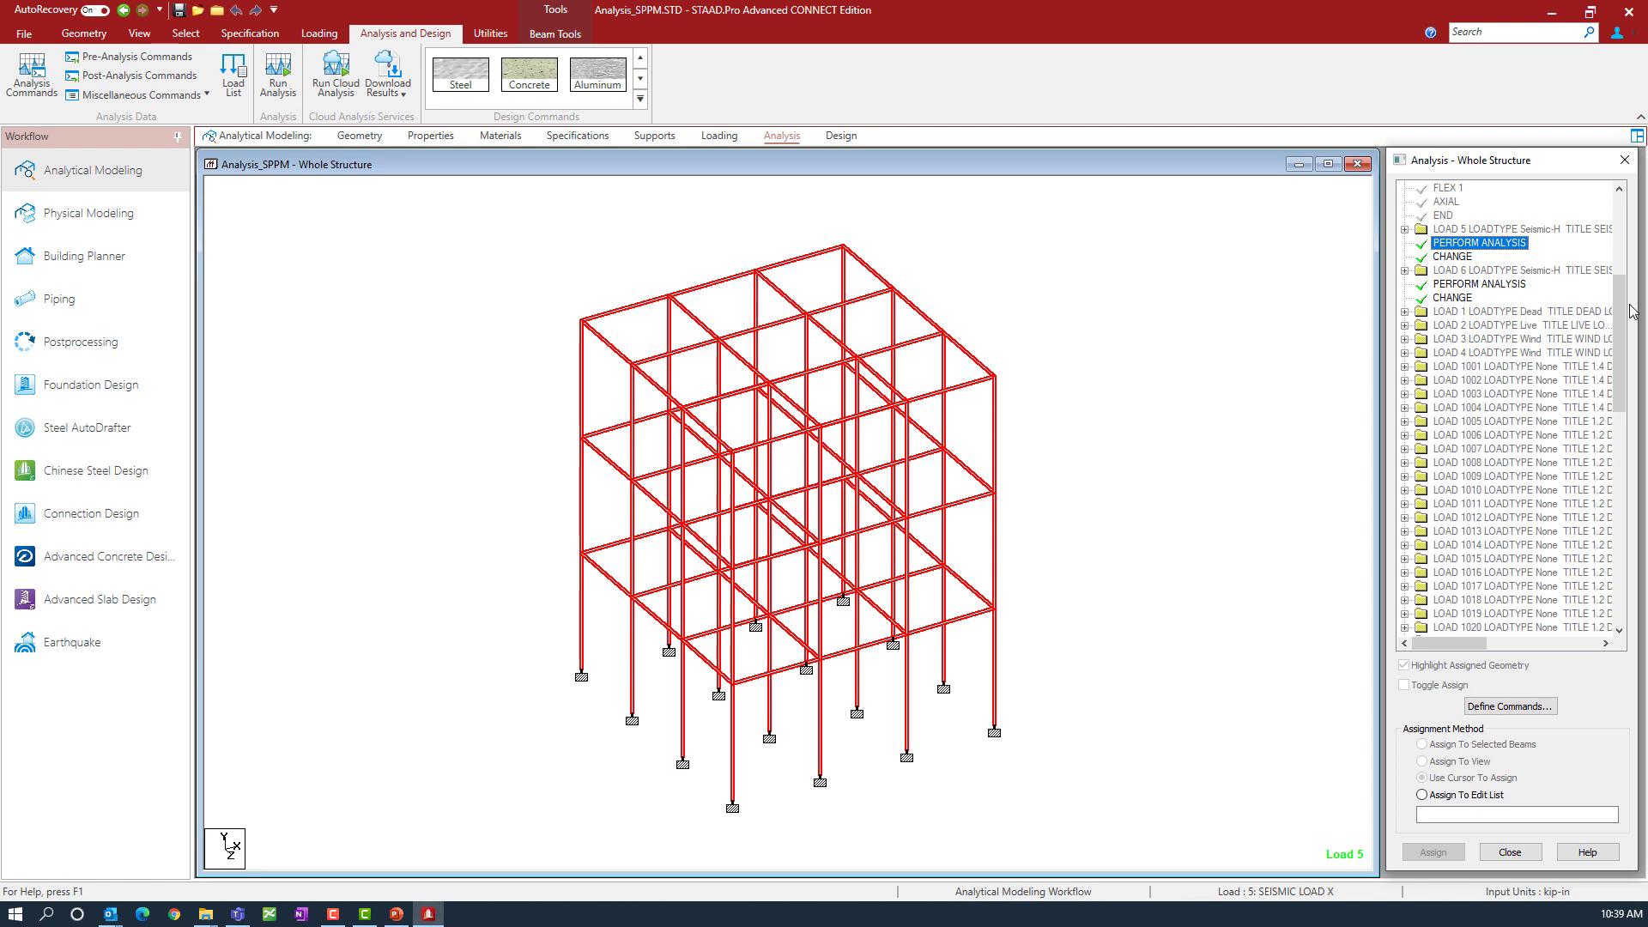
{"action": "left_click_drag", "start_coordinate": [1625, 316], "coordinate": [1613, 601]}
{"action": "left_click", "coordinate": [1596, 600]}
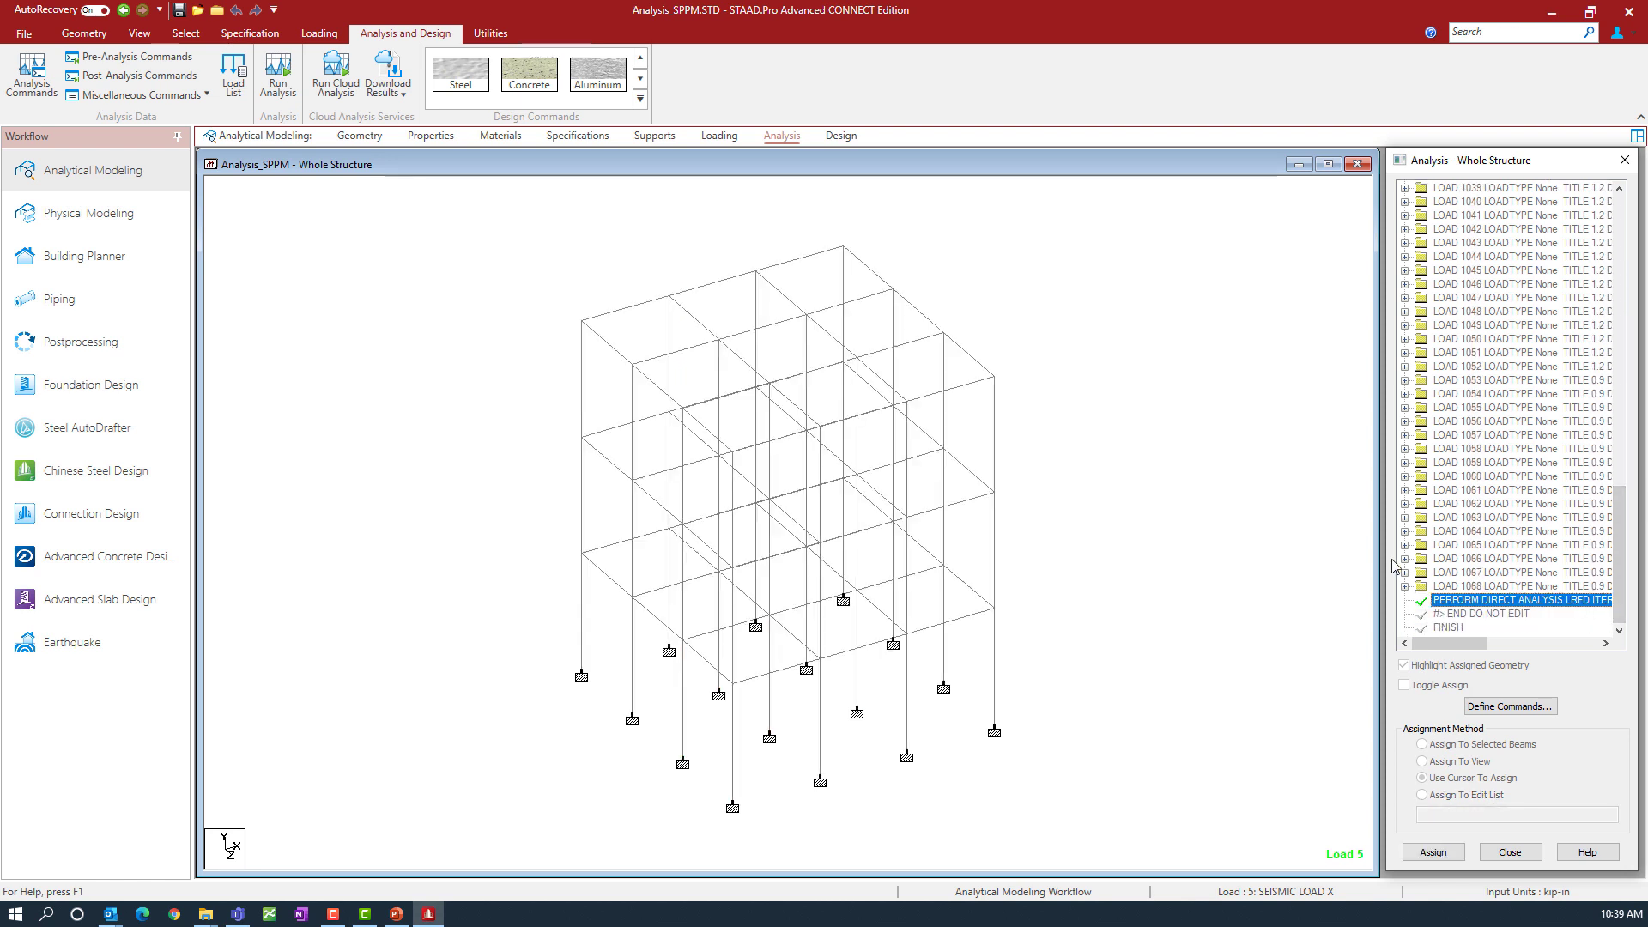